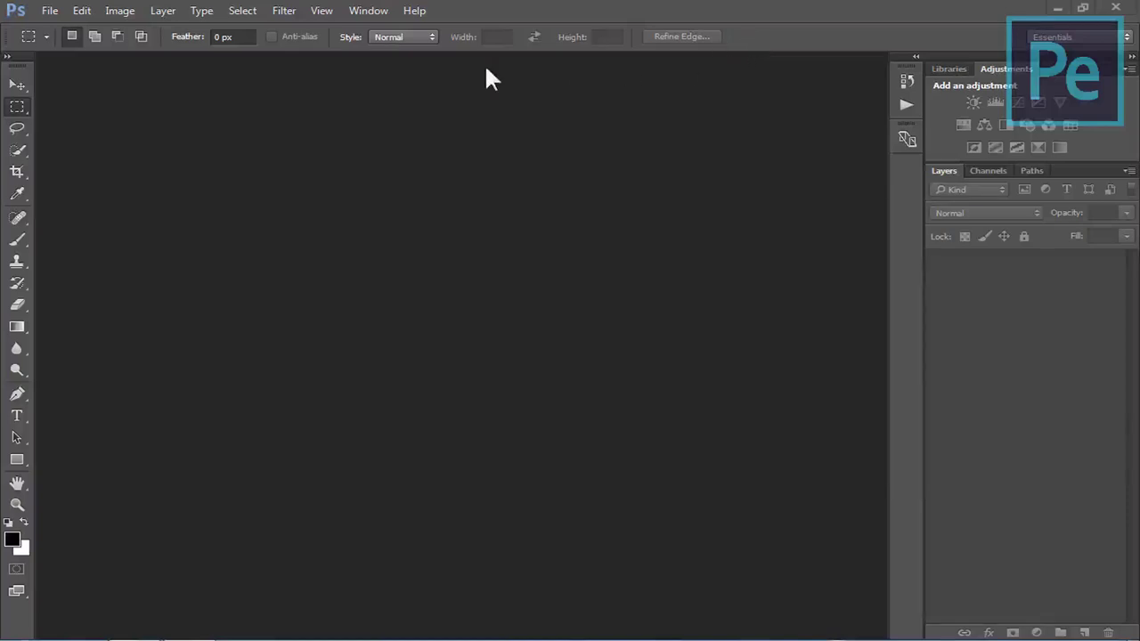
Open the photo beard-black-leather-jacket-black-and-white-842569.jpg
click(50, 11)
click(64, 44)
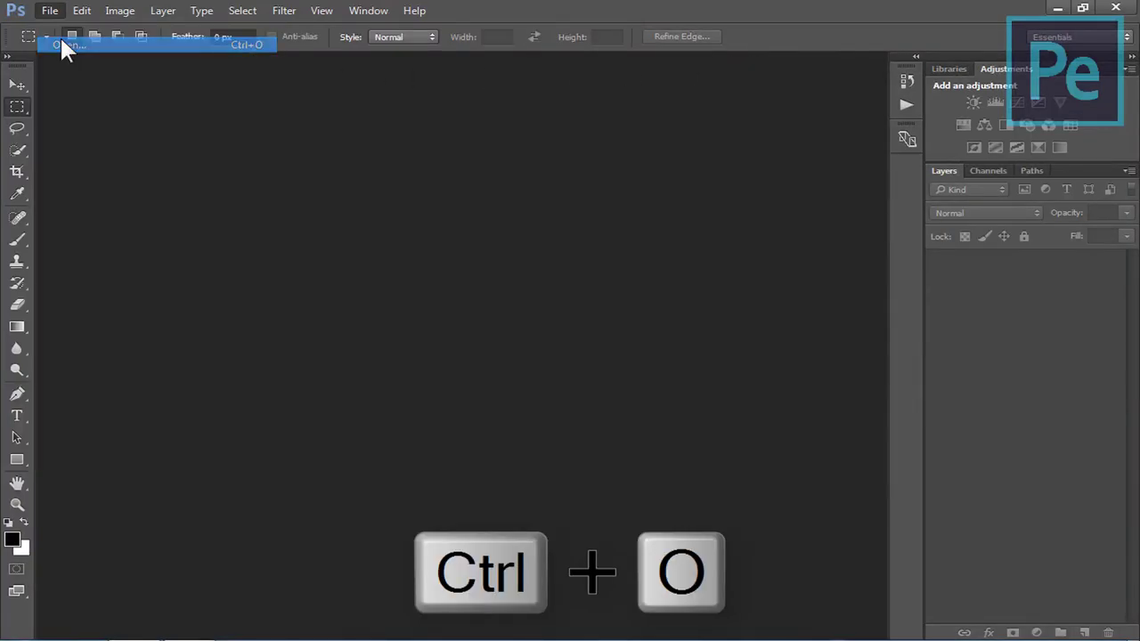
click(192, 145)
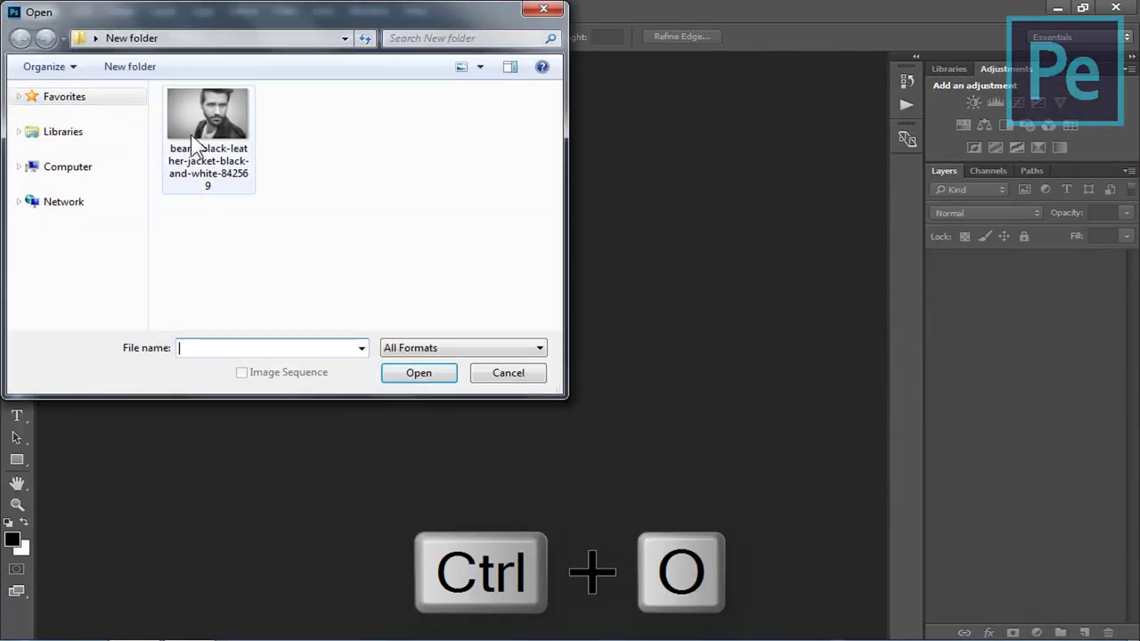
click(426, 381)
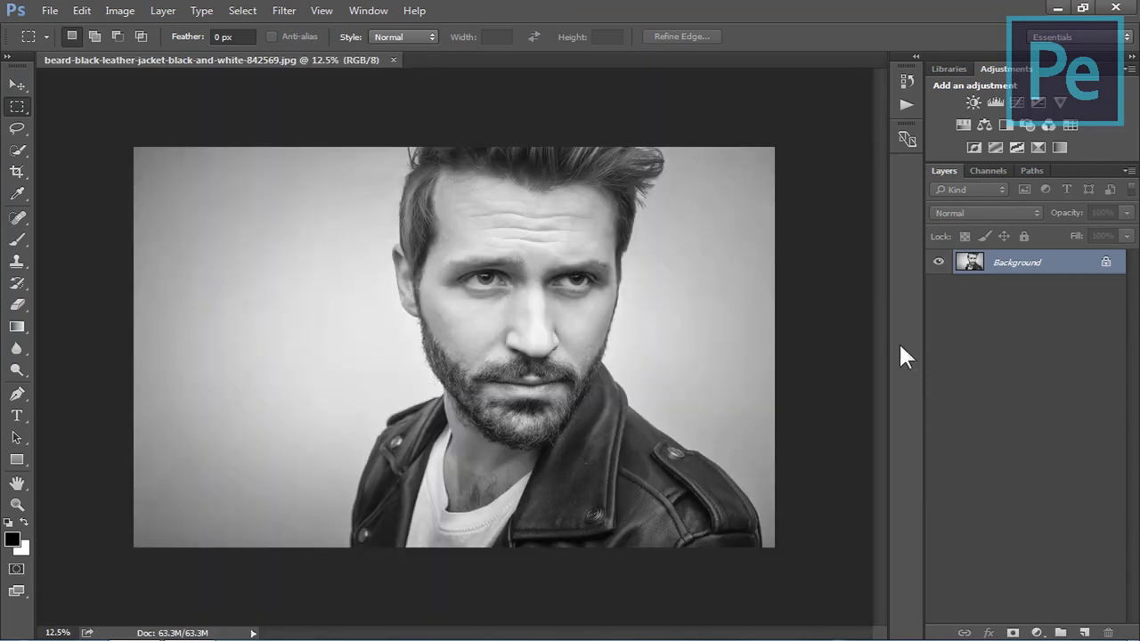
Duplicate the Background as Layer 1 and apply a Threshold at level 91
key(ctrl+j)
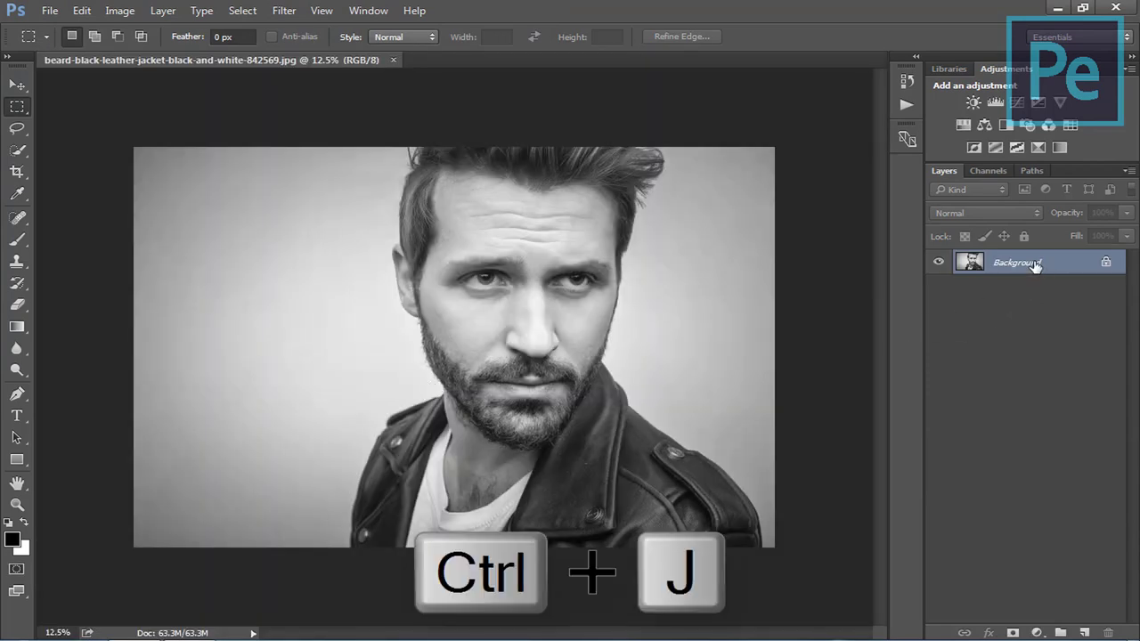
key(ctrl+j)
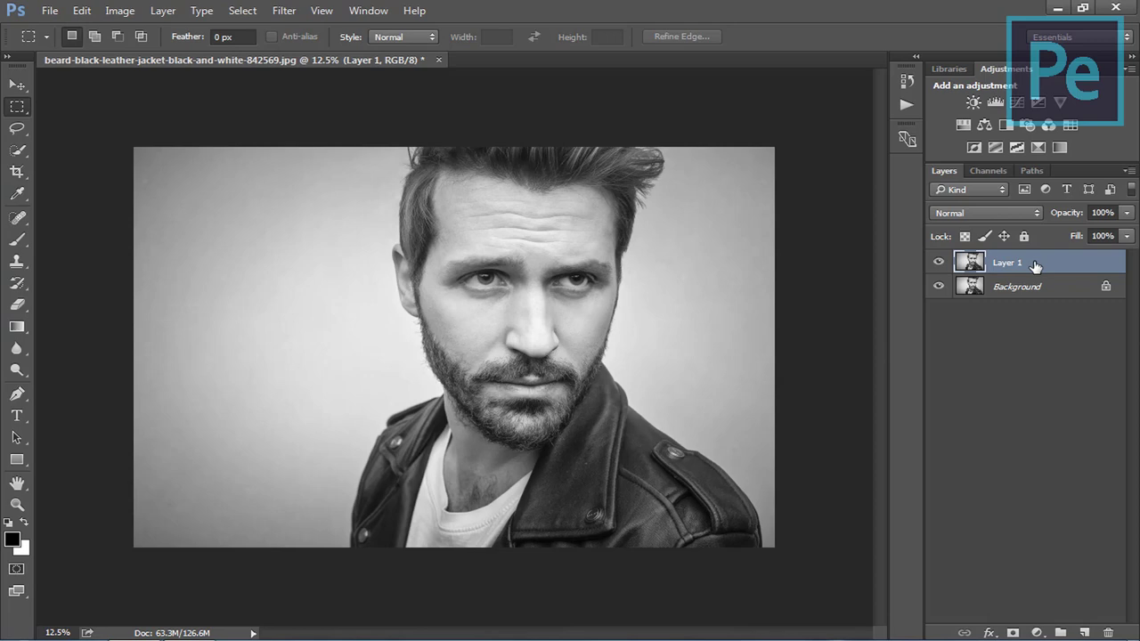
click(124, 12)
mouse_move(146, 53)
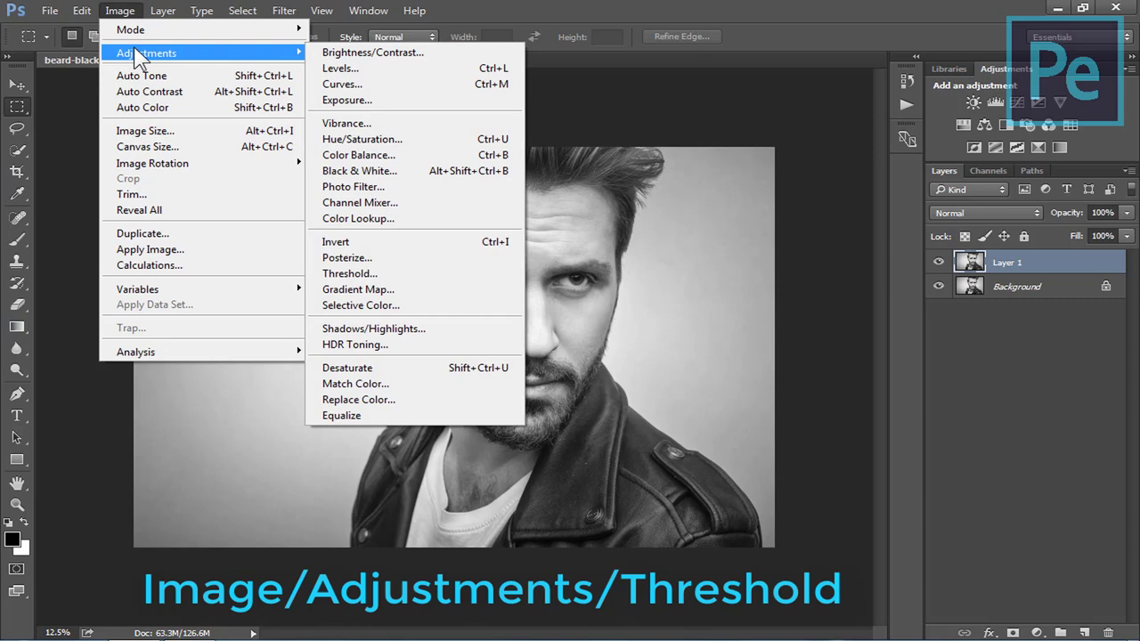
click(401, 276)
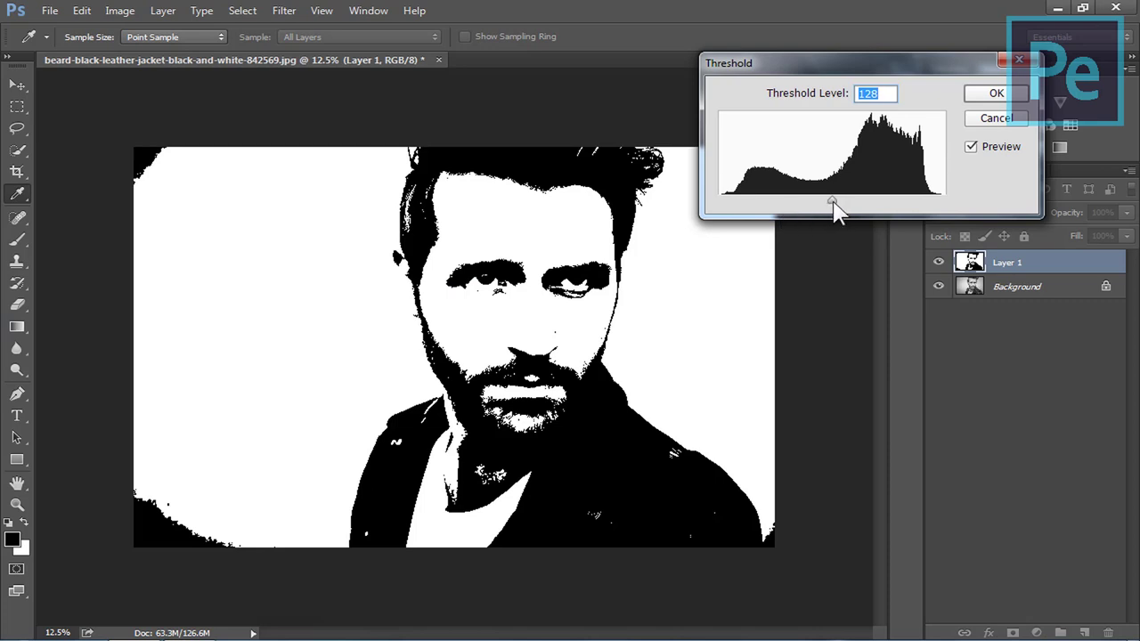
drag(835, 208, 800, 202)
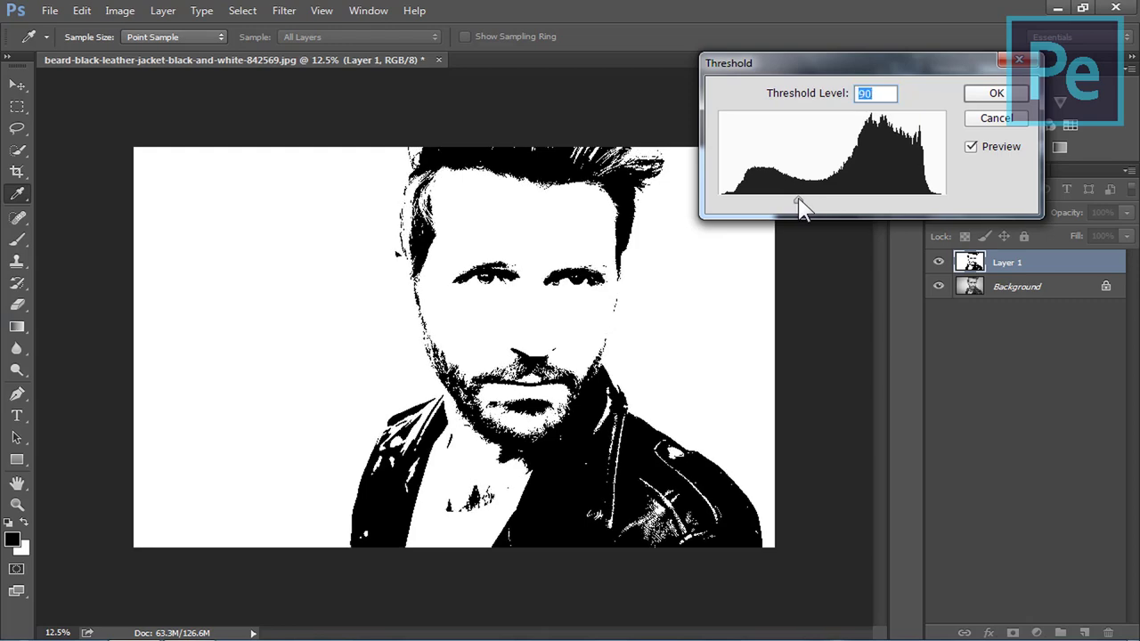
drag(799, 205, 800, 204)
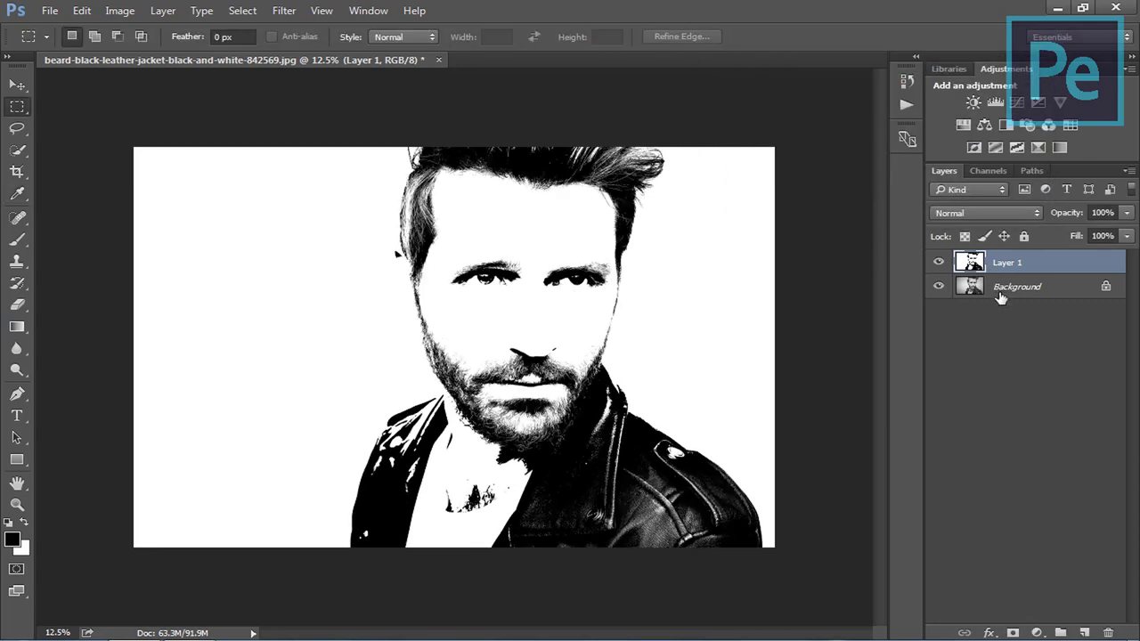
Hide Layer 1 and duplicate the Background, placing the copy above Layer 1
click(938, 263)
click(1013, 290)
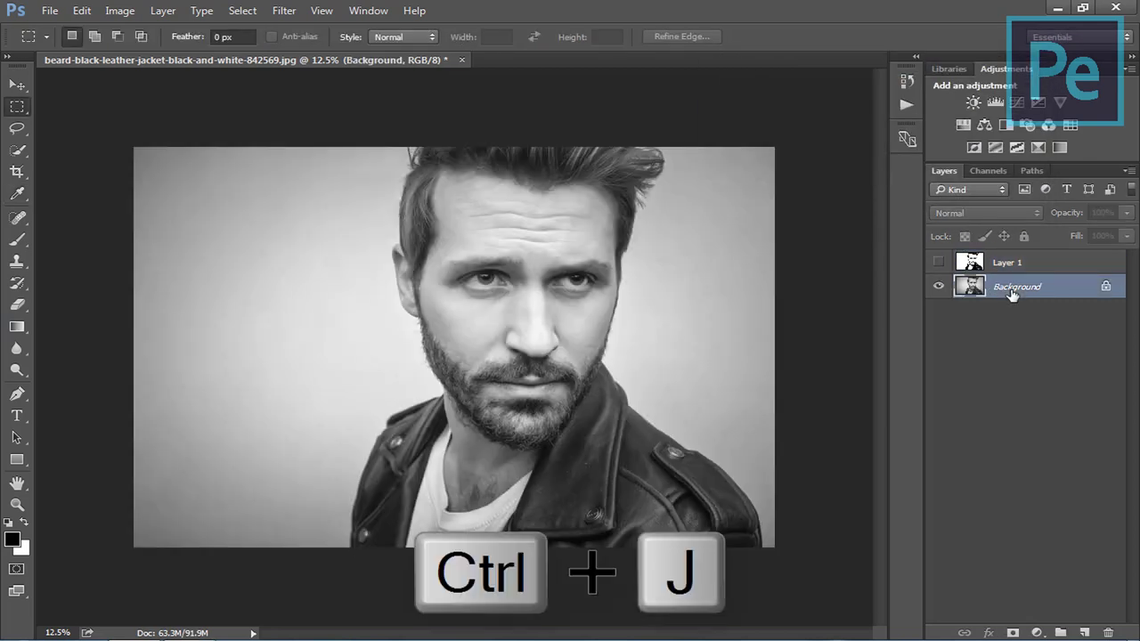
key(ctrl+j)
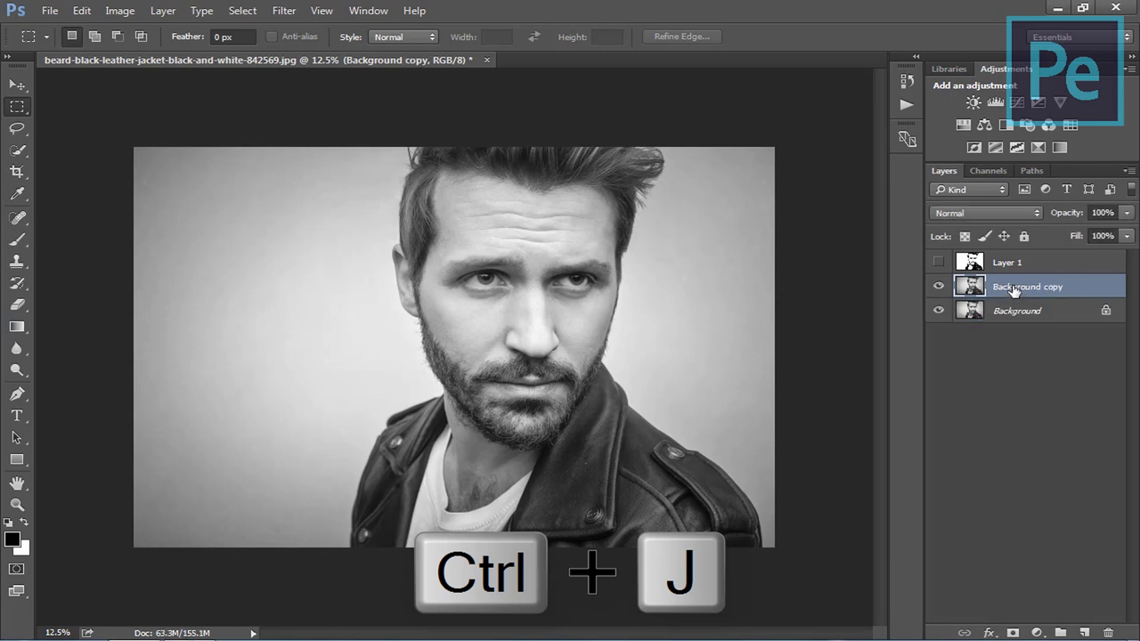
drag(1013, 290, 1012, 262)
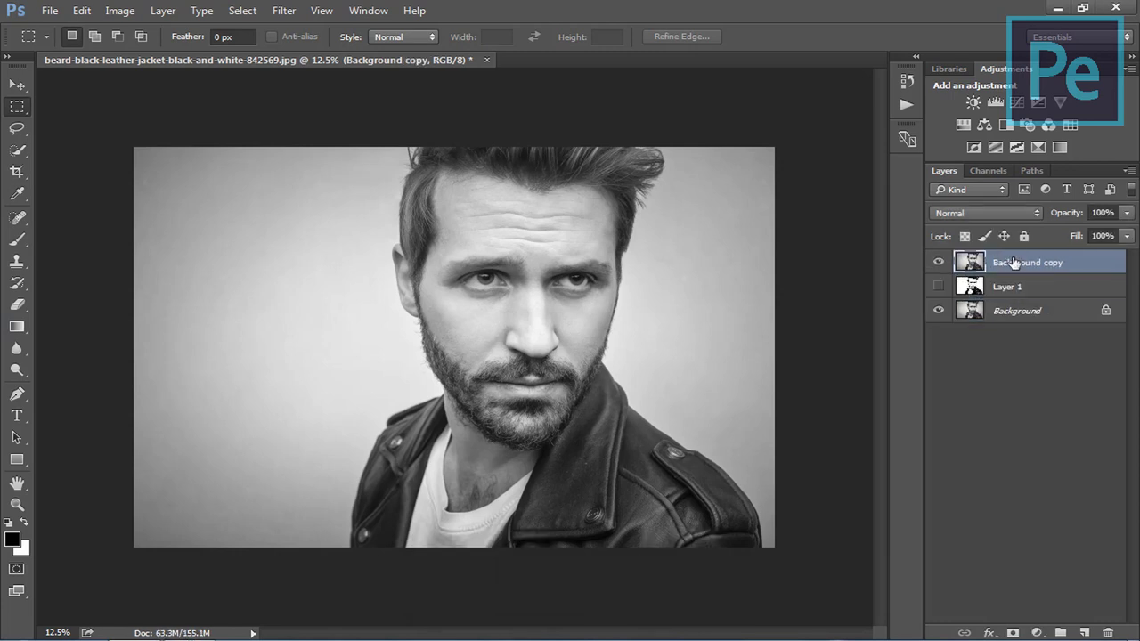
Apply Threshold level 160 to Background copy and move it below Layer 1
click(119, 12)
mouse_move(147, 52)
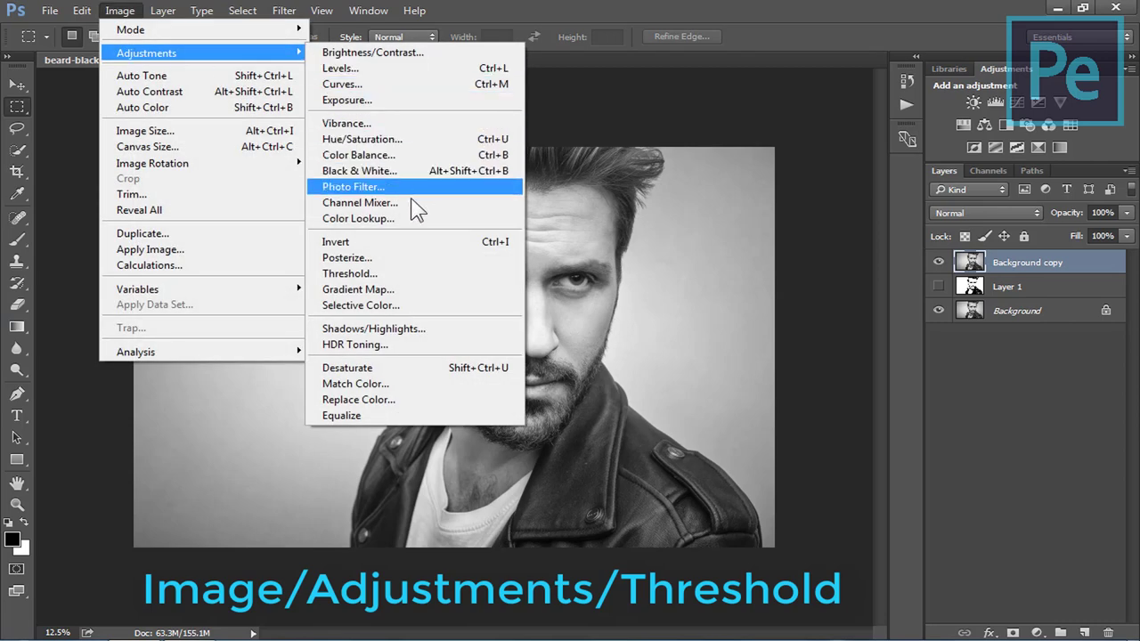
click(388, 272)
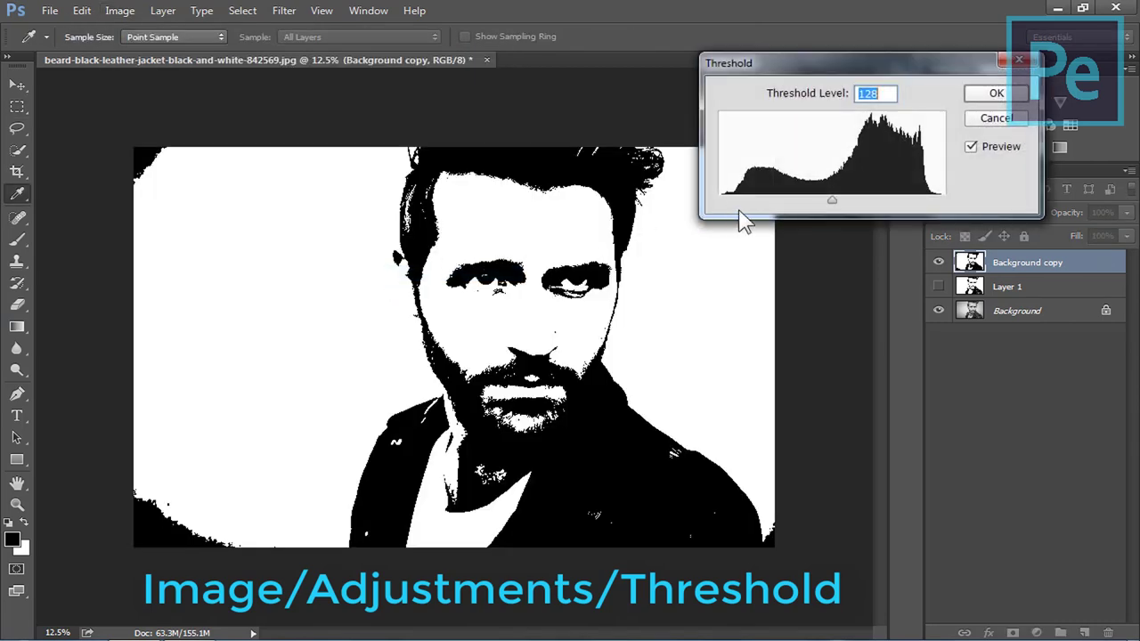
drag(809, 203, 858, 202)
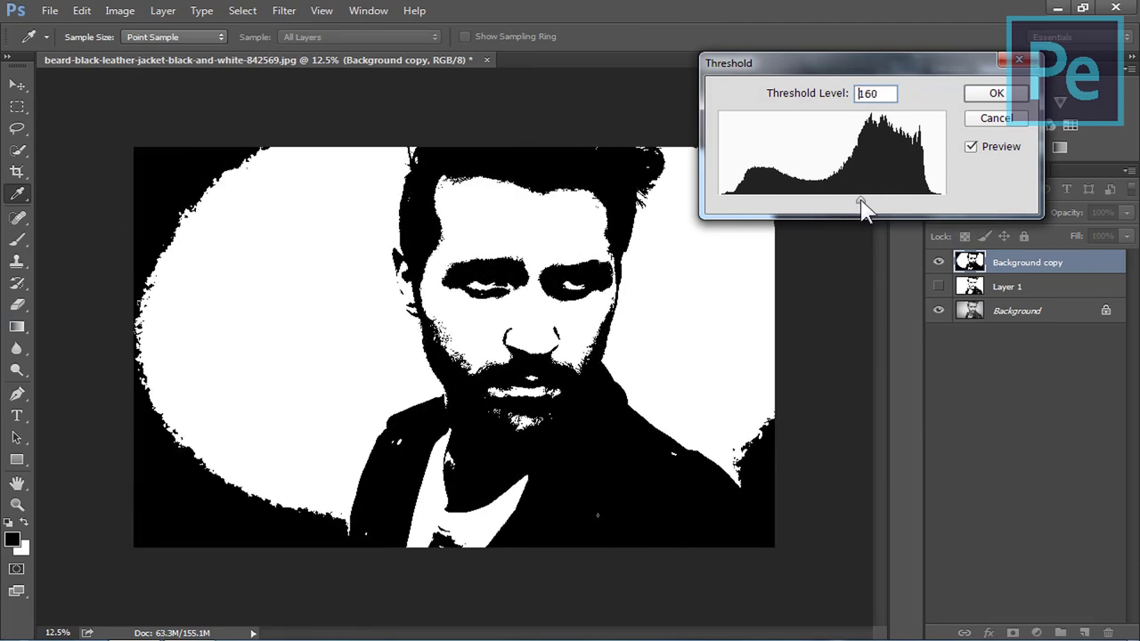
click(989, 95)
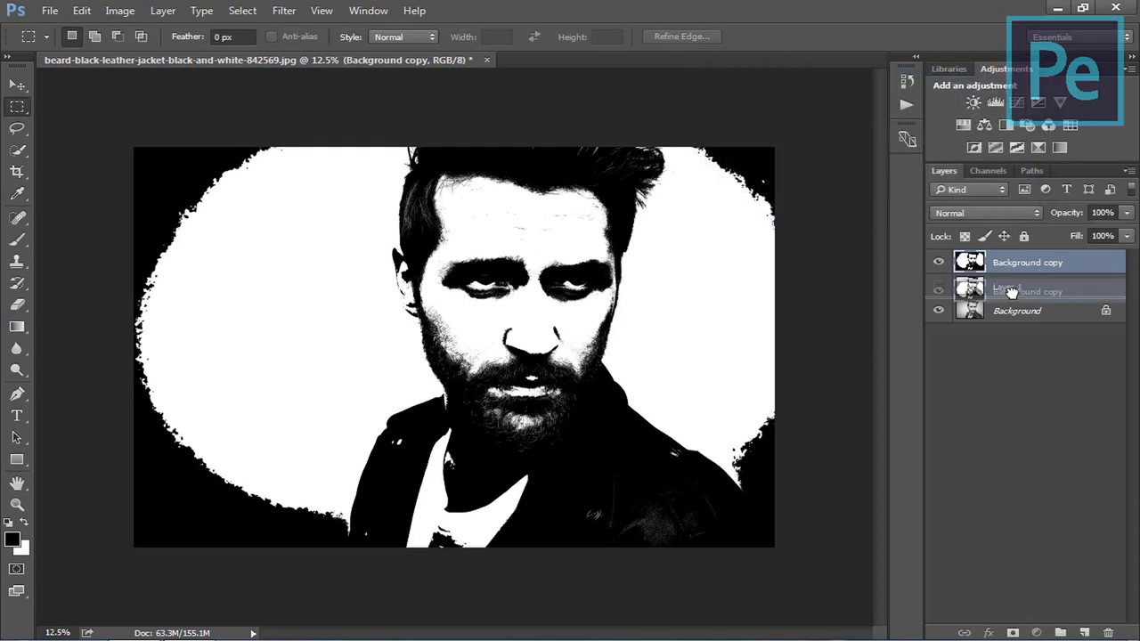
drag(1007, 269, 1011, 298)
Hide Background copy and duplicate the Background again as Background copy 2 on top
click(938, 286)
click(1007, 314)
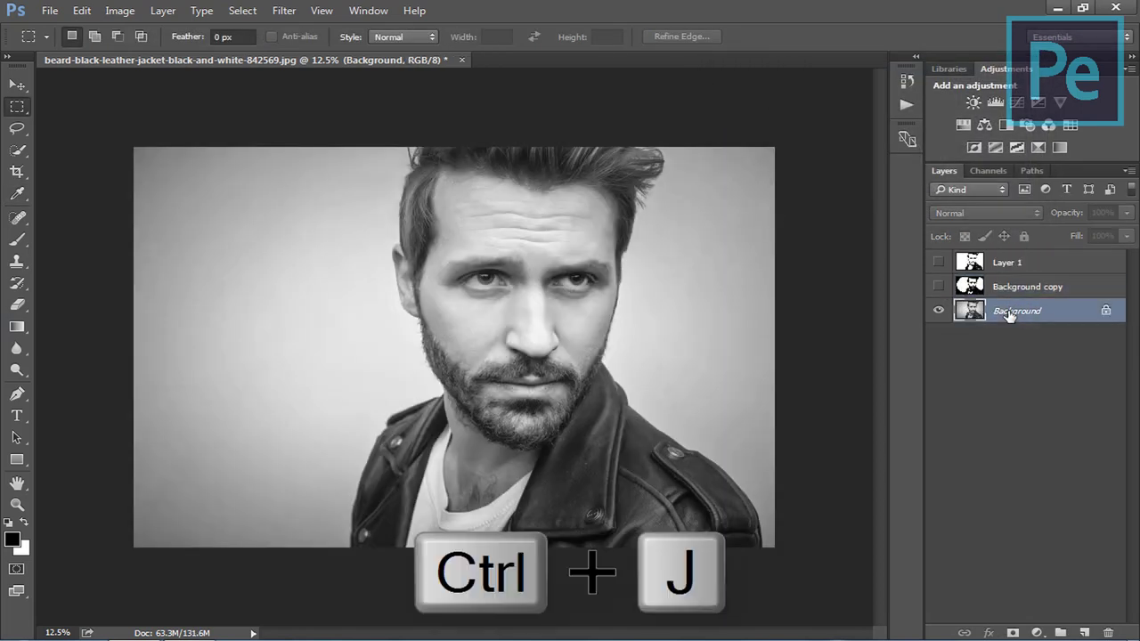
key(ctrl+j)
drag(1009, 316, 1011, 258)
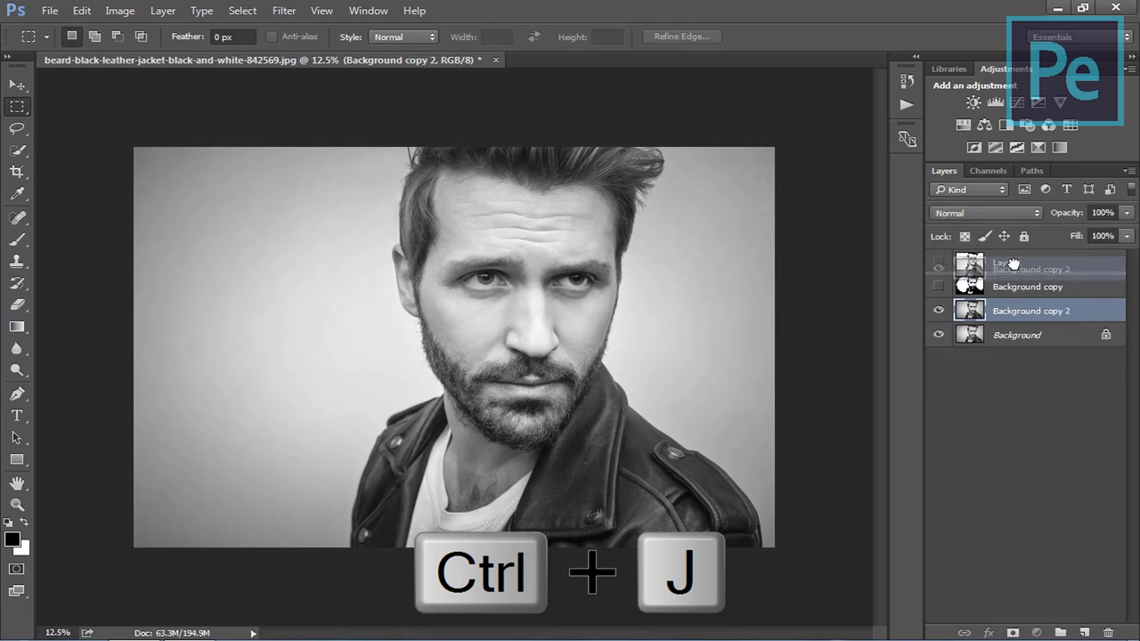
Apply Threshold level 190 to Background copy 2 and move it below Background copy
click(121, 10)
mouse_move(147, 53)
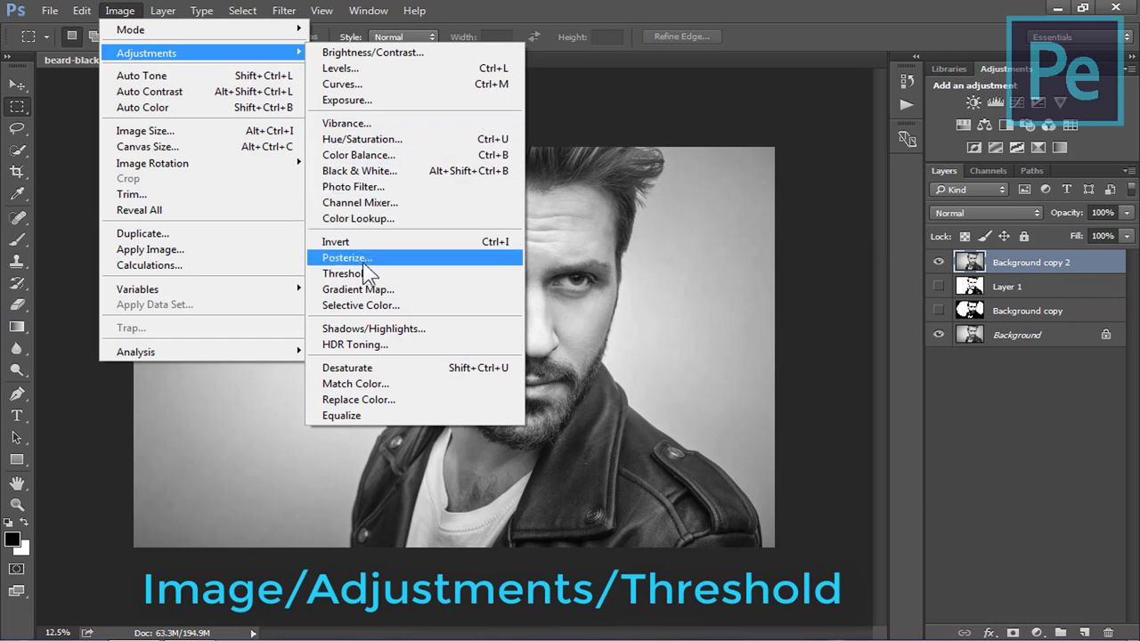
click(374, 274)
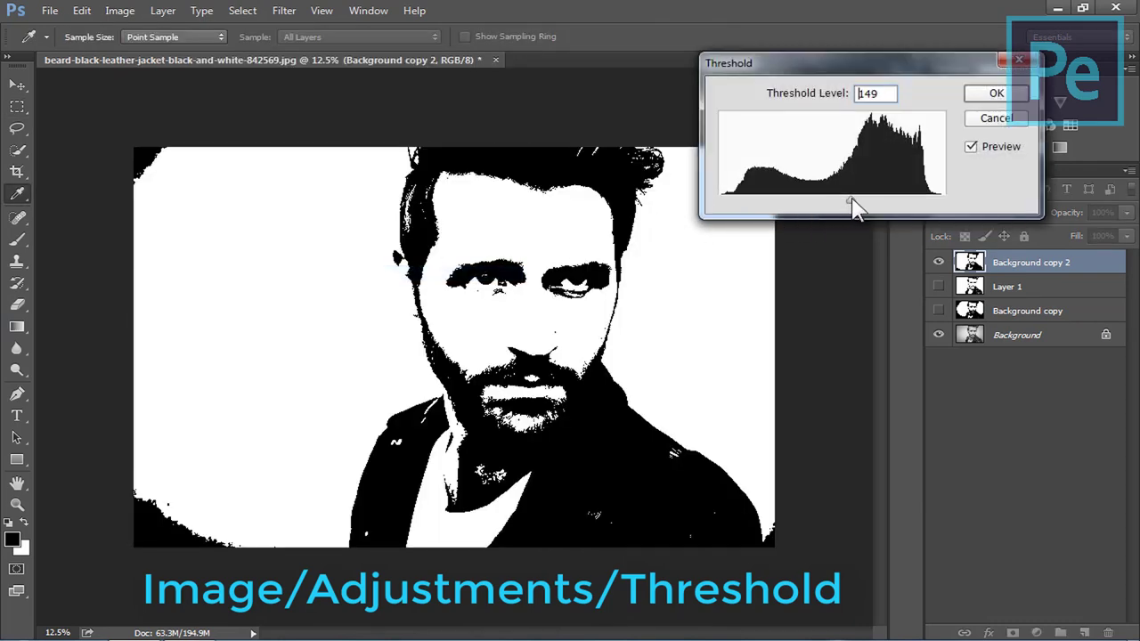
drag(851, 205, 889, 202)
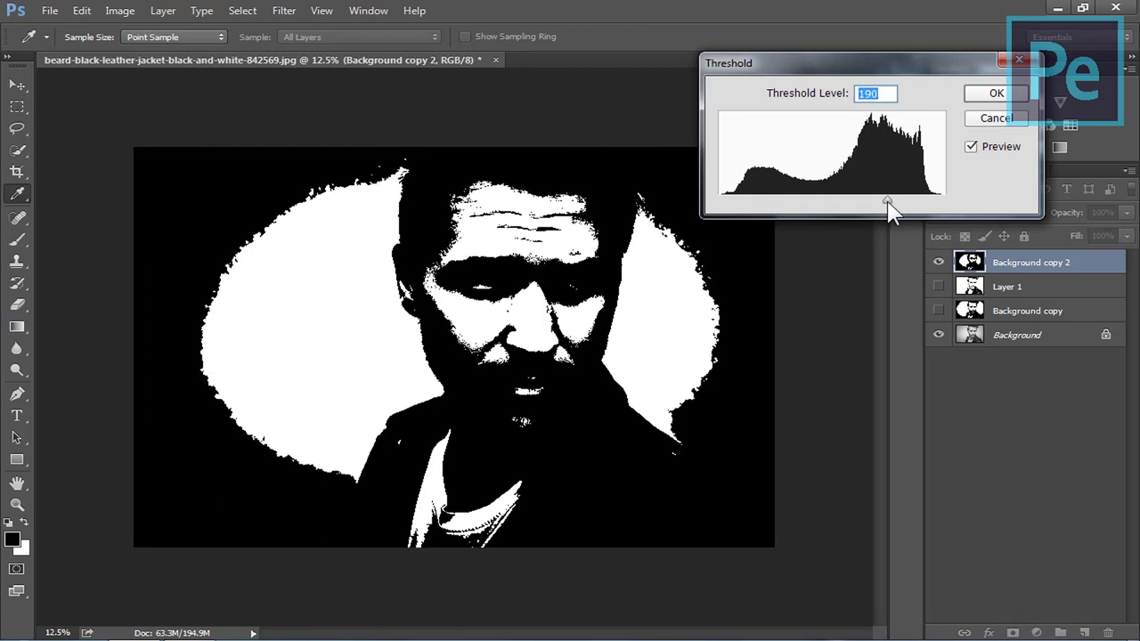
click(980, 105)
drag(1024, 266, 1031, 331)
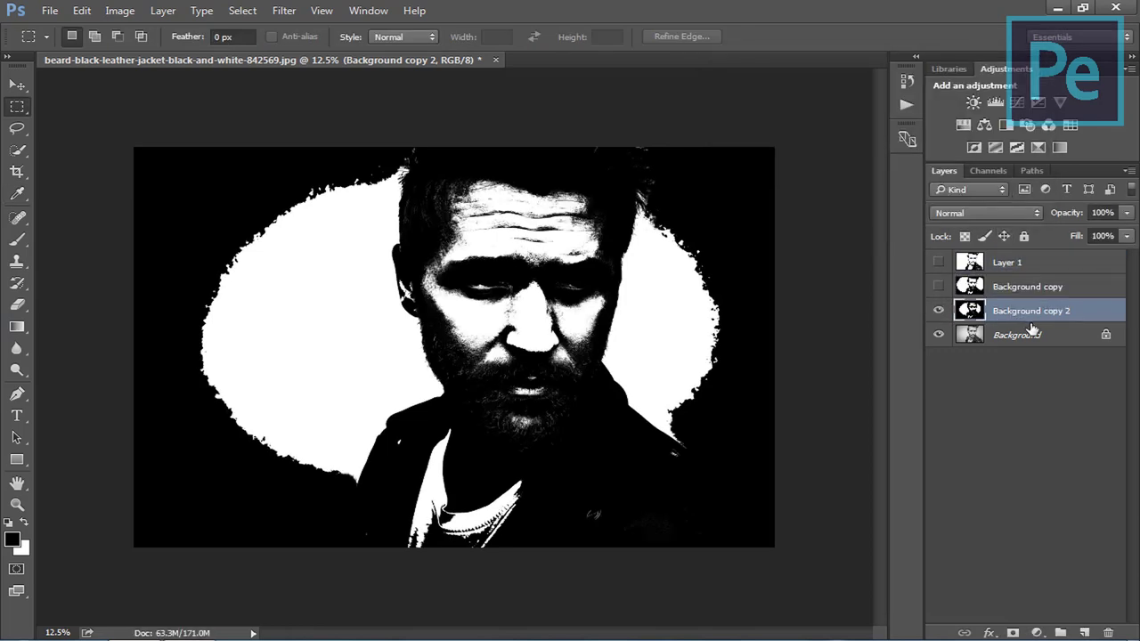
Show Background copy over Background copy 2 and give it a white layer mask
click(938, 286)
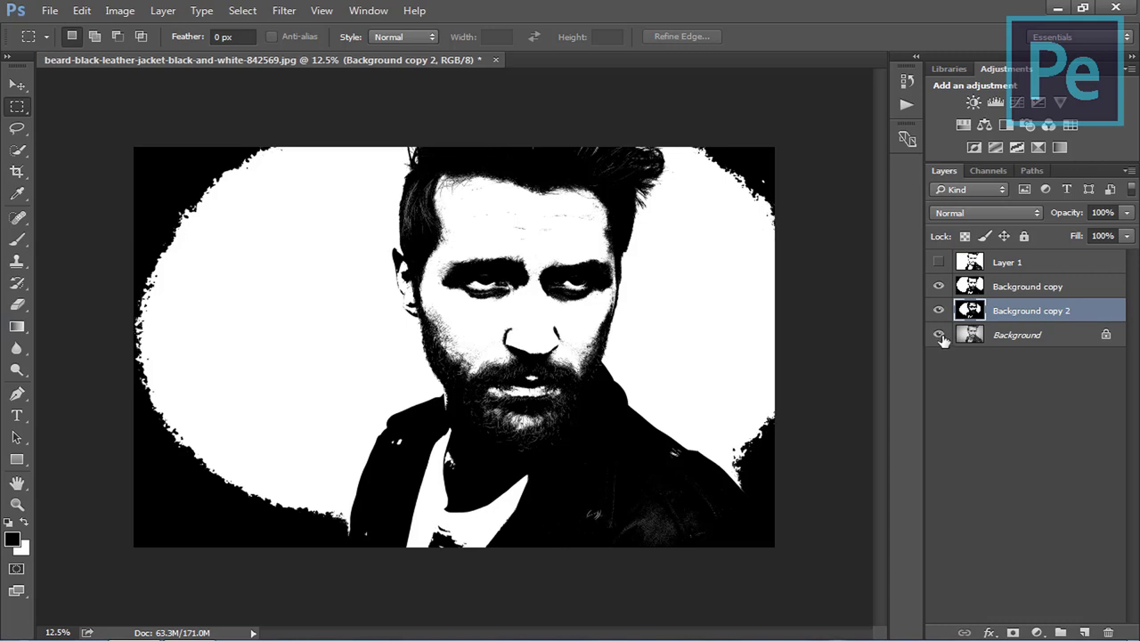
click(1001, 288)
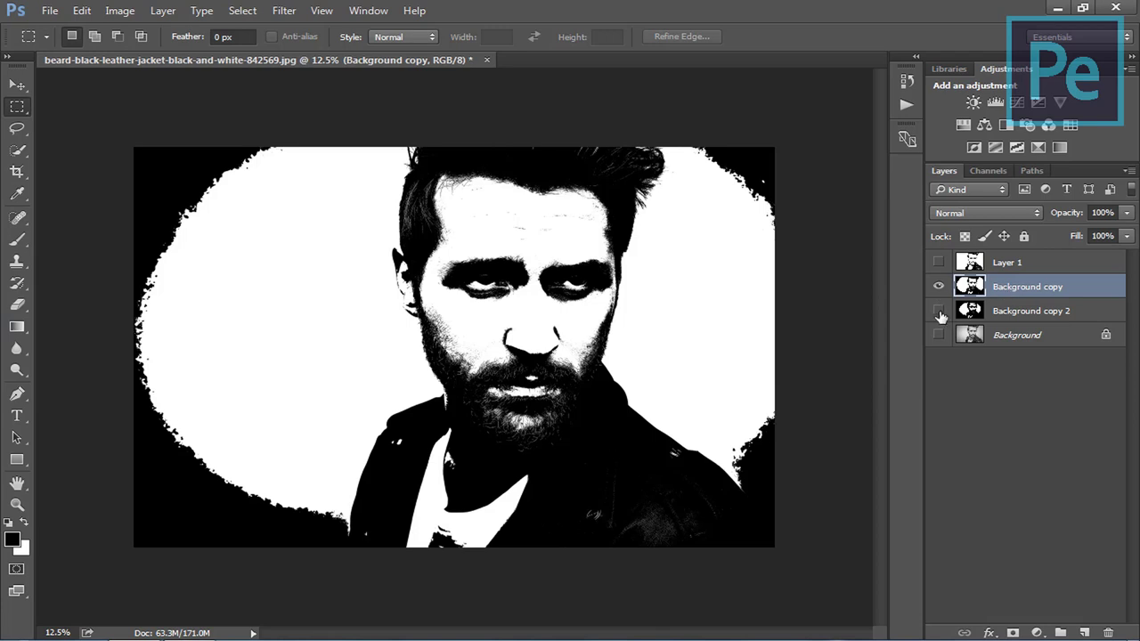
click(938, 287)
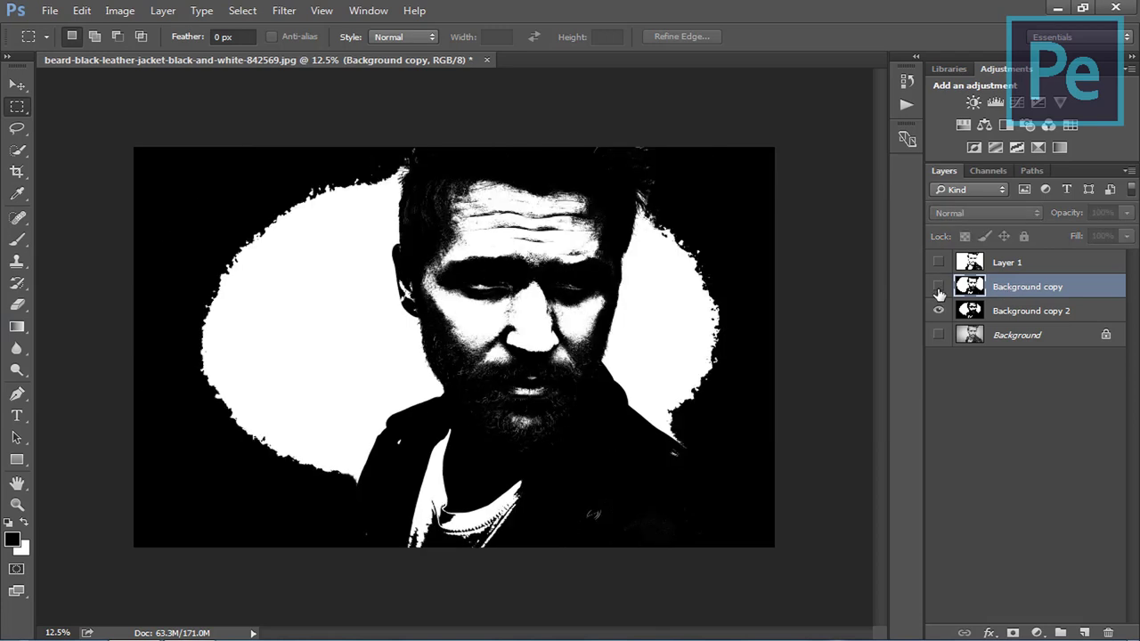
click(938, 287)
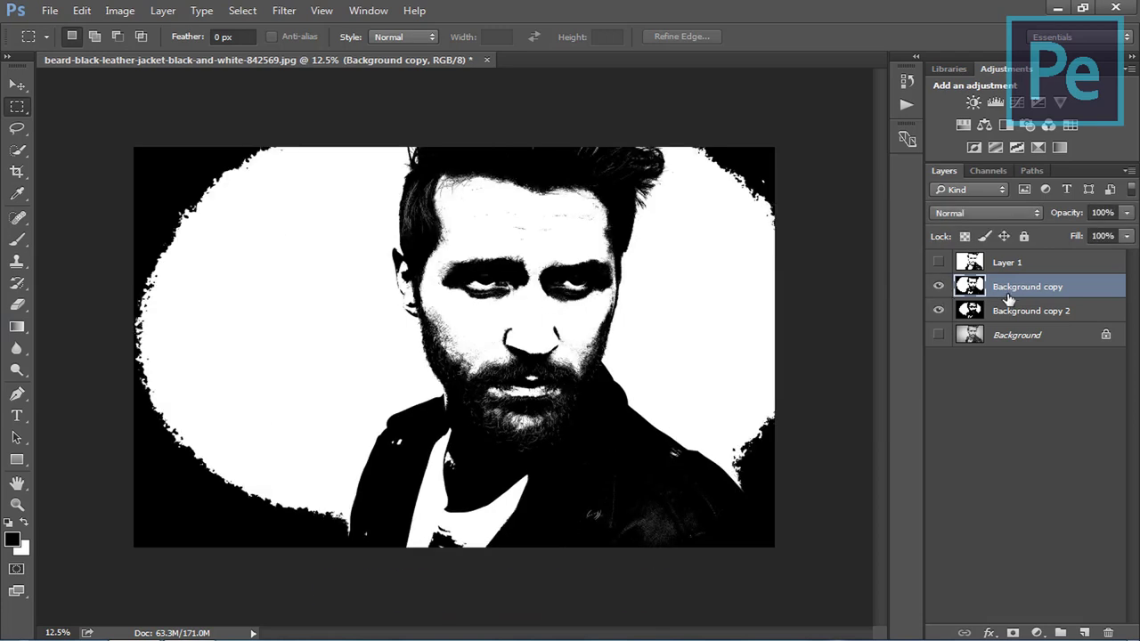
click(1014, 631)
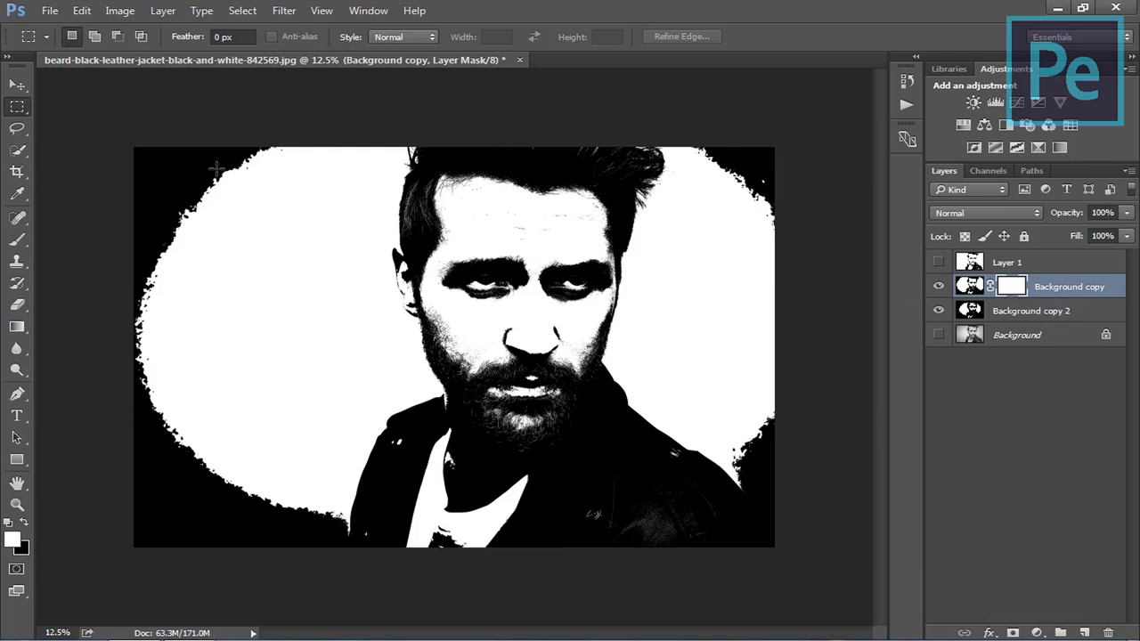
Paint black with an 800 brush on the mask to reveal forehead wrinkles
click(18, 236)
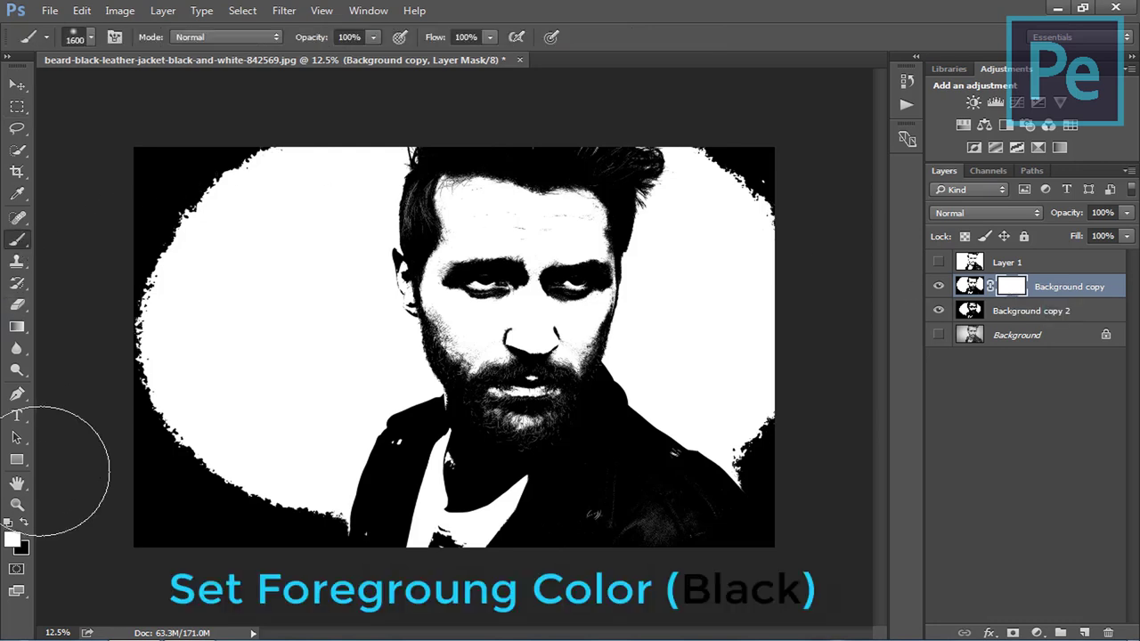
click(24, 522)
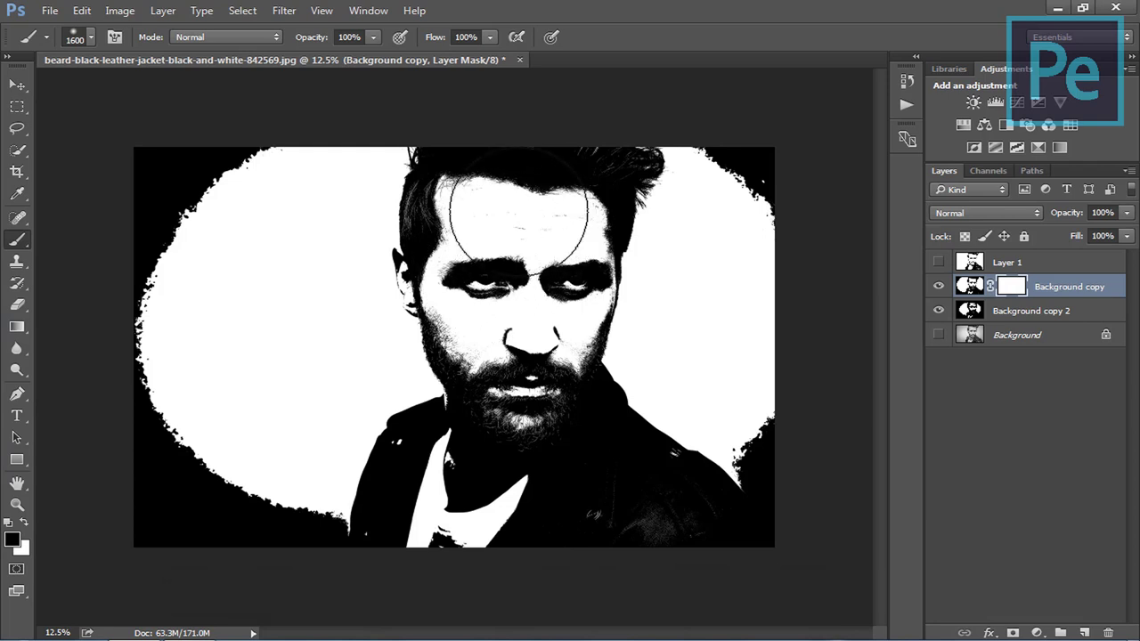
key(bracketleft)
key(bracketleft)
key(bracketleft)
key(bracketleft)
key(bracketleft)
key(bracketleft)
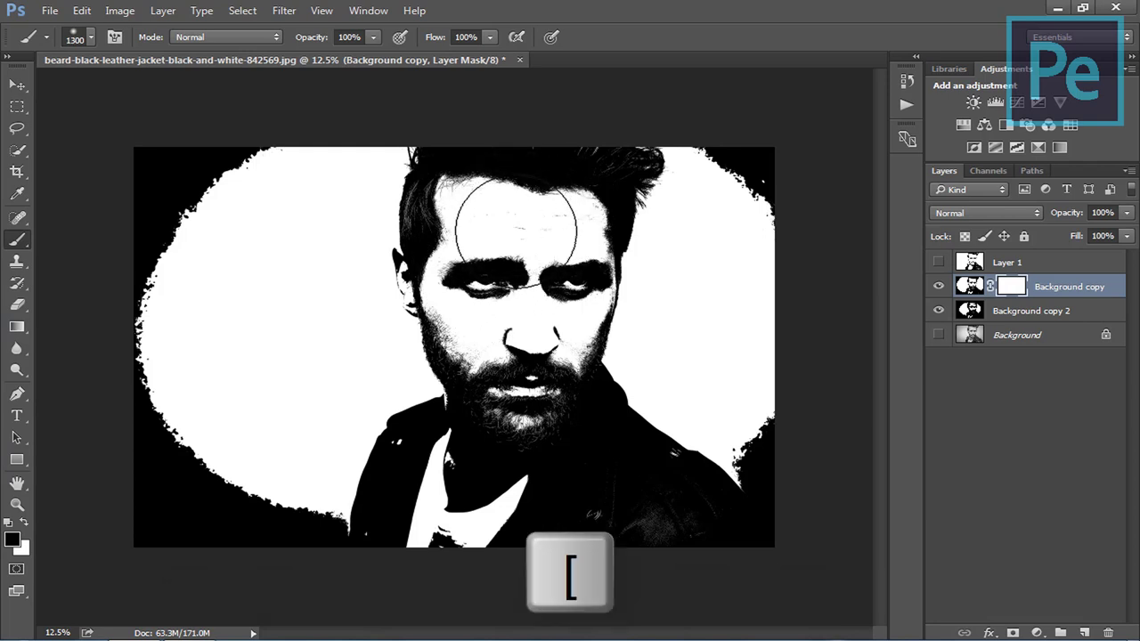
key(bracketleft)
key(bracketleft)
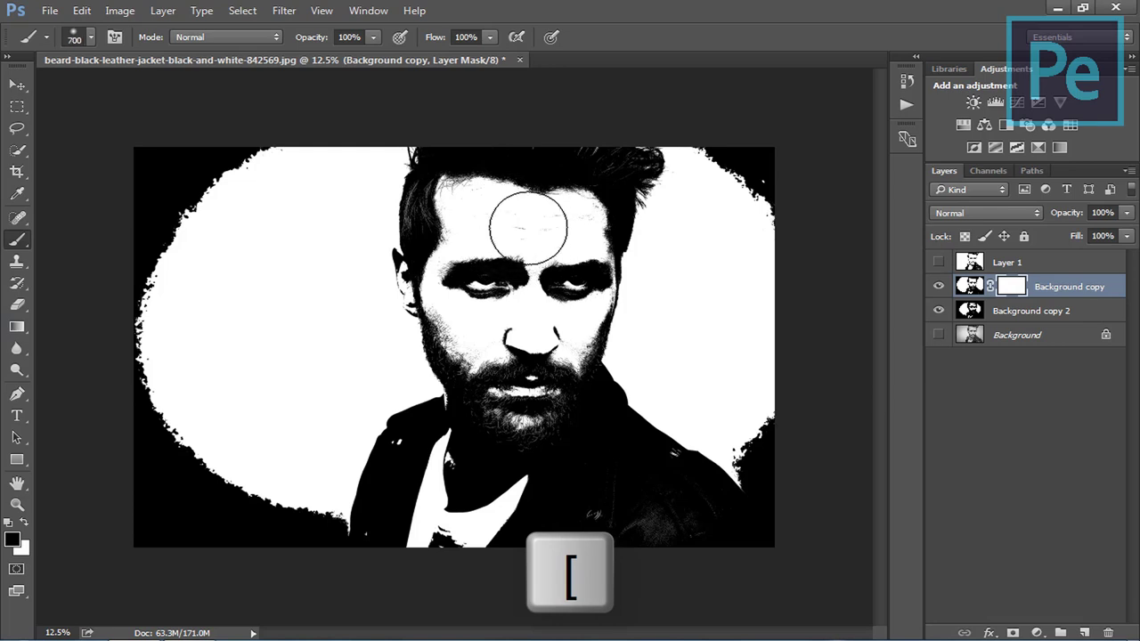
key(bracketleft)
mouse_move(525, 225)
mouse_down()
mouse_move(552, 218)
mouse_move(553, 233)
mouse_move(497, 219)
mouse_move(564, 241)
mouse_up()
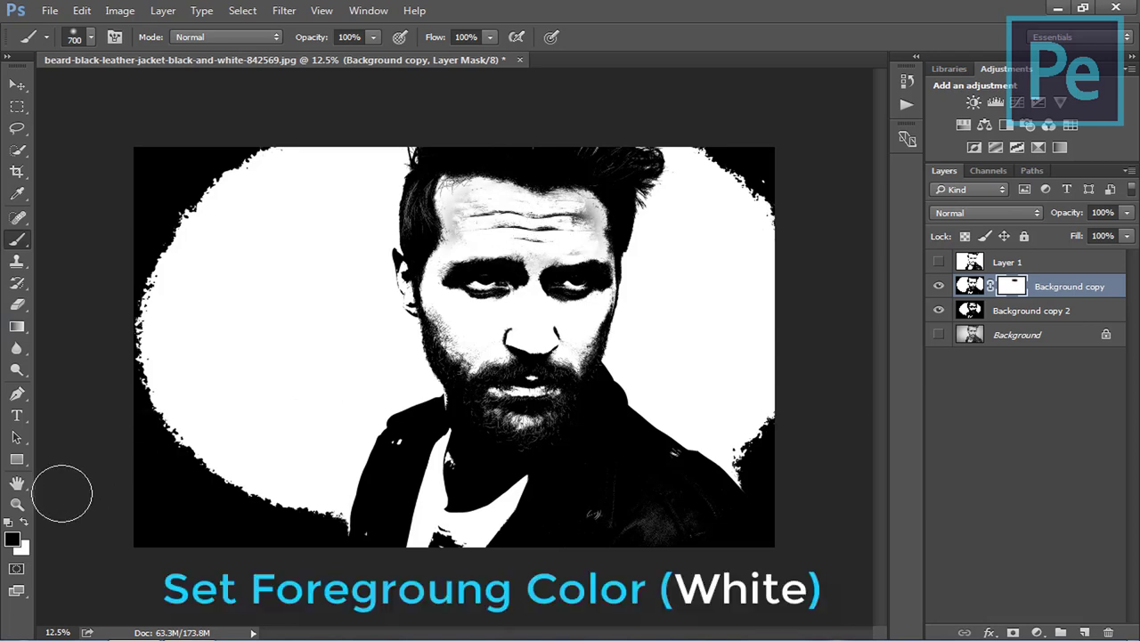
Paint white on the mask to restore the hair edge and upper forehead
click(26, 523)
mouse_move(616, 223)
mouse_down()
mouse_move(614, 191)
mouse_move(606, 210)
mouse_move(619, 227)
mouse_up()
mouse_move(417, 223)
mouse_down()
mouse_move(415, 191)
mouse_move(469, 158)
mouse_move(485, 171)
mouse_up()
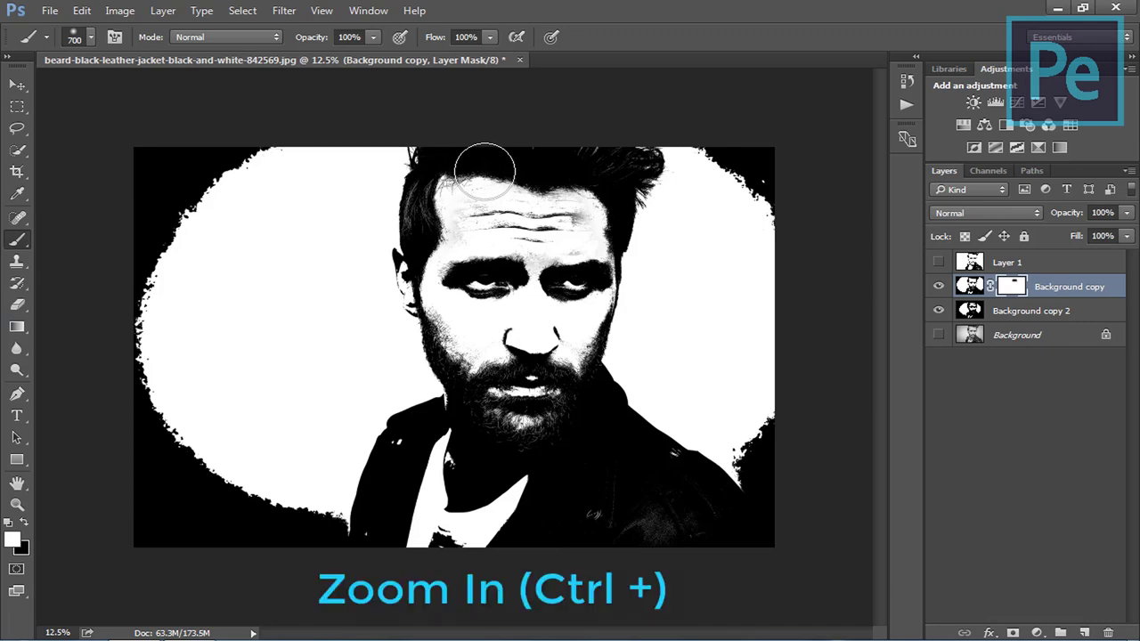
Zoom to 25% on the face, then show and select Layer 1 again
key(ctrl+plus)
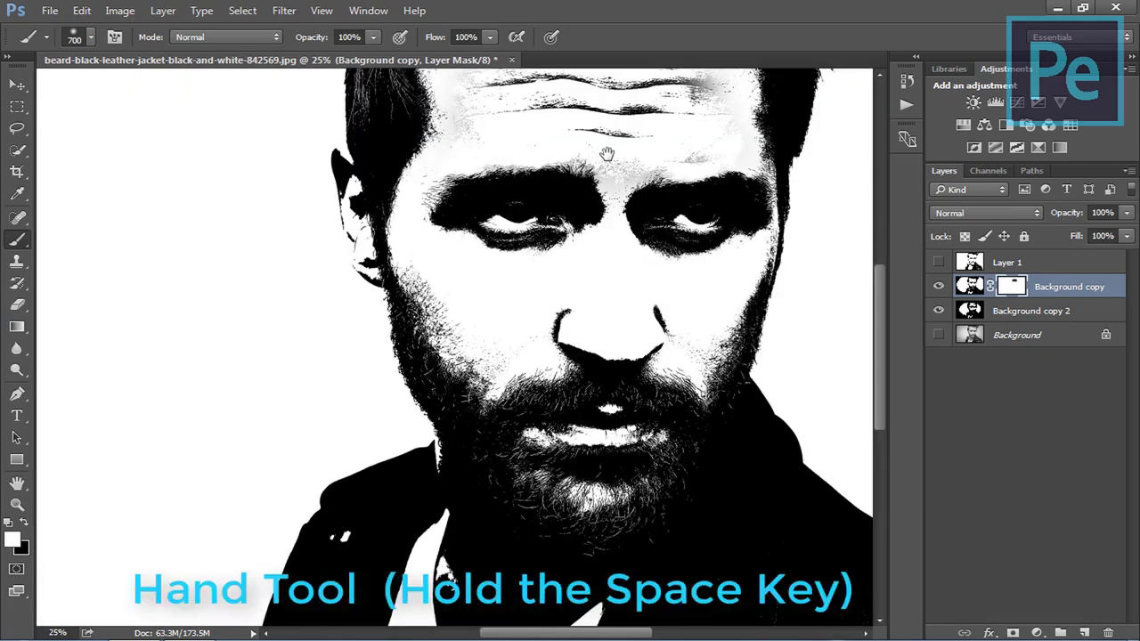
mouse_move(606, 157)
mouse_down()
mouse_move(476, 287)
mouse_move(485, 356)
mouse_up()
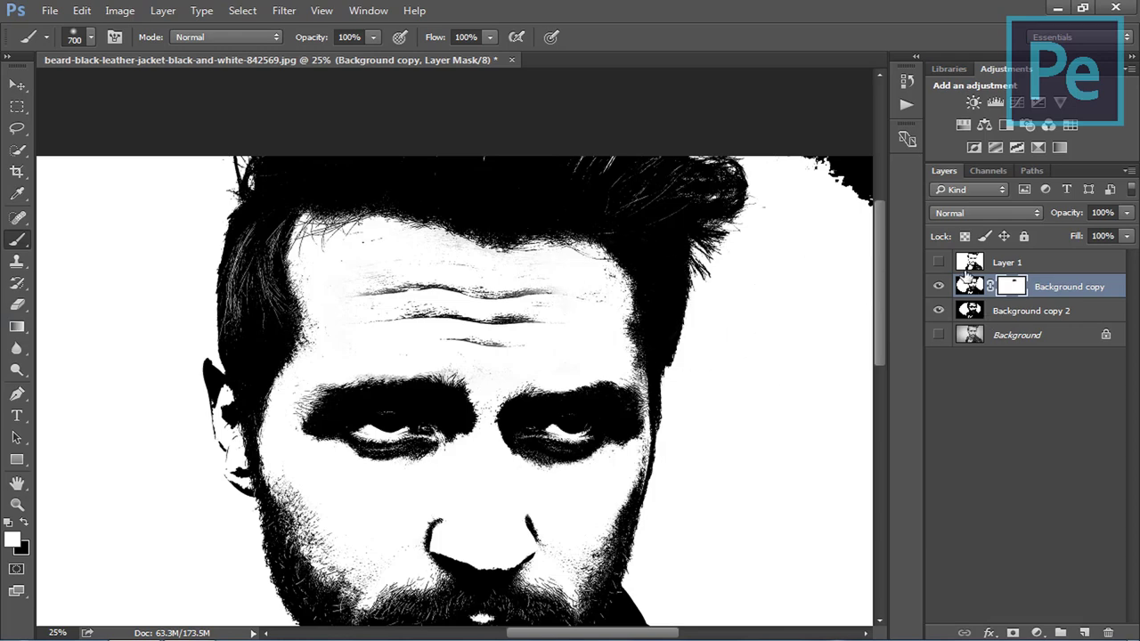
click(940, 262)
click(1015, 264)
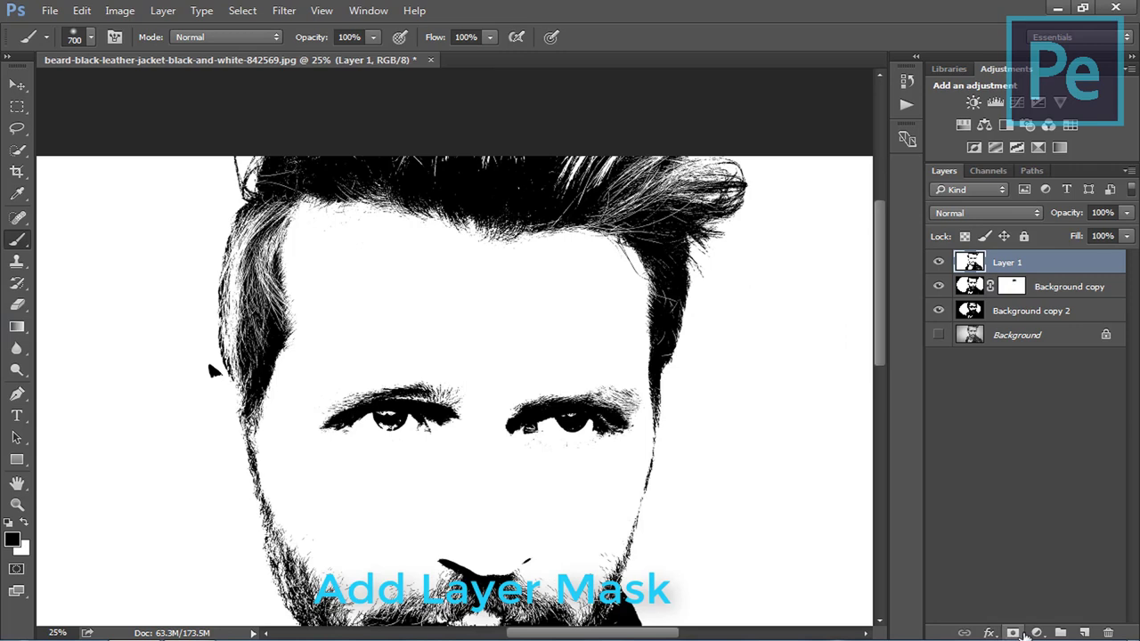
Add a layer mask to Layer 1 and paint black to reveal the forehead wrinkles
click(1016, 633)
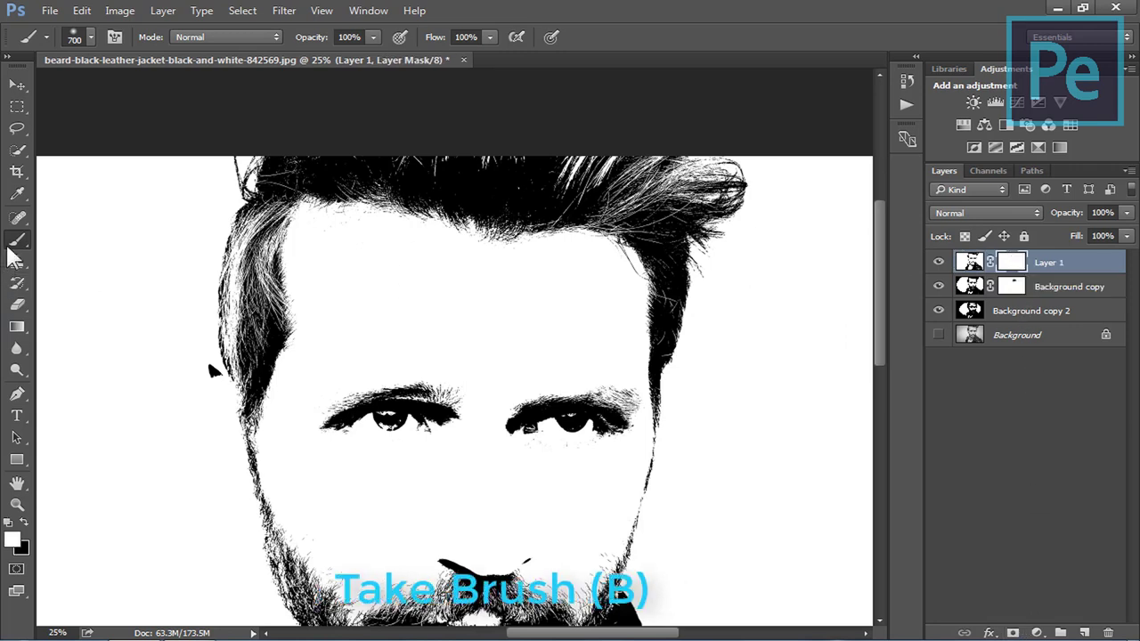
click(24, 523)
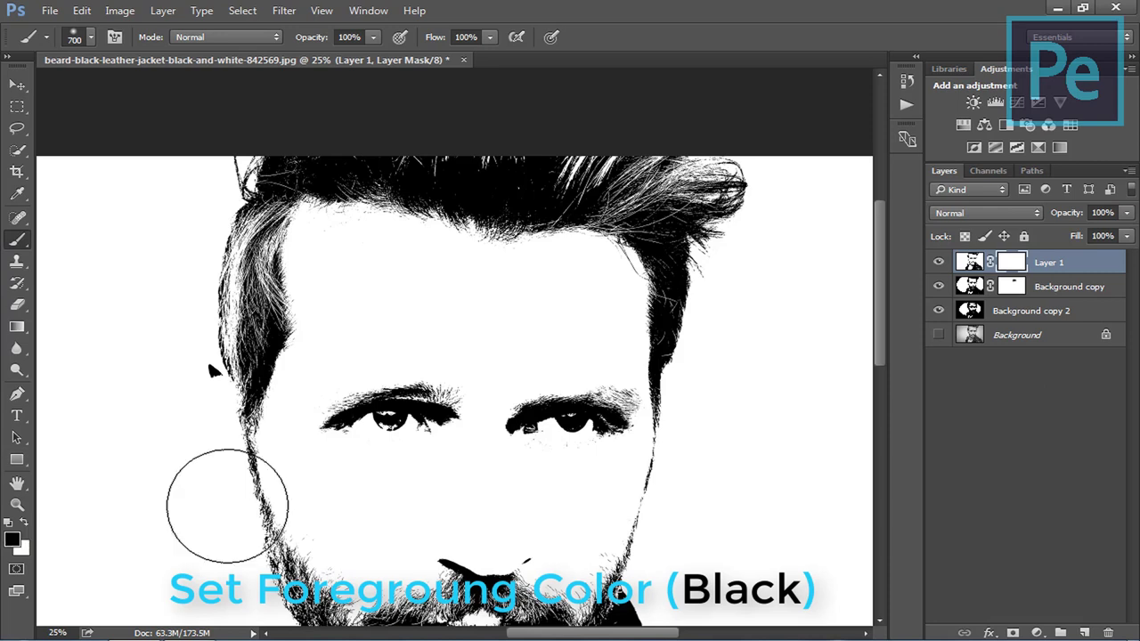
mouse_move(478, 309)
mouse_down()
mouse_move(489, 280)
mouse_move(583, 315)
mouse_move(555, 344)
mouse_move(384, 316)
mouse_move(357, 298)
mouse_move(501, 365)
mouse_move(638, 379)
mouse_up()
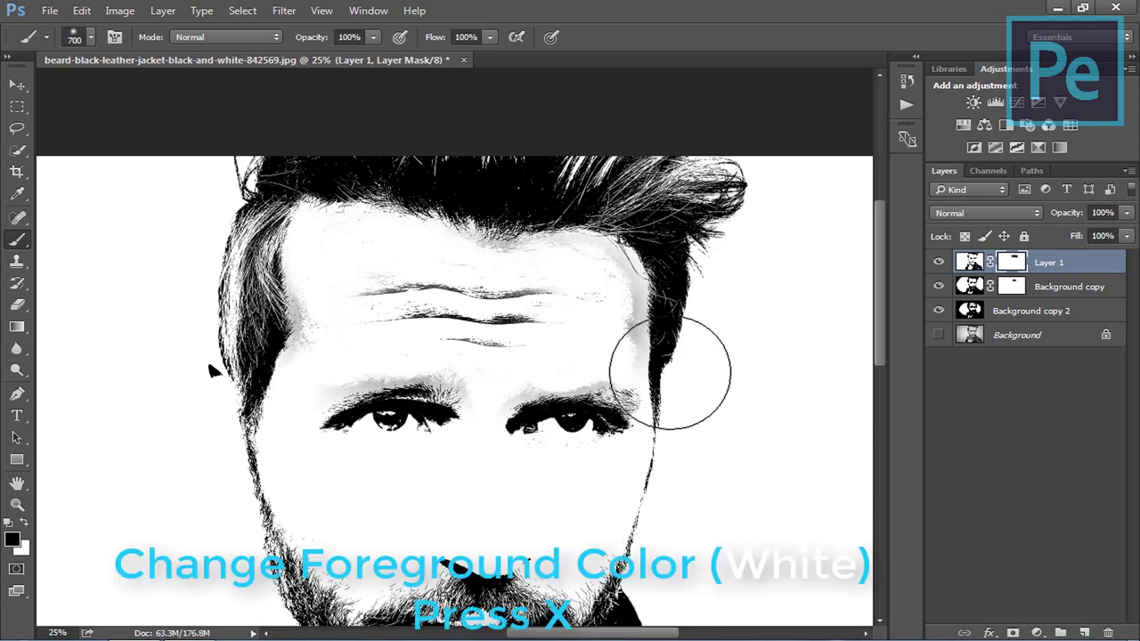
key(x)
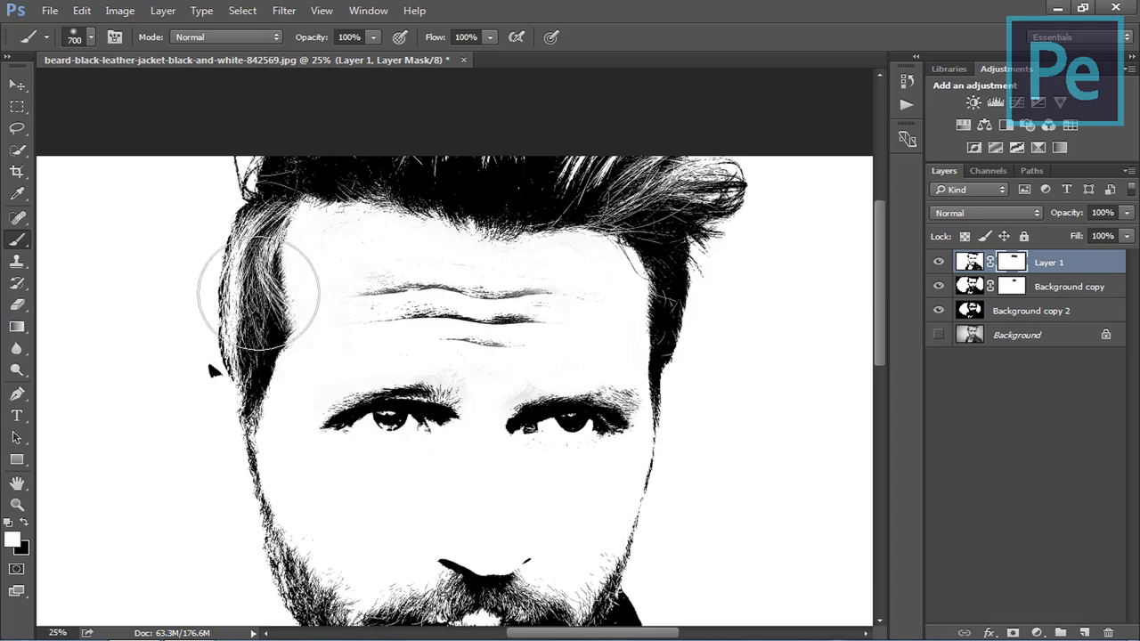
drag(326, 496, 470, 354)
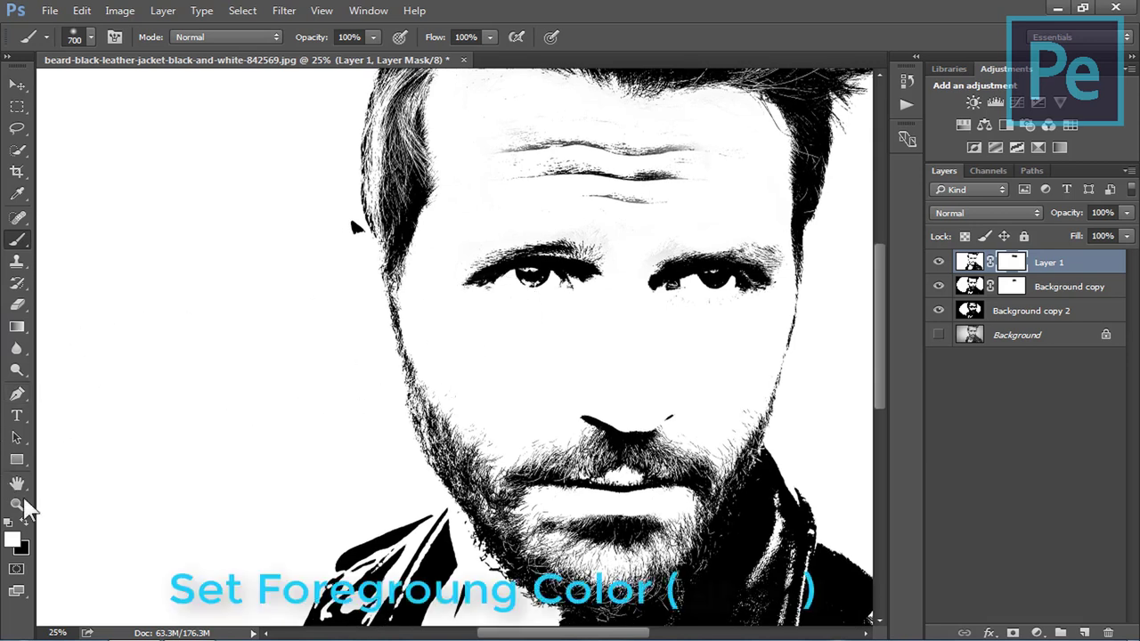
Reveal the ear with a hard round black brush and paint white to clean the left cheek
click(25, 524)
mouse_move(306, 254)
mouse_down()
mouse_move(334, 365)
mouse_move(338, 343)
mouse_up()
right_click(335, 308)
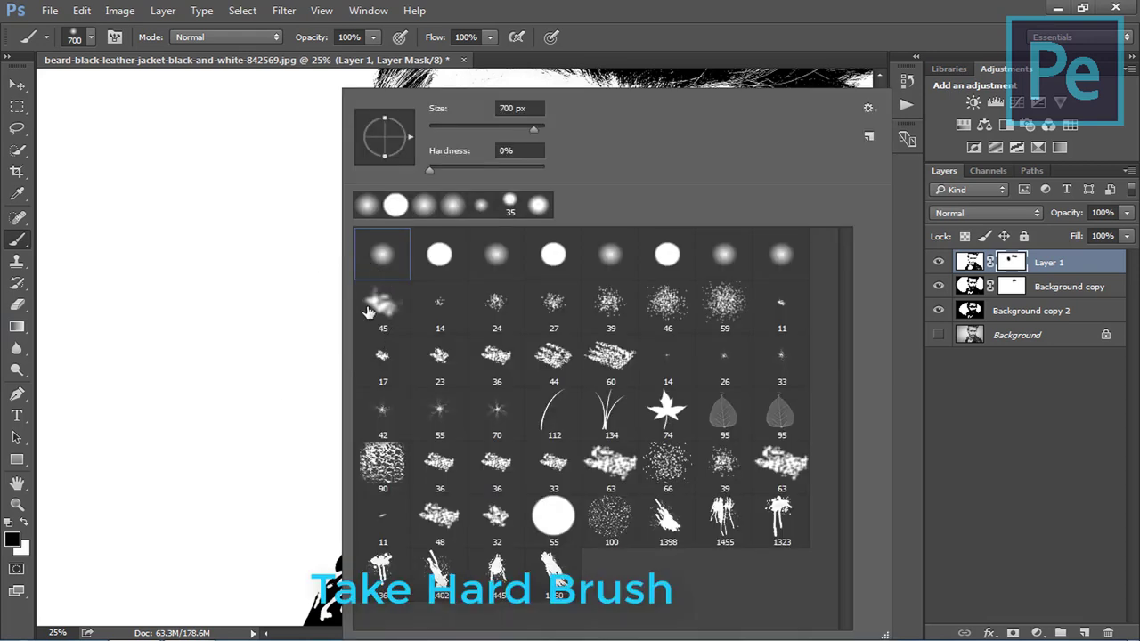
double_click(434, 259)
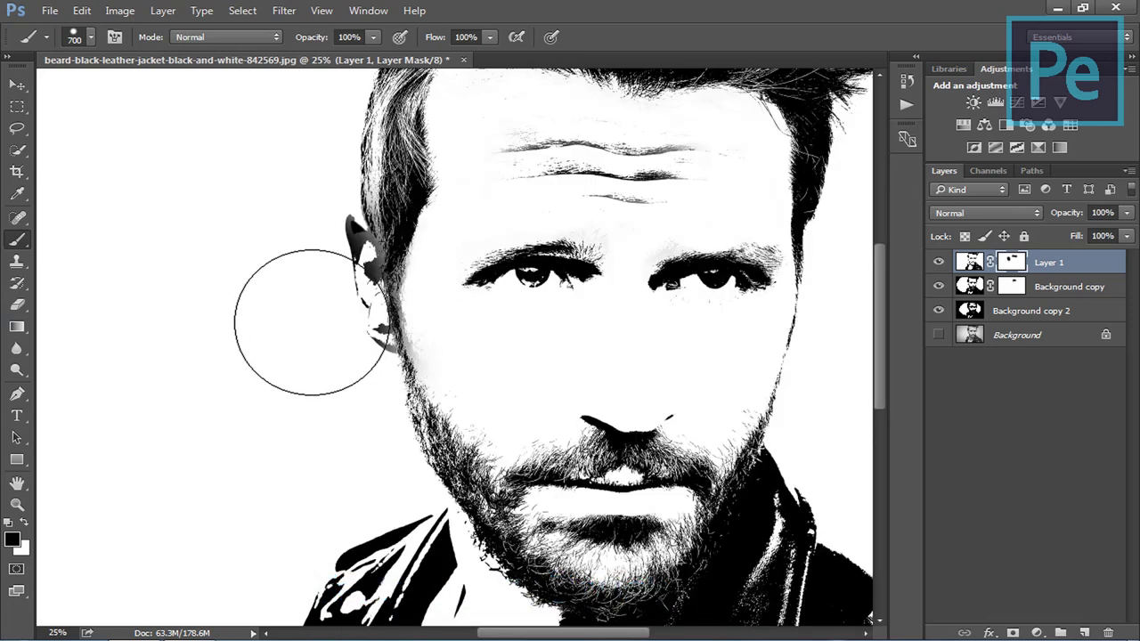
mouse_move(318, 352)
mouse_down()
mouse_move(280, 293)
mouse_move(280, 241)
mouse_move(290, 241)
mouse_up()
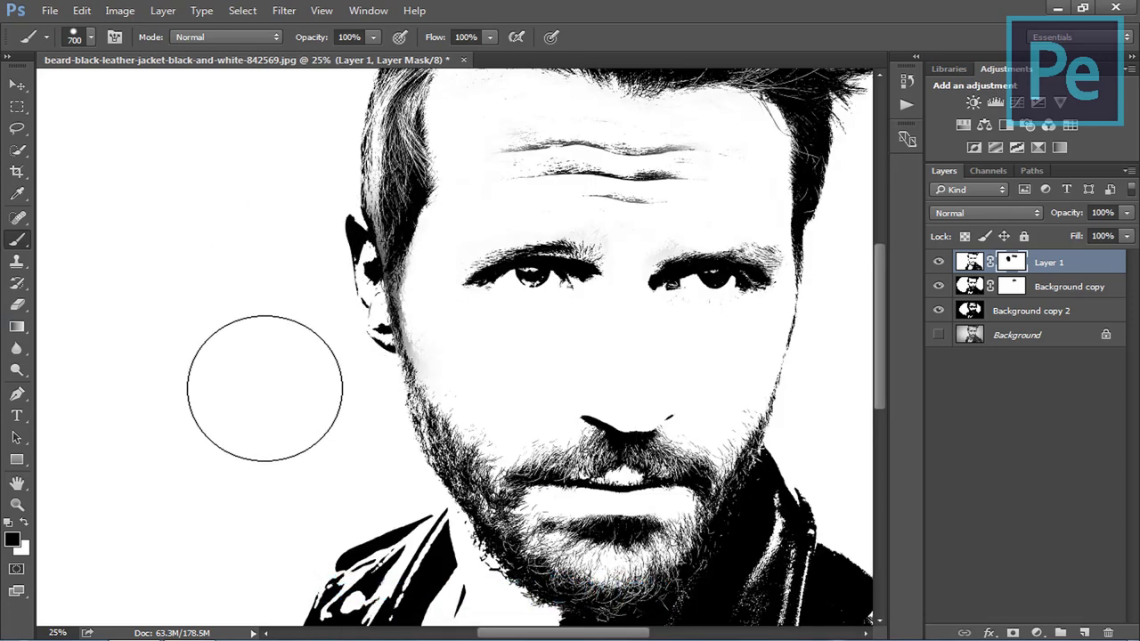
key(x)
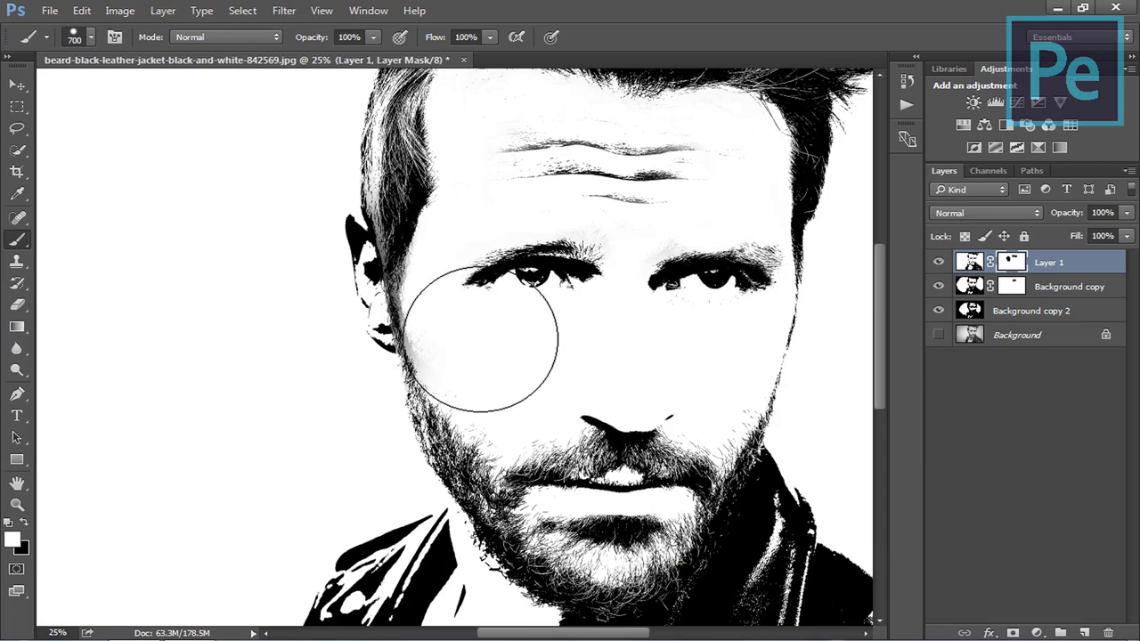
drag(484, 339, 471, 311)
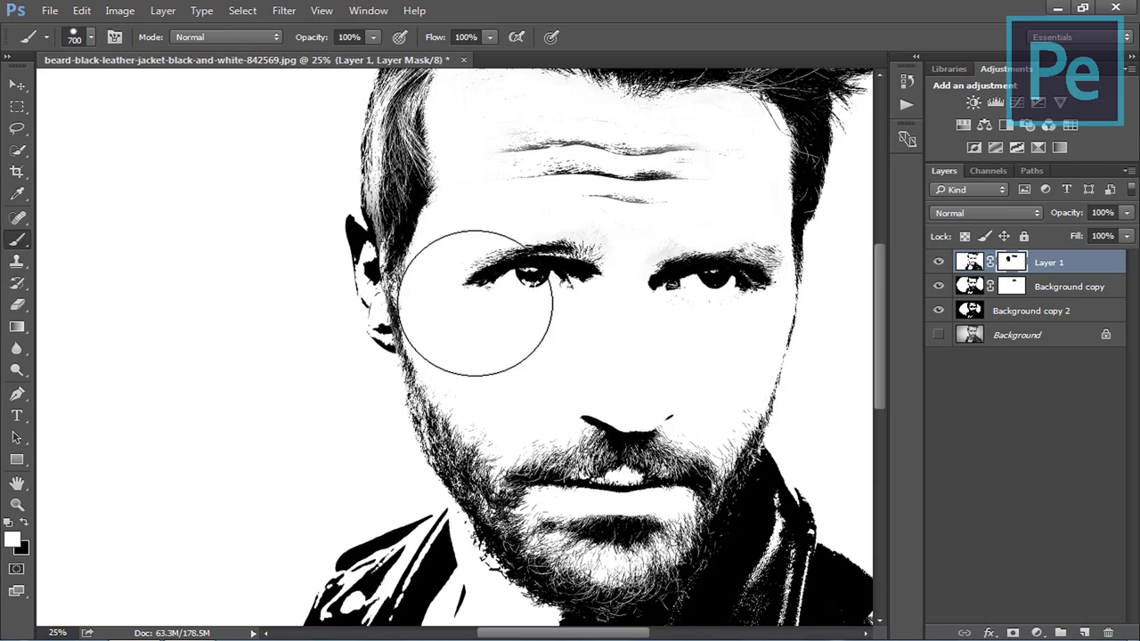
Soften the hair edge beside the ear with a soft round black brush, then zoom out
key(x)
right_click(267, 267)
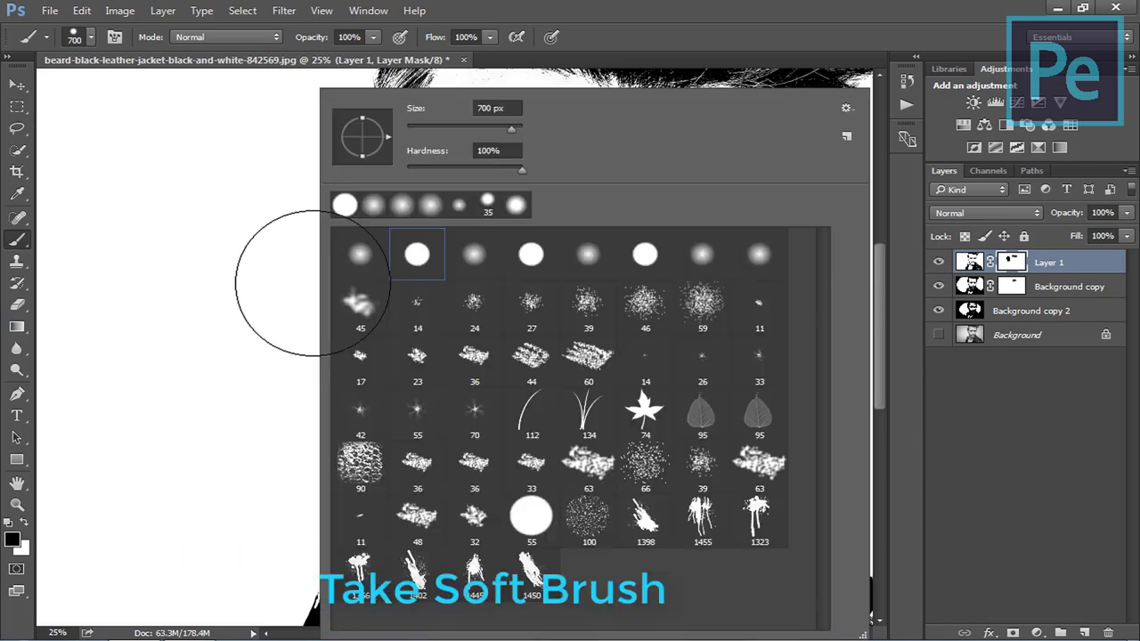
click(374, 258)
key(Return)
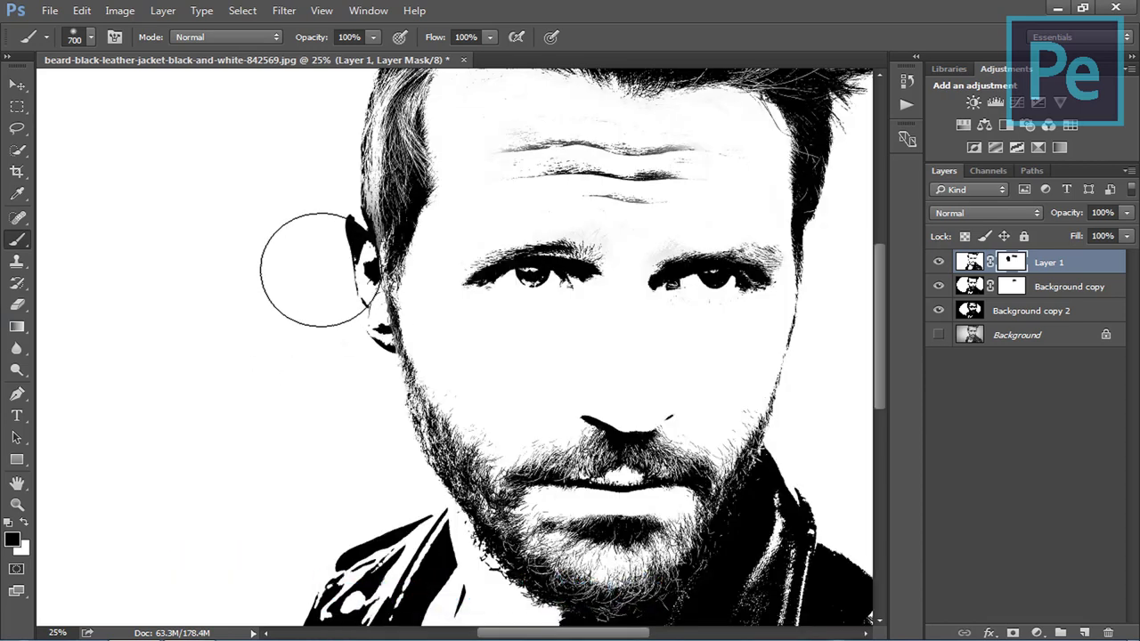
drag(316, 260, 267, 346)
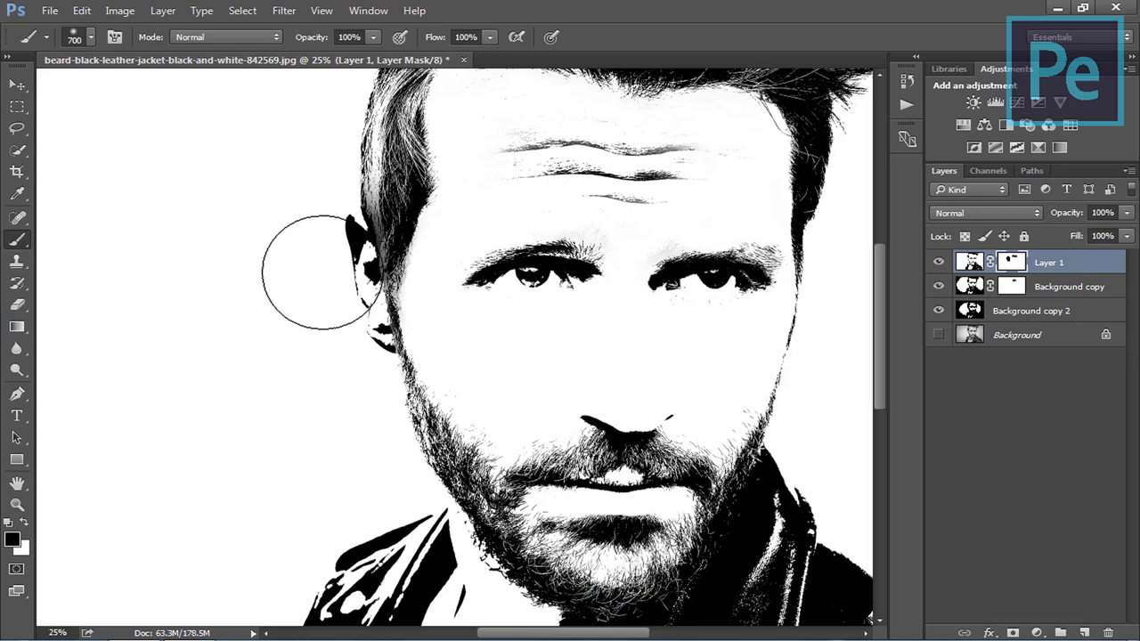
key(ctrl+minus)
key(ctrl+minus)
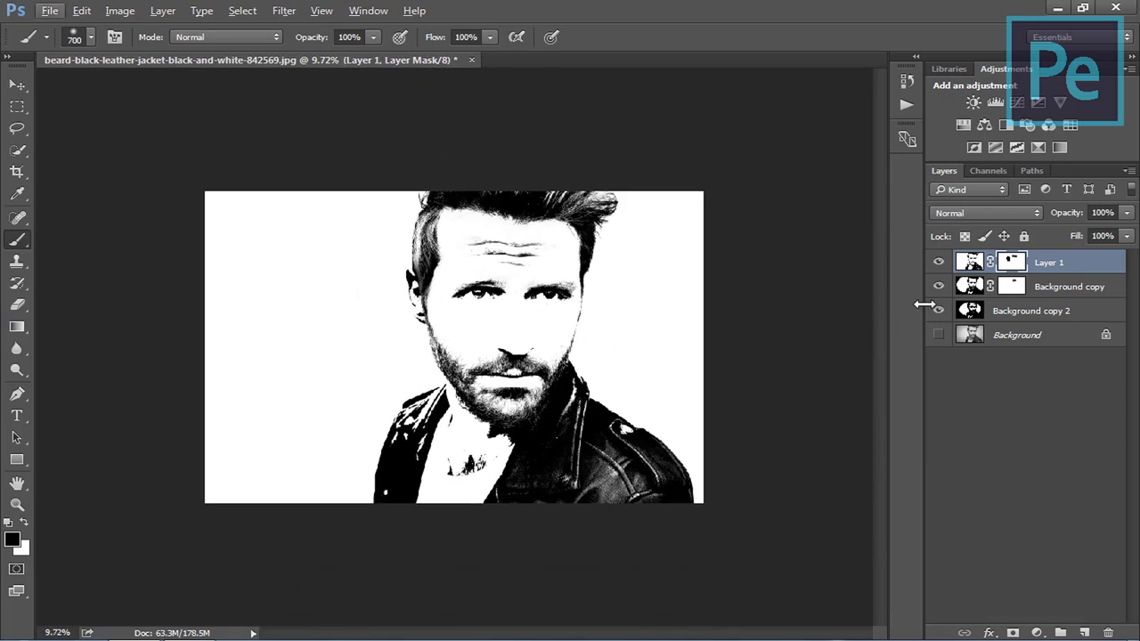
Merge Layer 1, Background copy and Background copy 2 into a single Layer 1
key(shift)
shift+click(1039, 317)
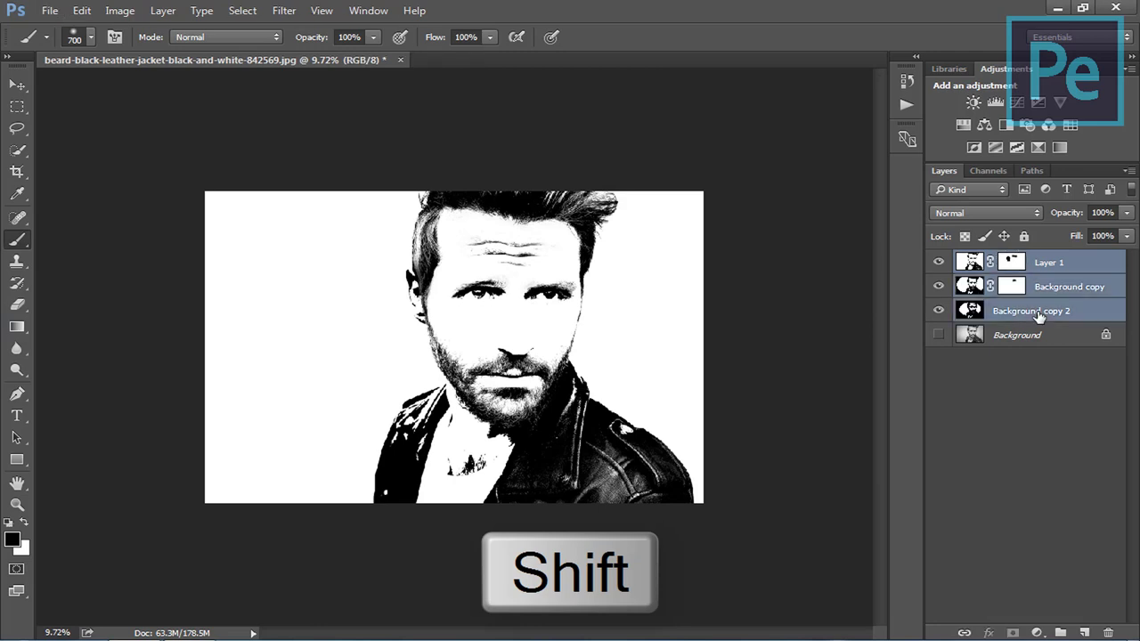
key(ctrl+e)
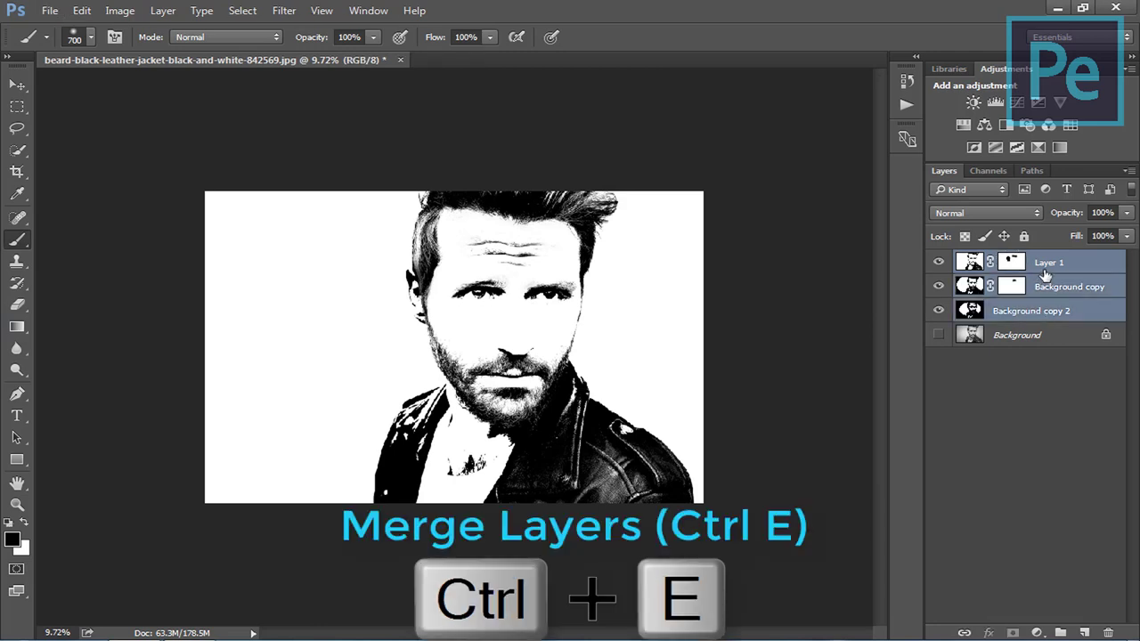
key(ctrl+e)
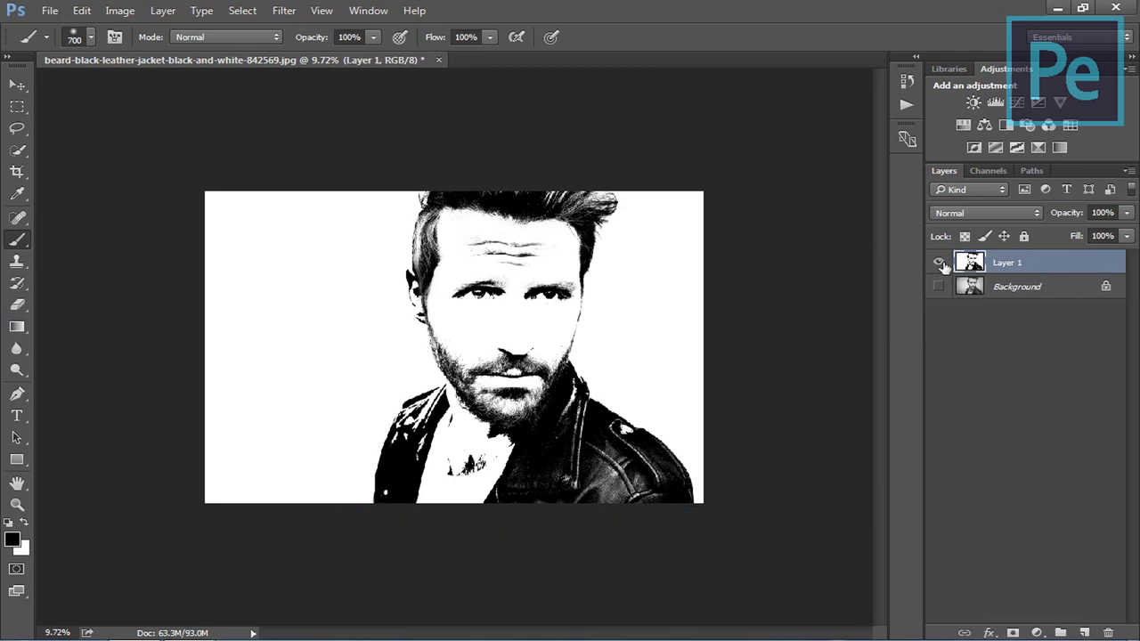
click(939, 263)
click(939, 263)
Select Layer 1's dark areas with Color Range at Fuzziness 0
click(241, 12)
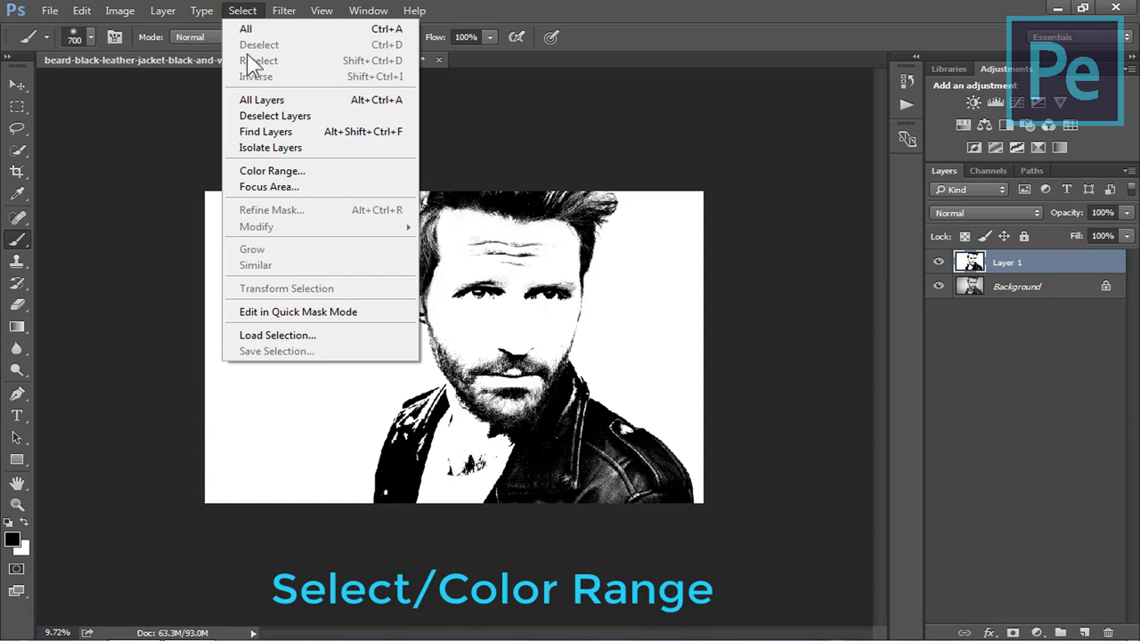
click(286, 172)
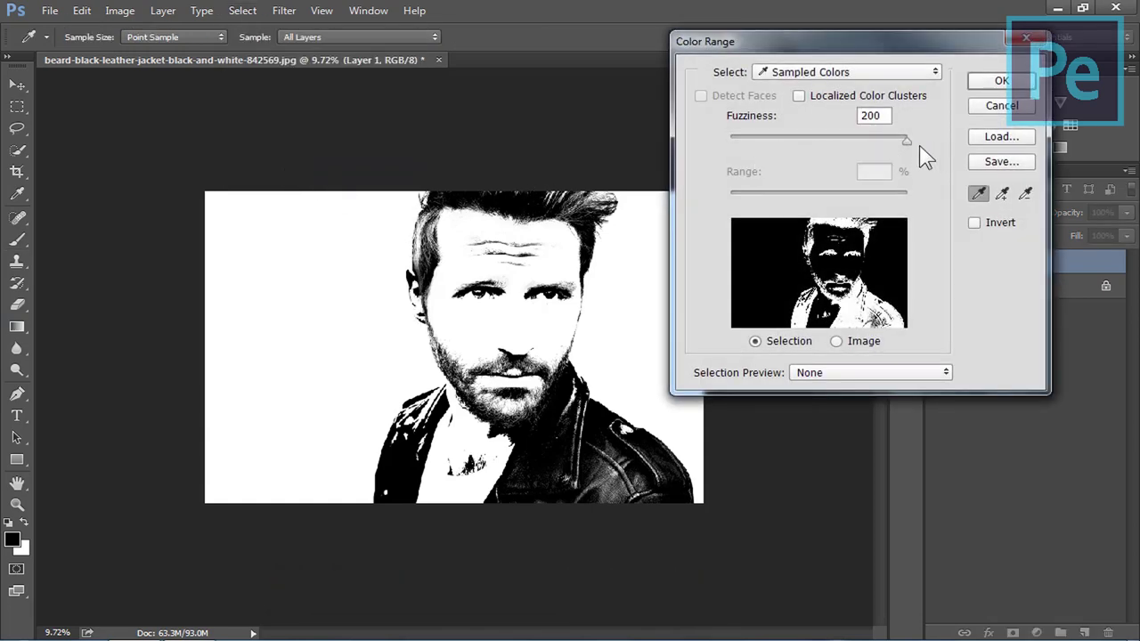
mouse_move(906, 140)
mouse_down()
mouse_move(713, 140)
mouse_move(933, 135)
mouse_up()
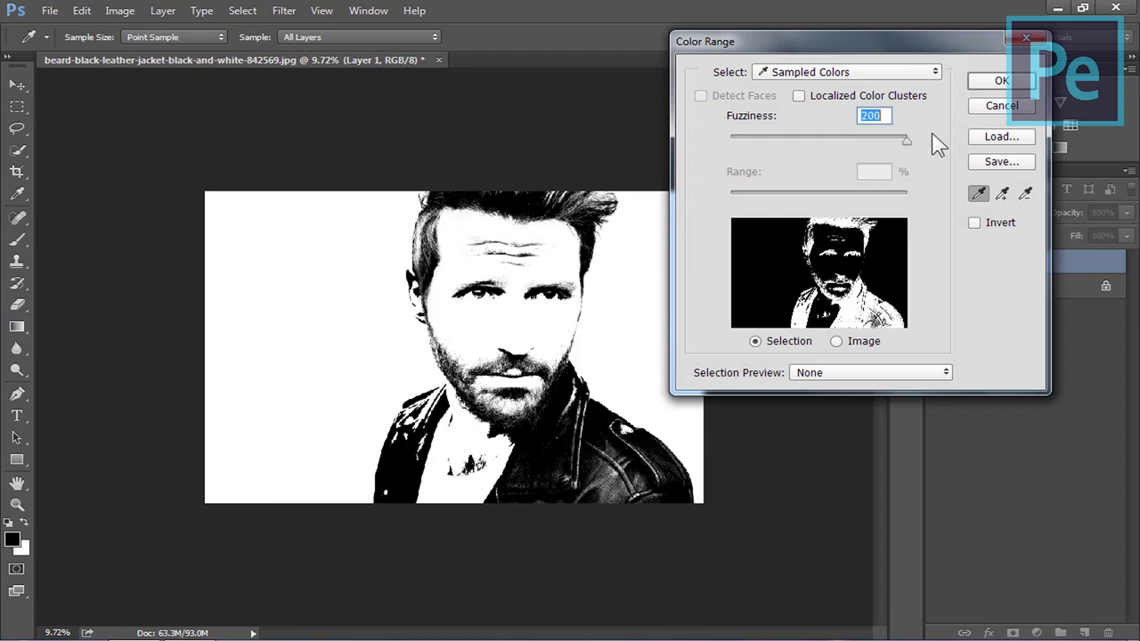
click(1002, 82)
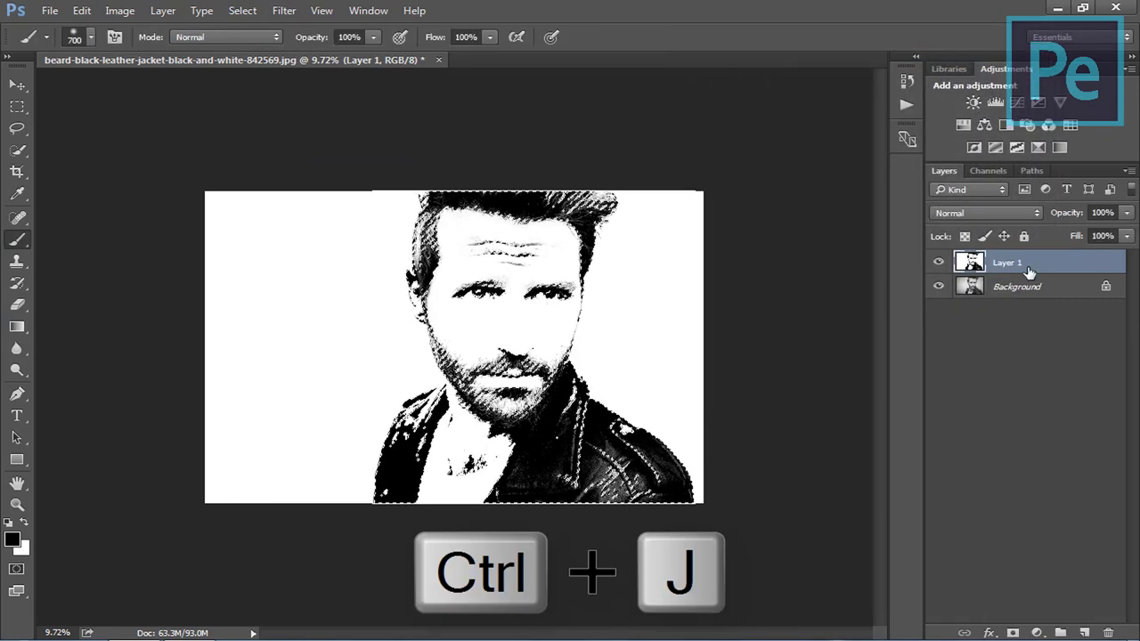
Copy the selected dark areas to Layer 2, then hide Layers 1 and 2 with Background active
key(ctrl+j)
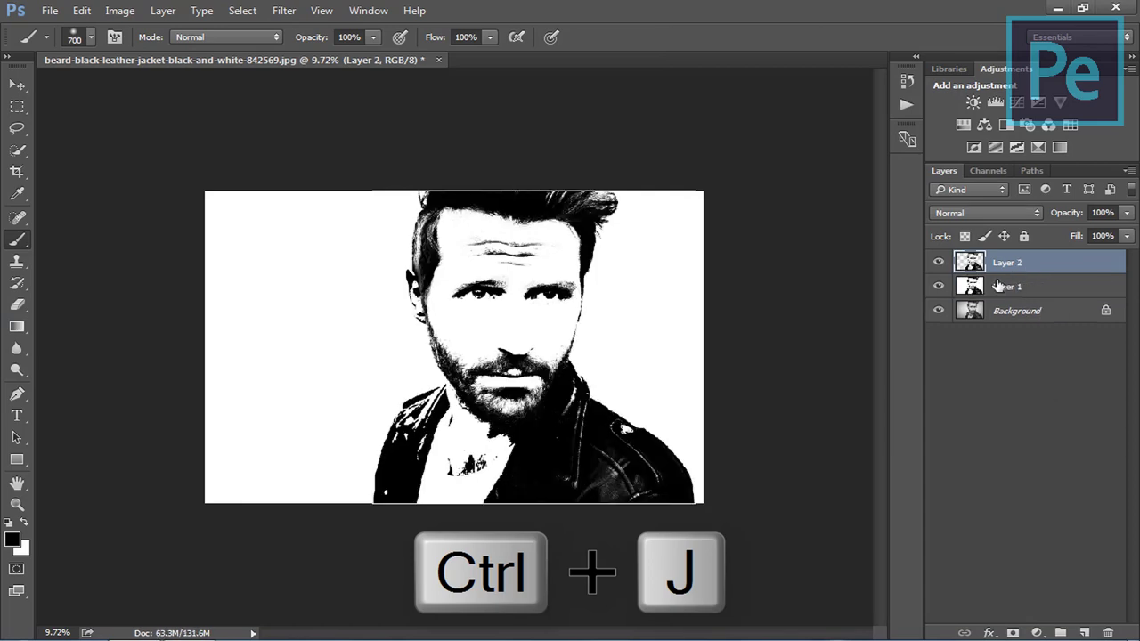
click(939, 286)
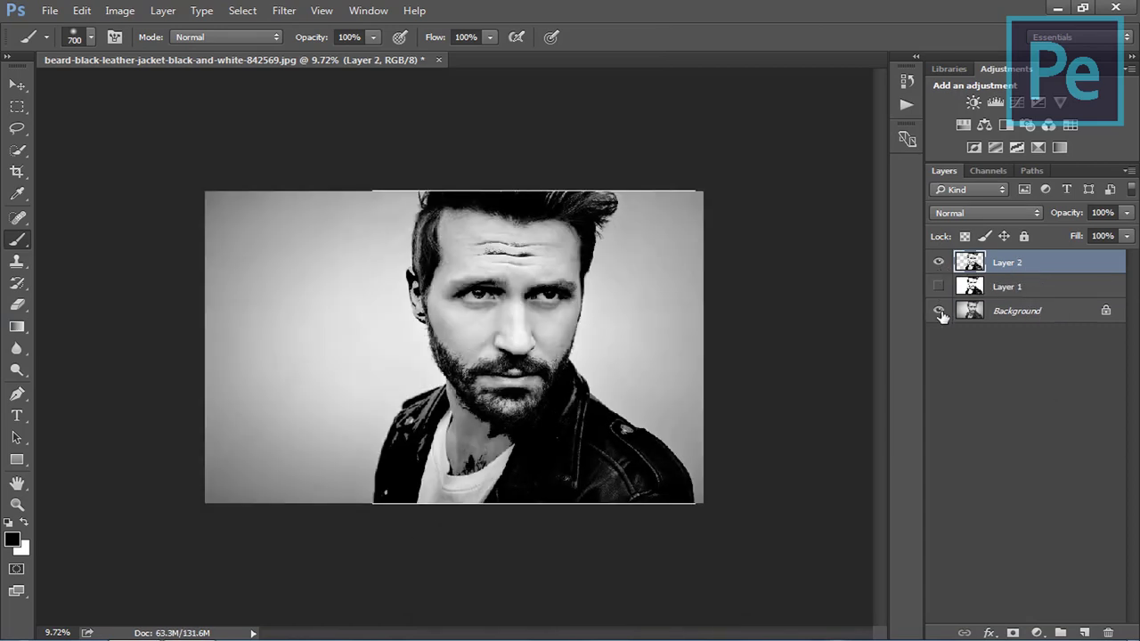
click(938, 310)
click(939, 262)
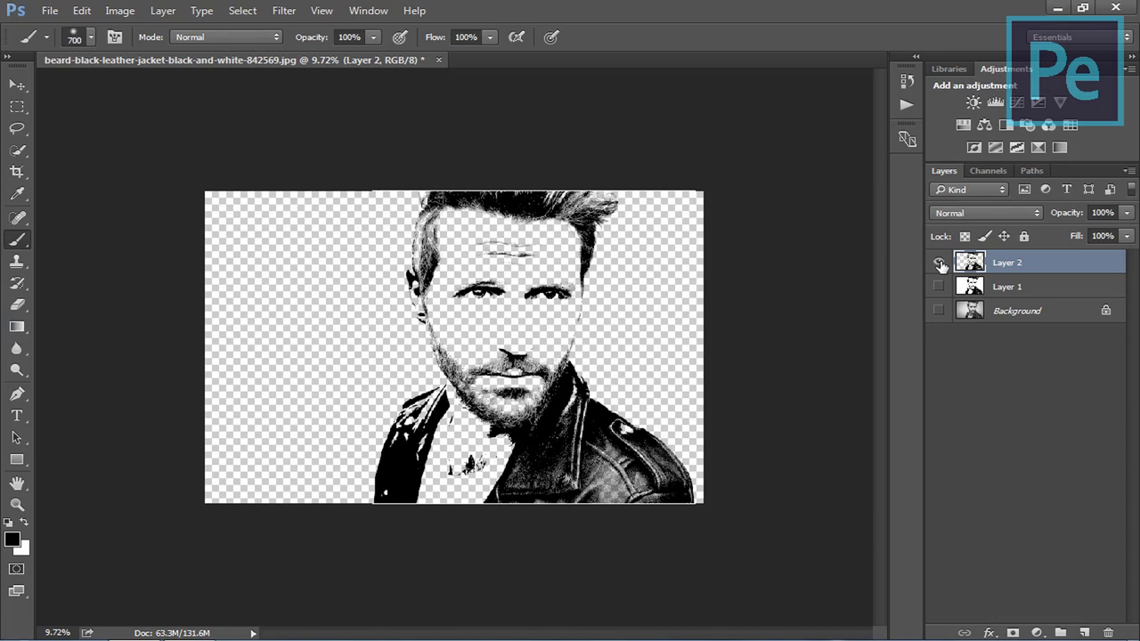
click(938, 310)
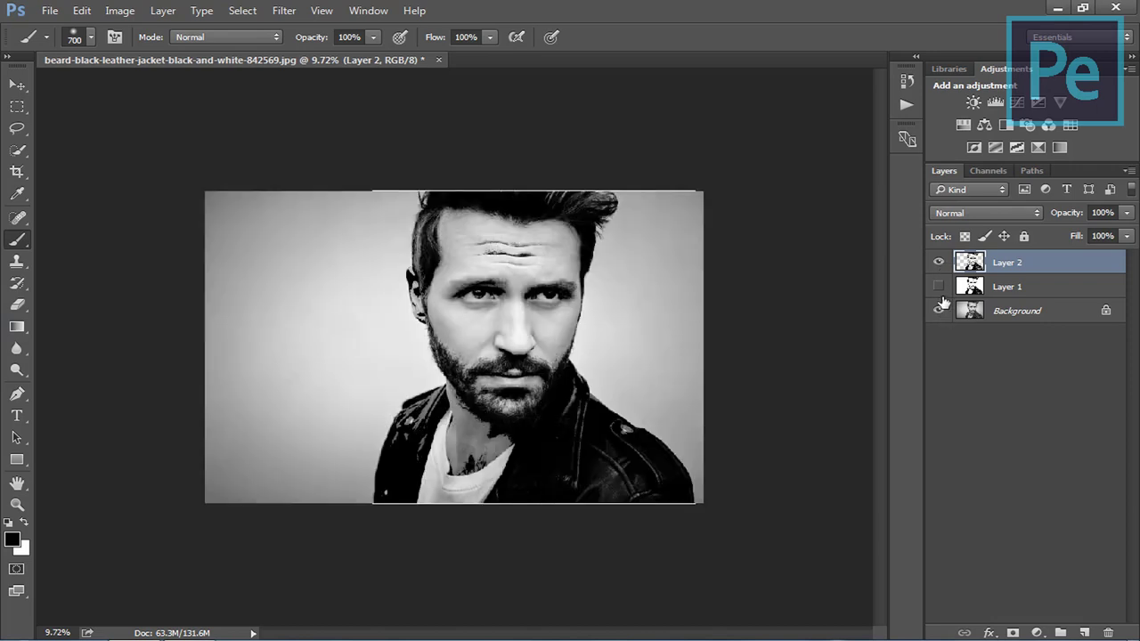
click(939, 287)
click(939, 286)
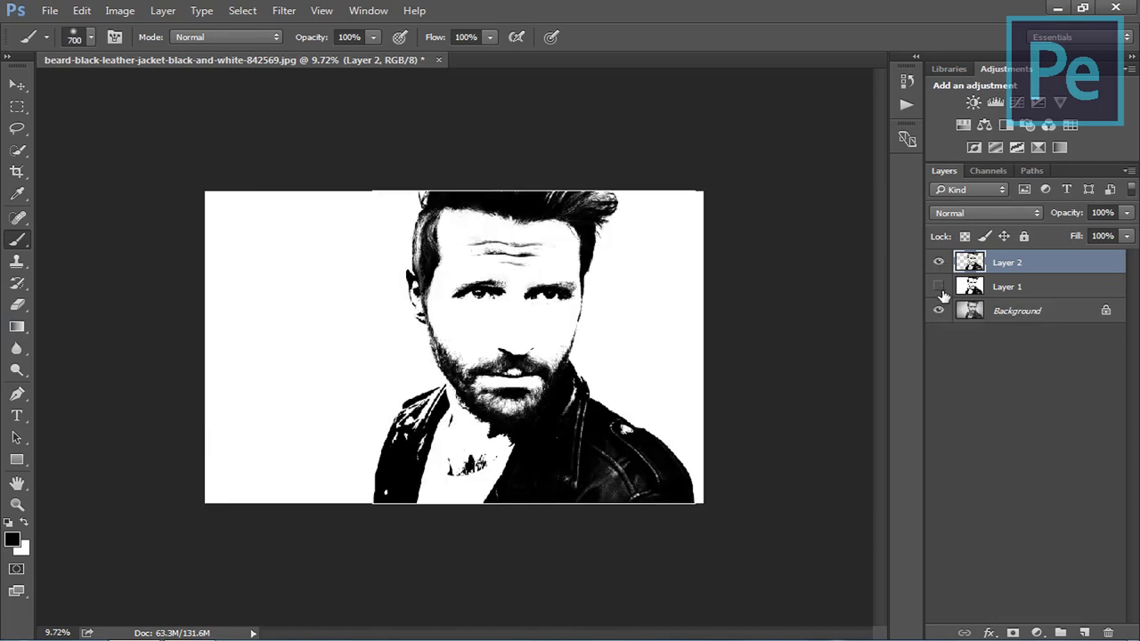
click(996, 314)
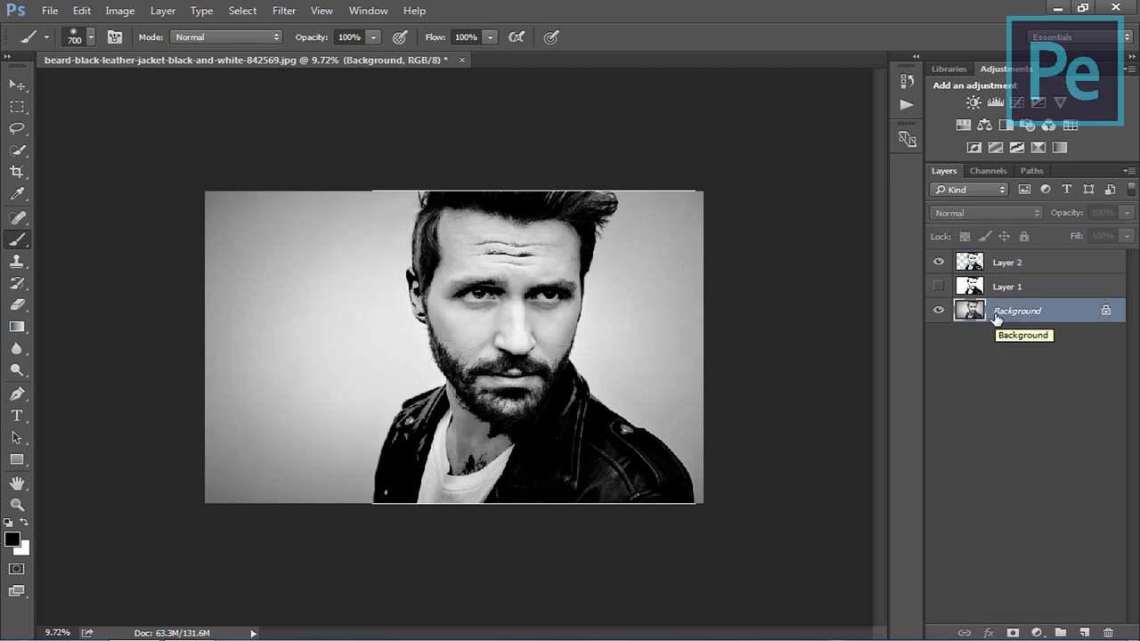
click(939, 262)
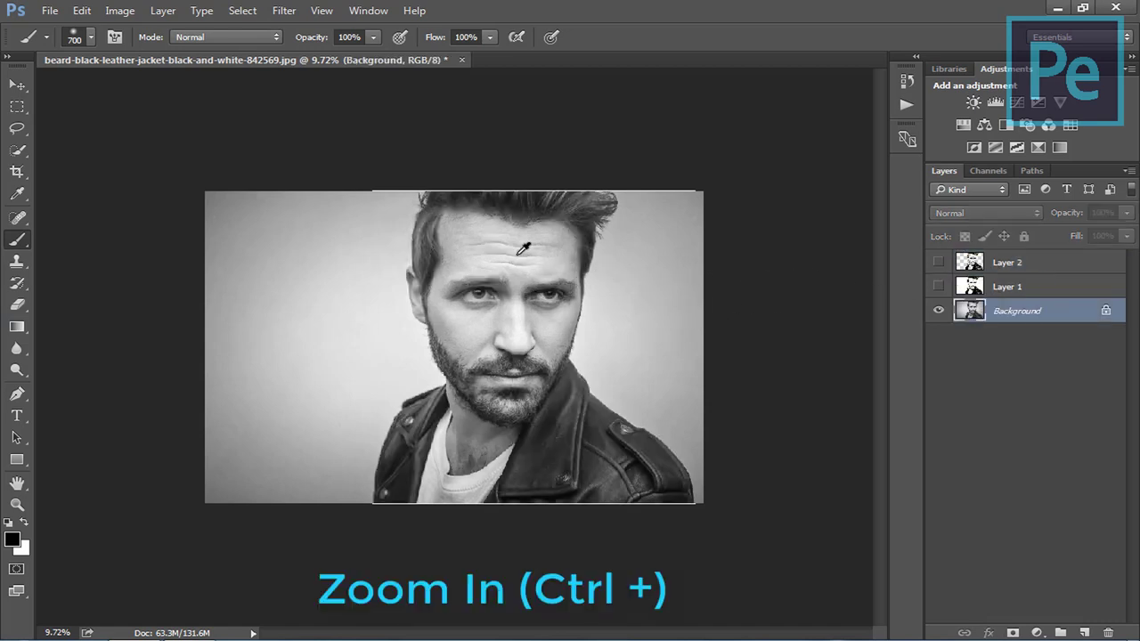
Zoom in on the face and set the foreground colour to tan skin tone e1bea1
key(ctrl+plus)
scroll(515, 169, up, 3)
scroll(515, 168, up, 3)
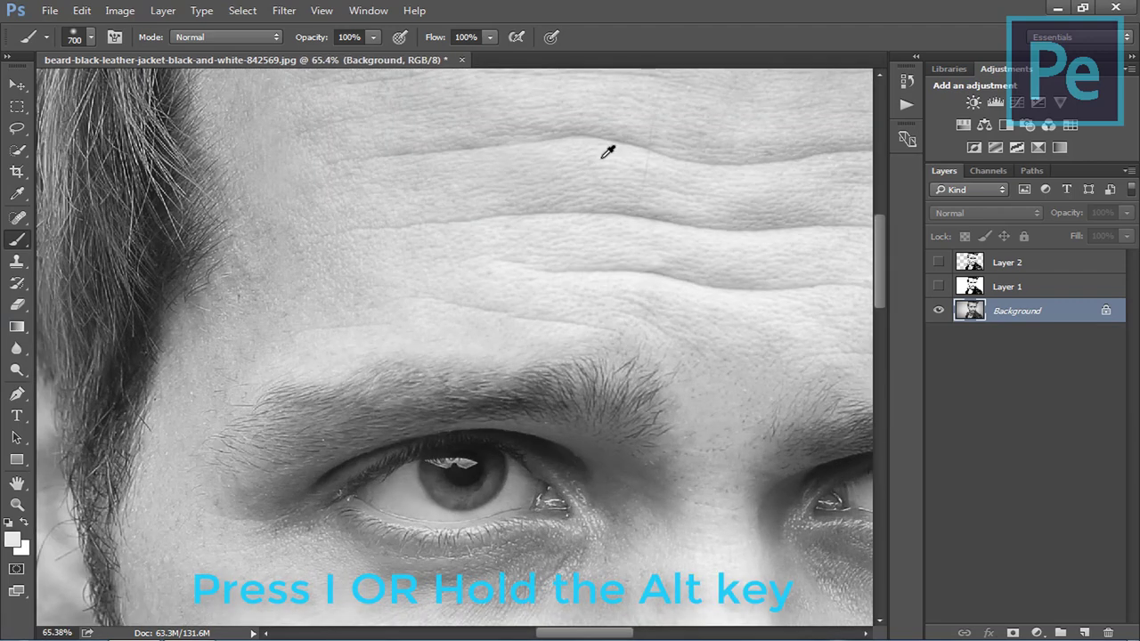
click(13, 540)
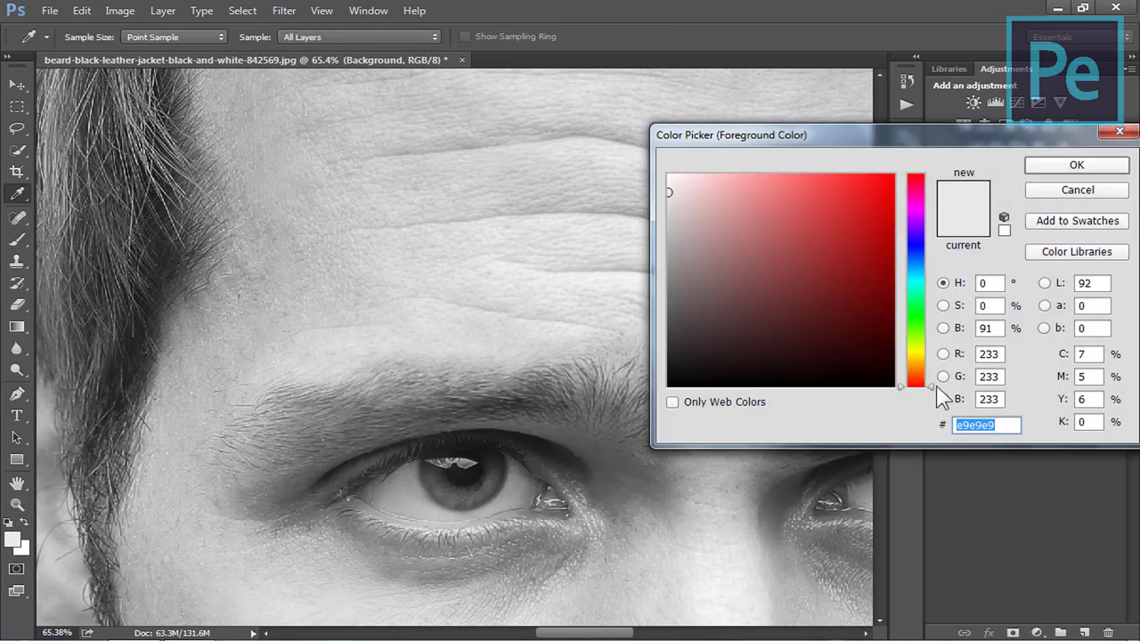
drag(933, 384, 932, 372)
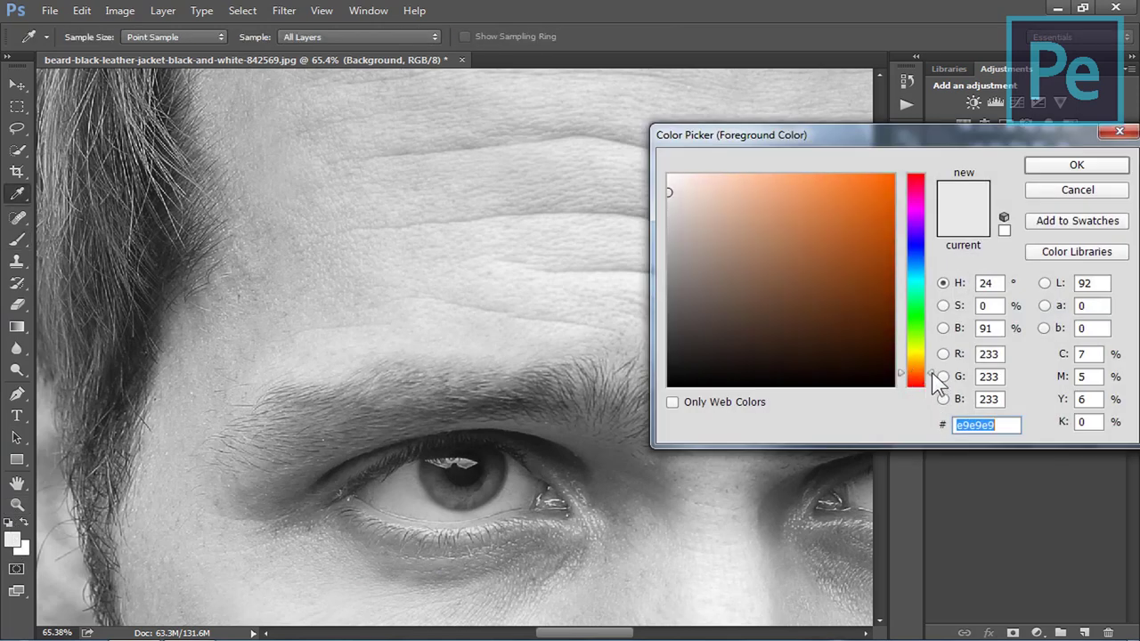
drag(725, 197, 731, 199)
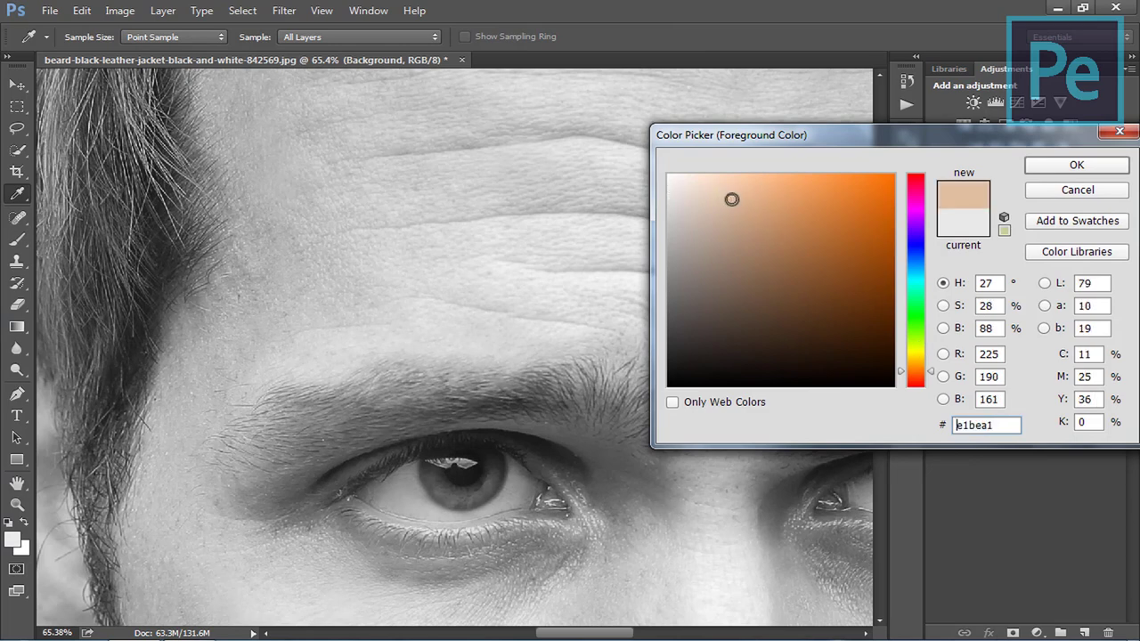
Add a tan Solid Color fill layer directly above Layer 1
key(b)
click(1036, 163)
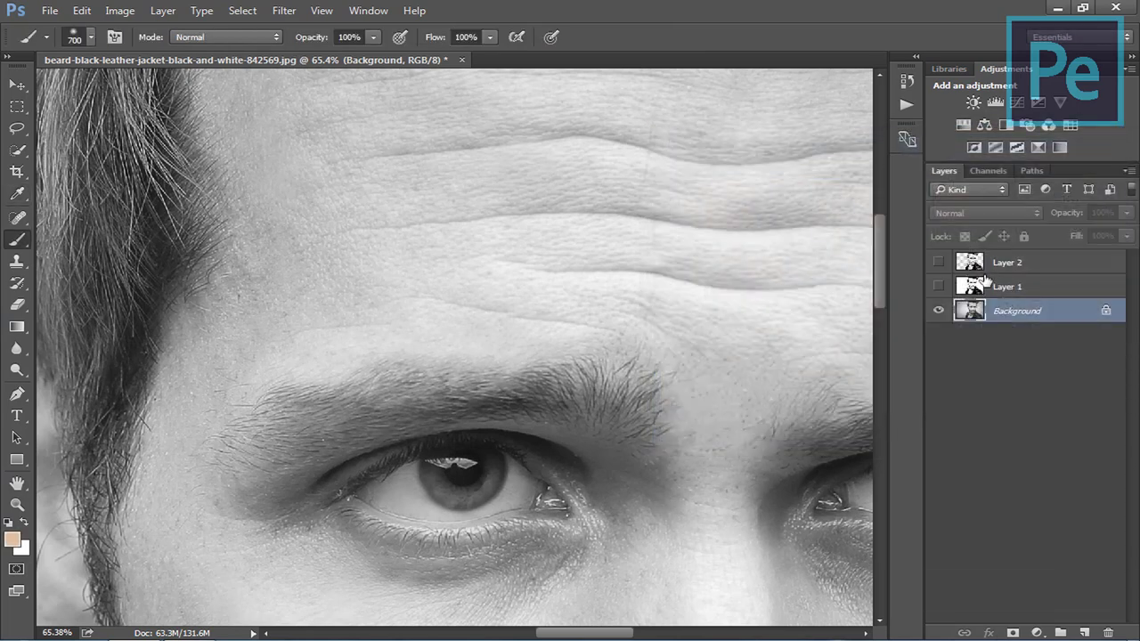
click(991, 289)
click(1038, 631)
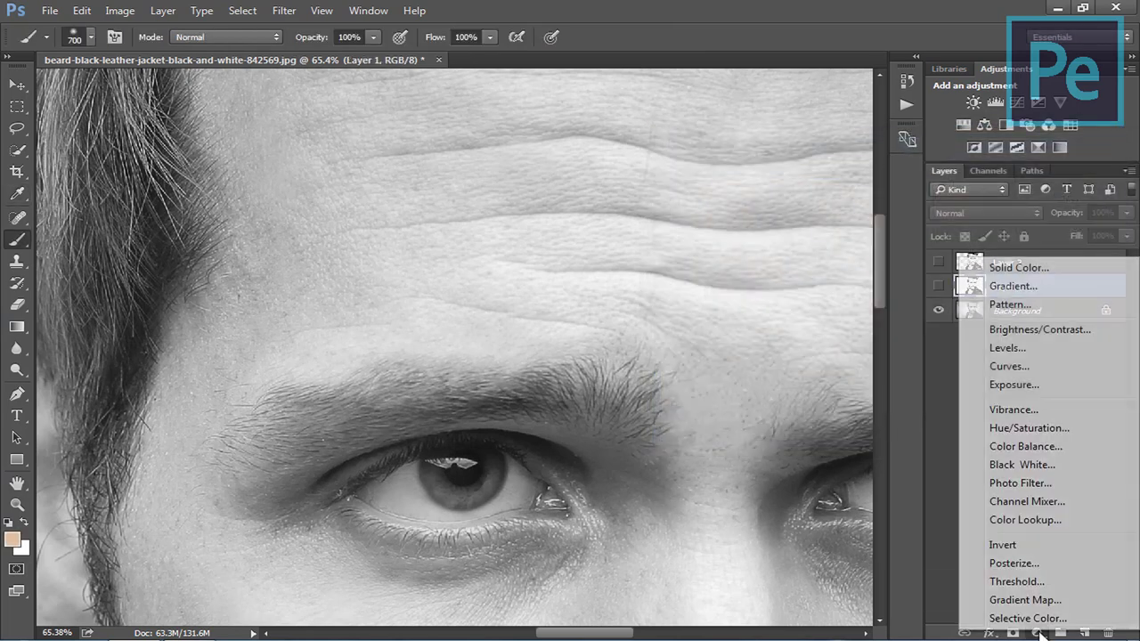
click(1008, 265)
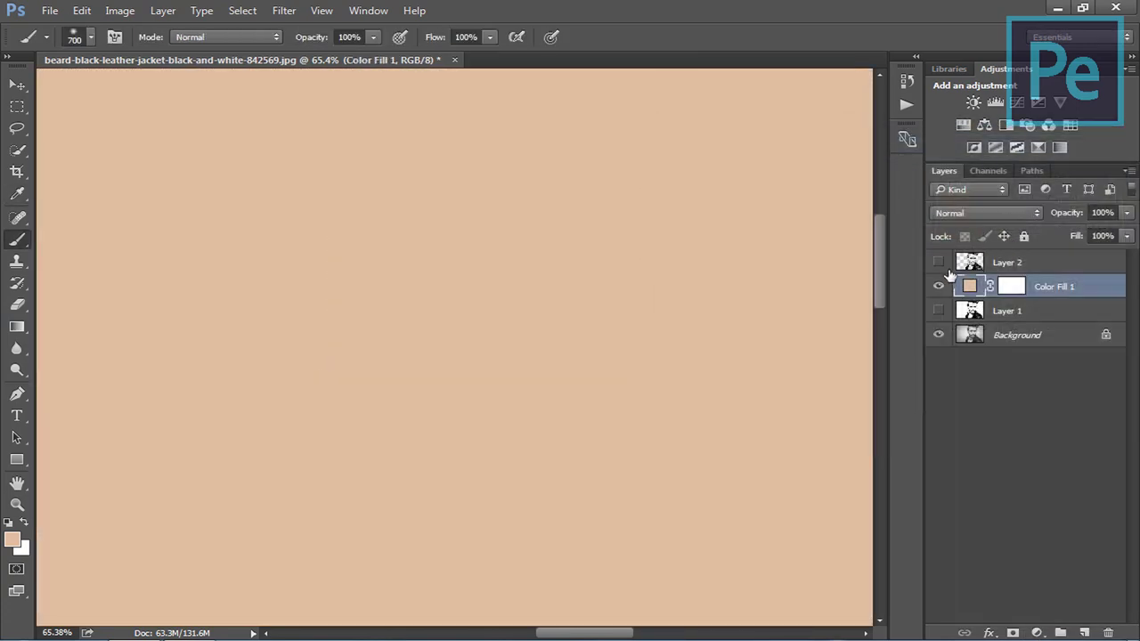
Show Layer 2 again and invert Color Fill 1's mask to black, hiding the tan fill
click(939, 264)
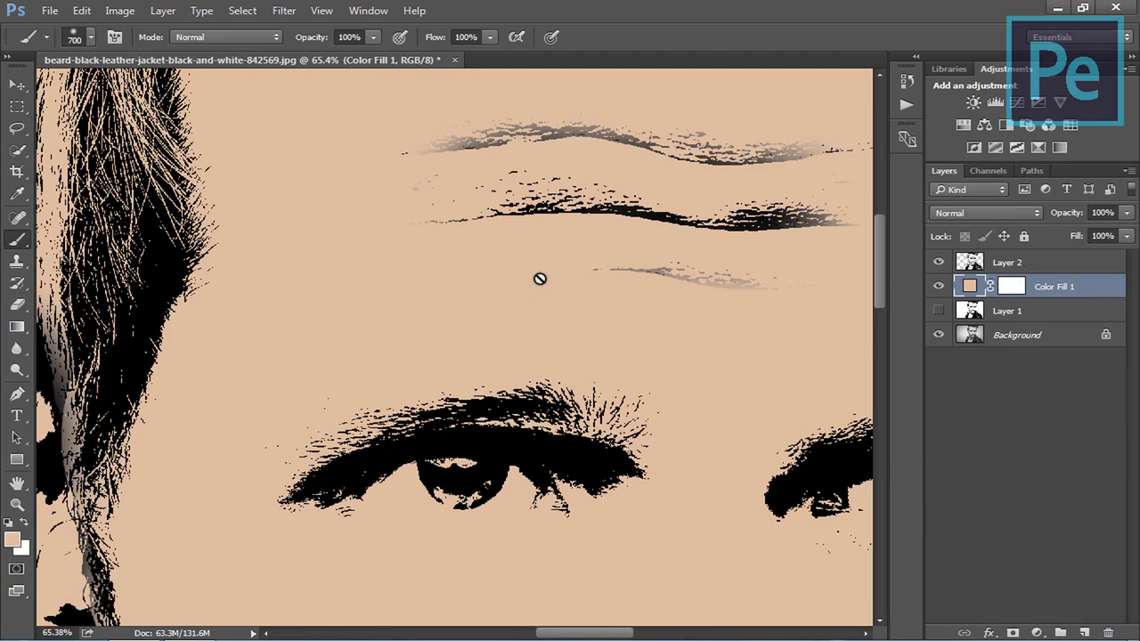
key(ctrl+minus)
key(ctrl+minus)
key(ctrl+minus)
key(ctrl+minus)
key(ctrl+minus)
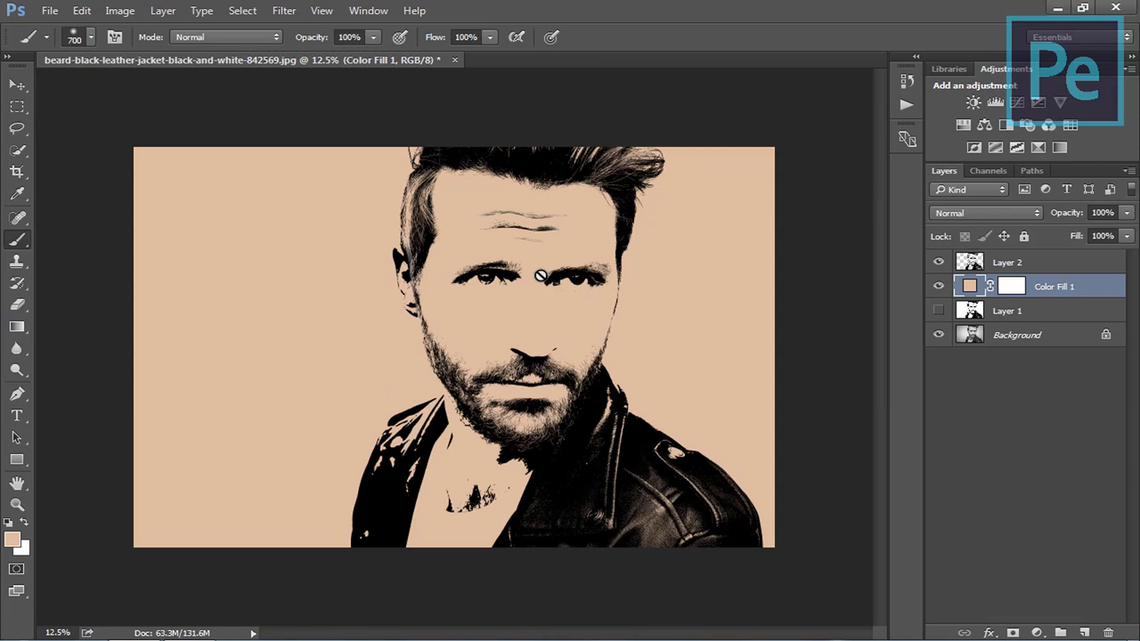
click(1011, 286)
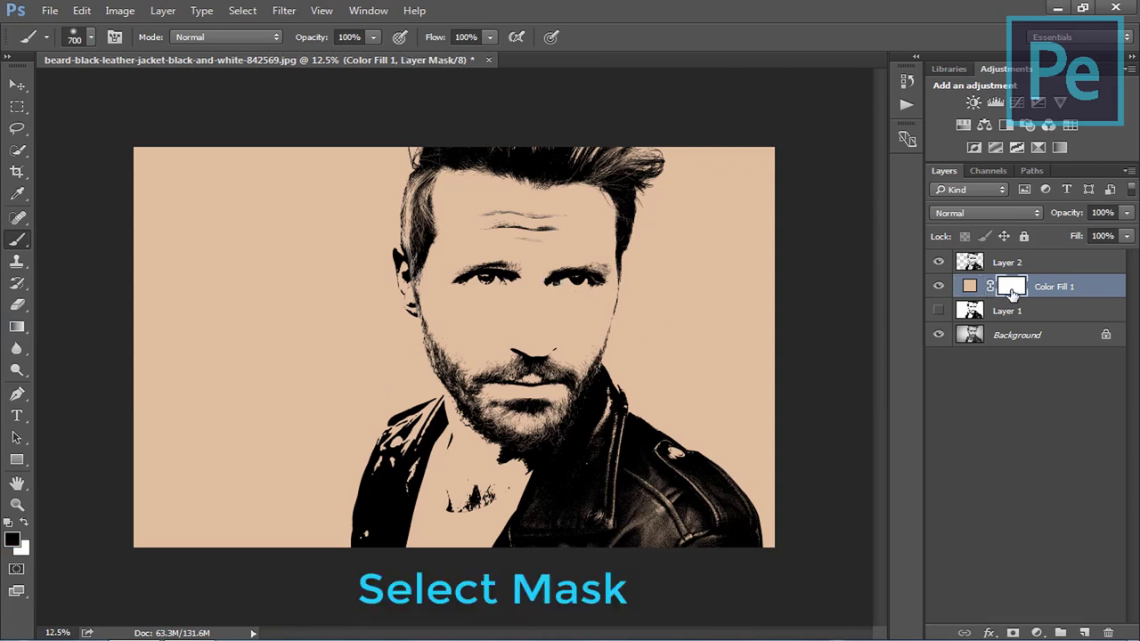
key(ctrl+i)
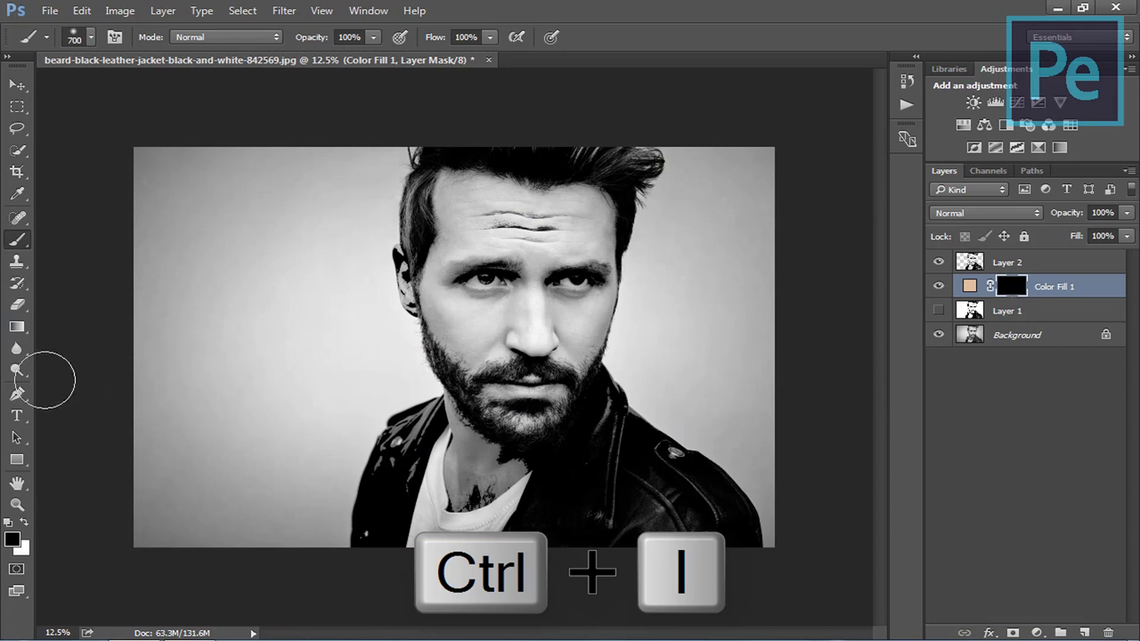
key(p)
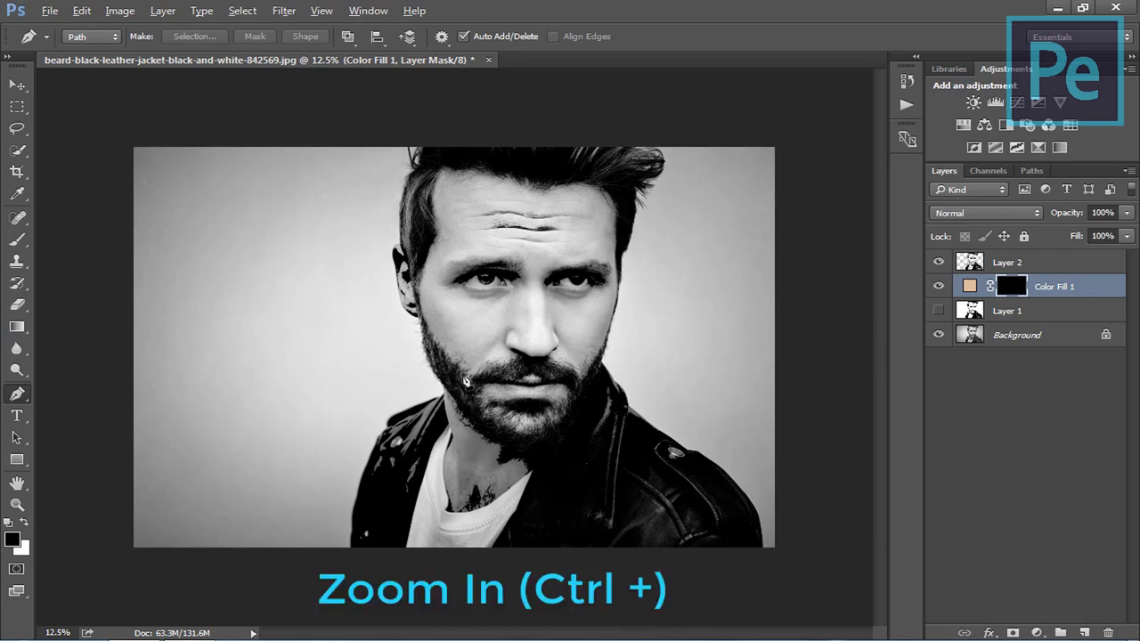
Start the pen path at the jaw edge and trace it down along the neck
key(ctrl+plus)
key(ctrl+plus)
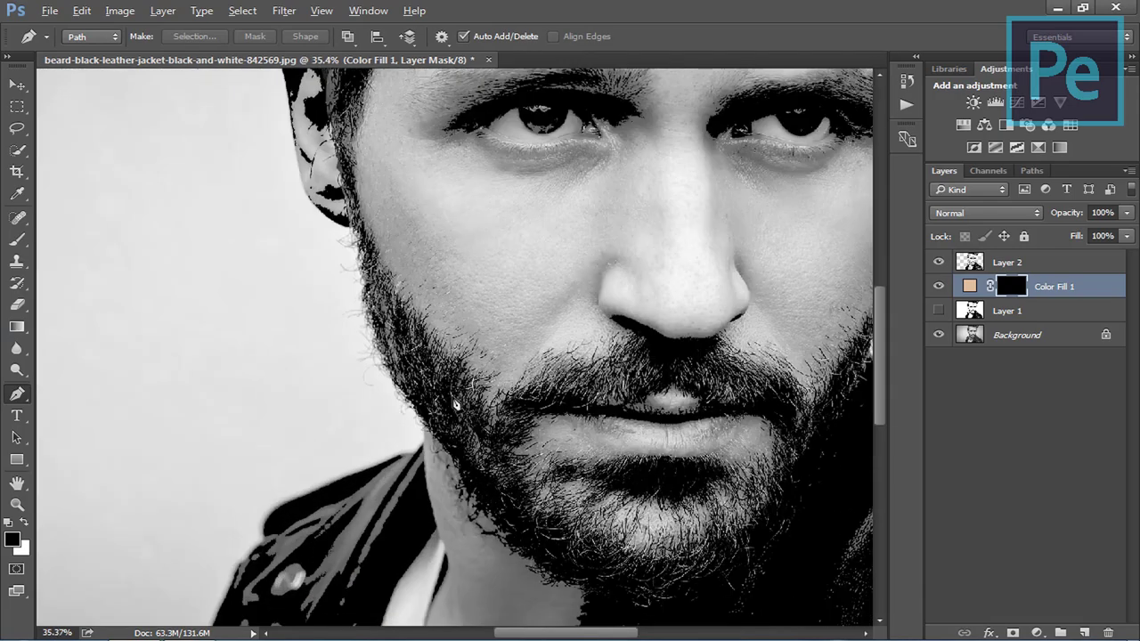
scroll(439, 341, down, 2)
scroll(426, 343, up, 2)
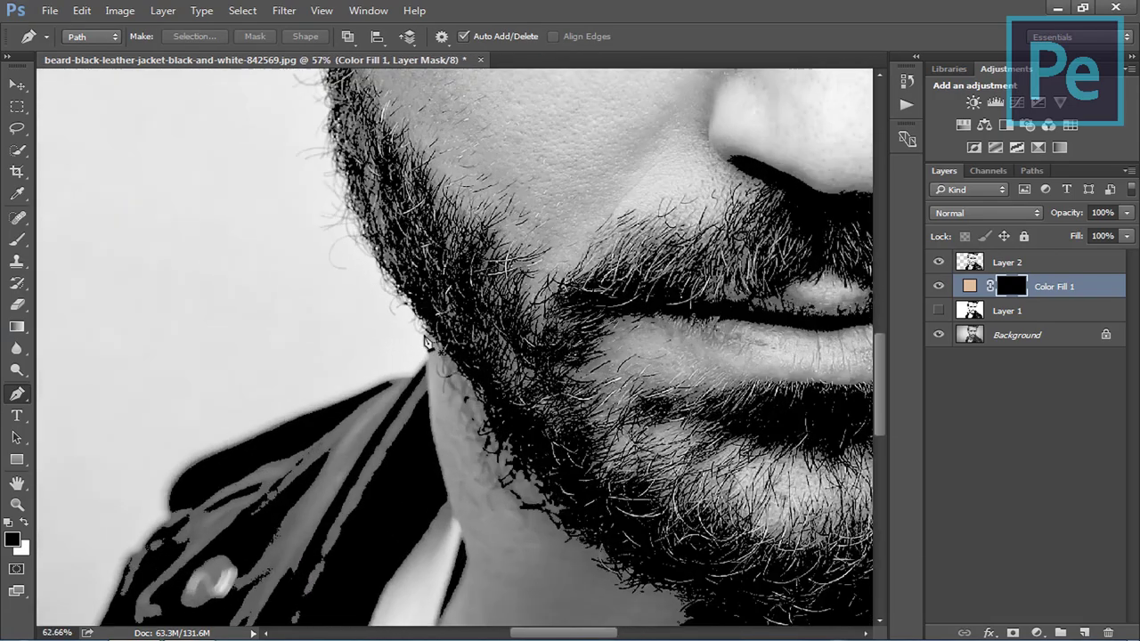
scroll(426, 343, up, 2)
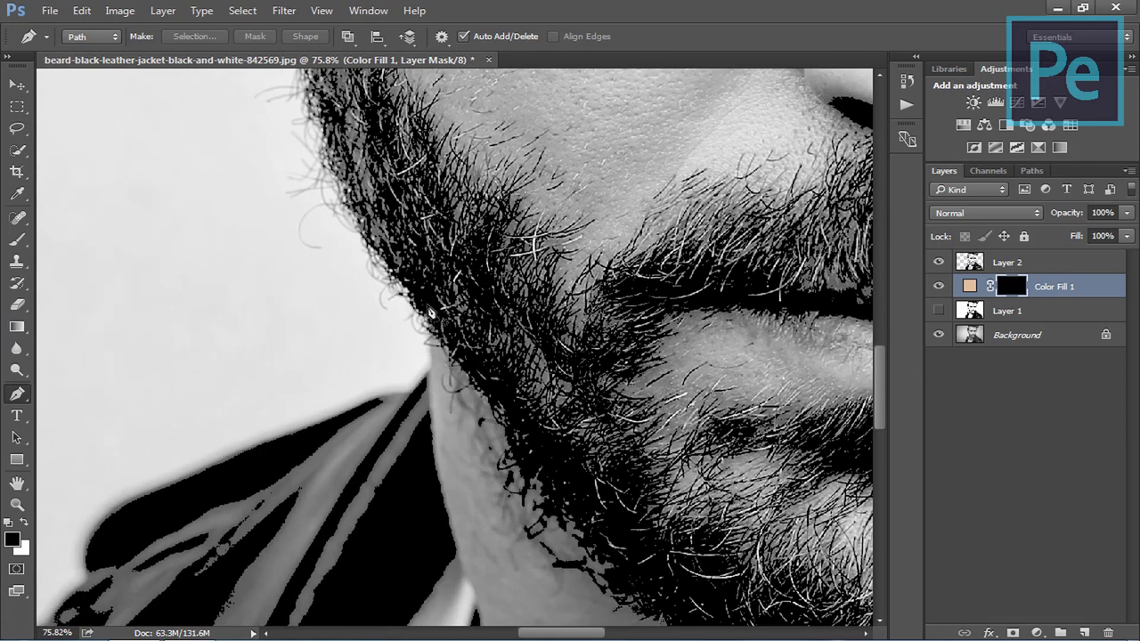
click(429, 312)
scroll(431, 313, down, 1)
scroll(434, 319, down, 3)
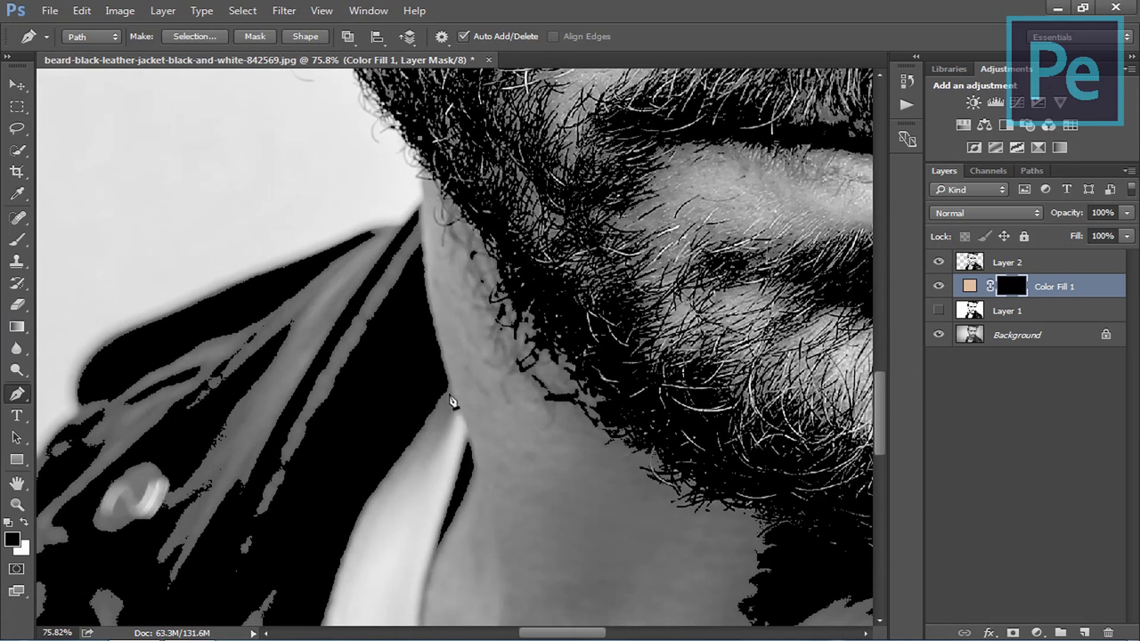
drag(448, 388, 486, 469)
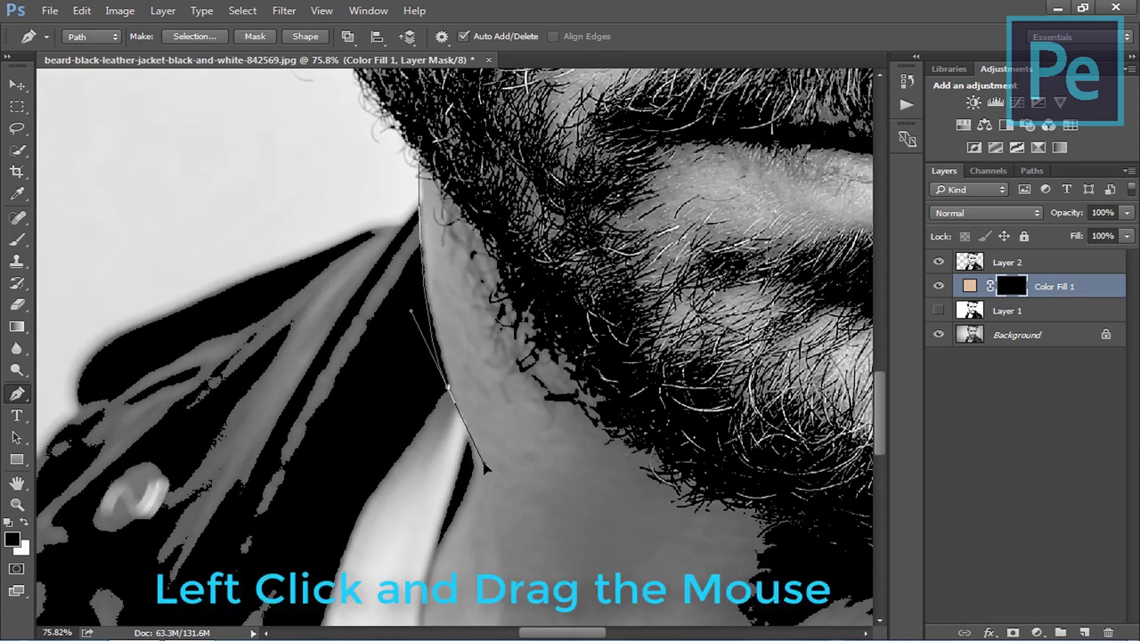
drag(438, 421, 460, 208)
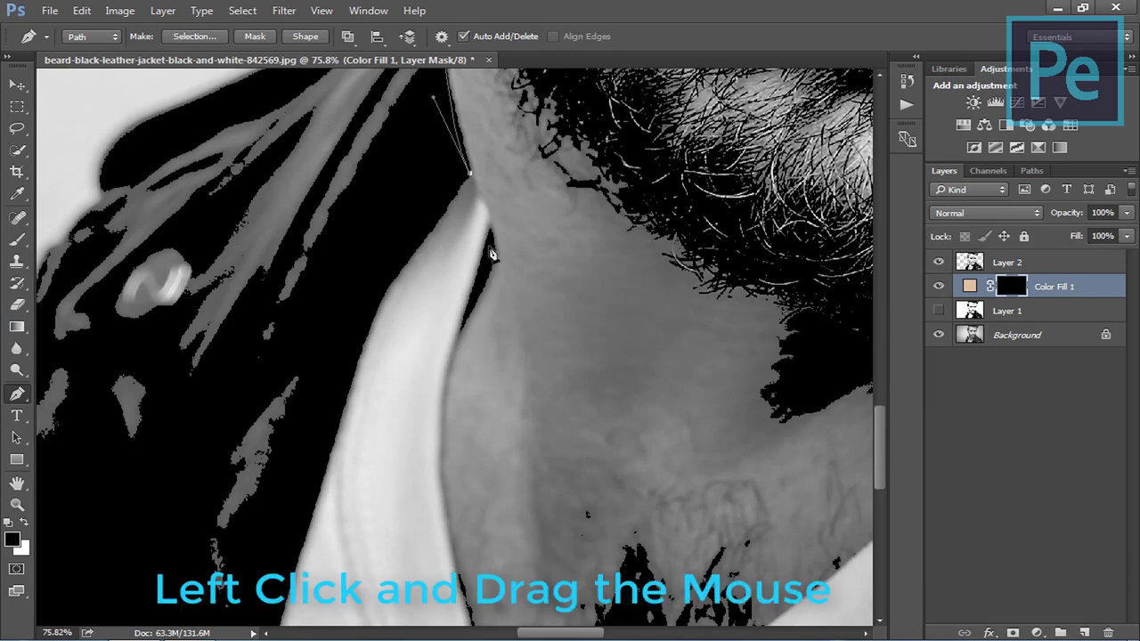
drag(489, 246, 491, 300)
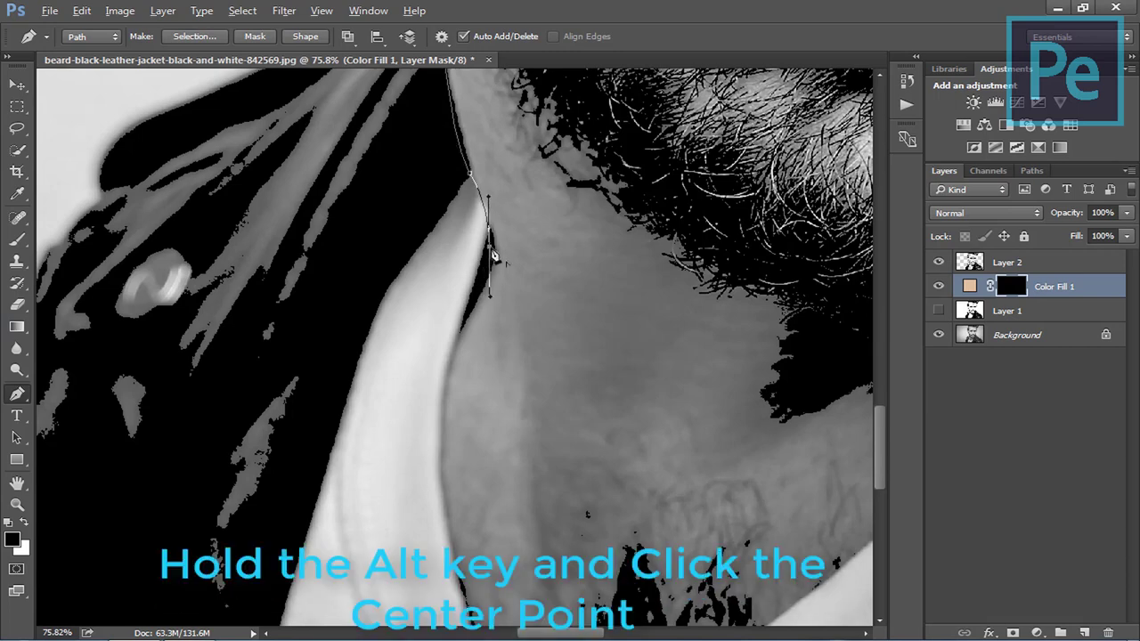
drag(508, 312, 553, 200)
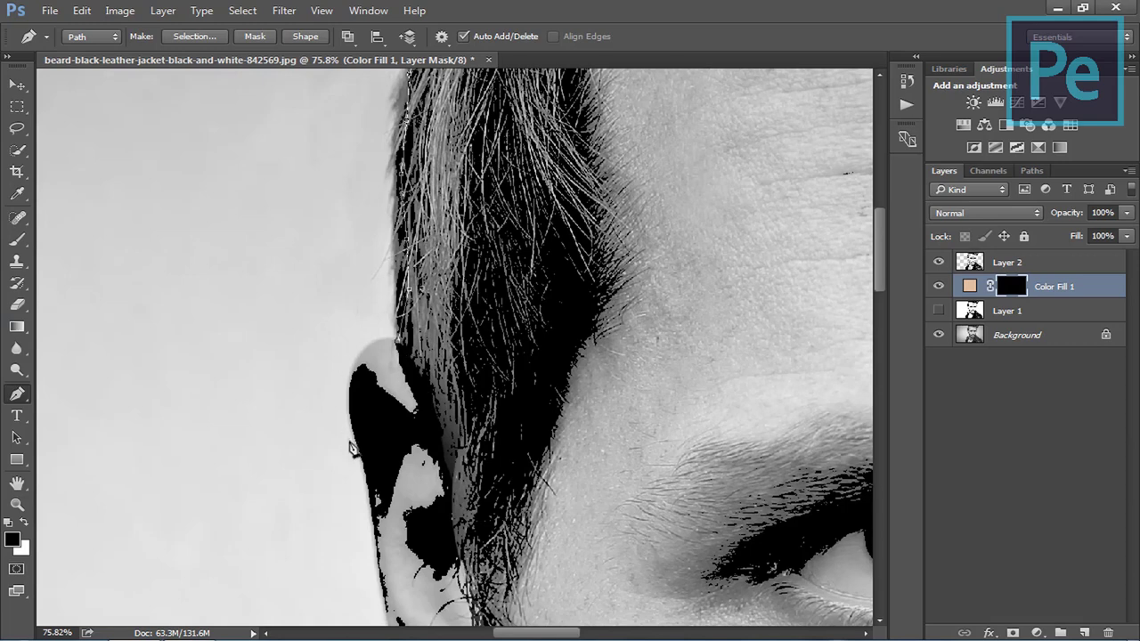
Continue the path around the ear's outer edge and beard, closing it at the start point
click(352, 448)
drag(367, 343, 330, 326)
scroll(356, 356, down, 3)
click(385, 380)
click(403, 459)
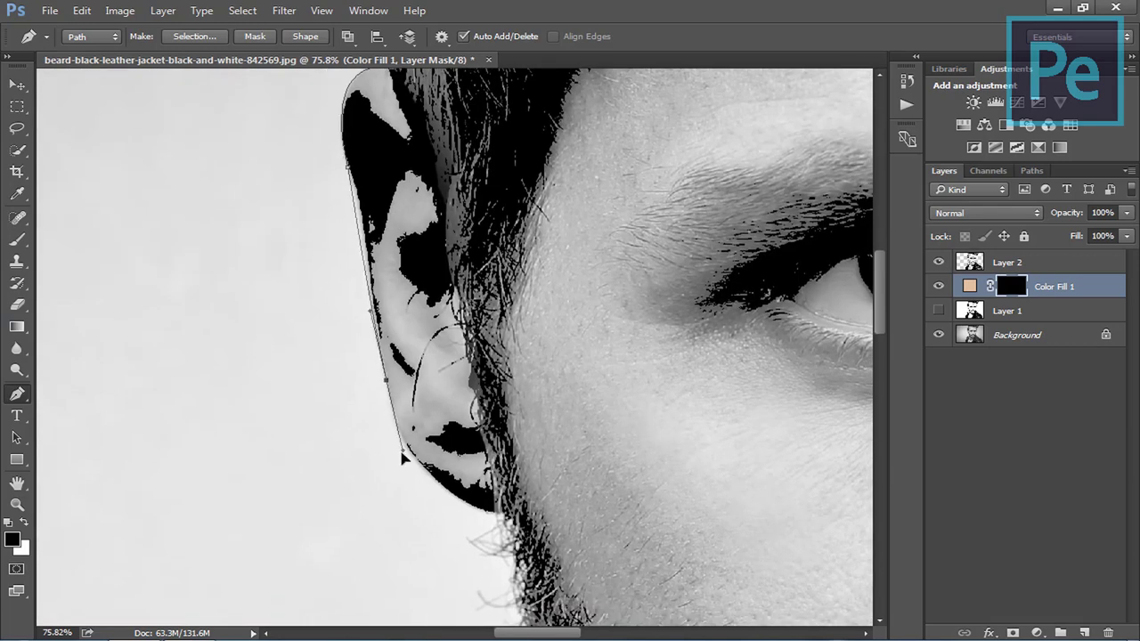
drag(403, 459, 393, 391)
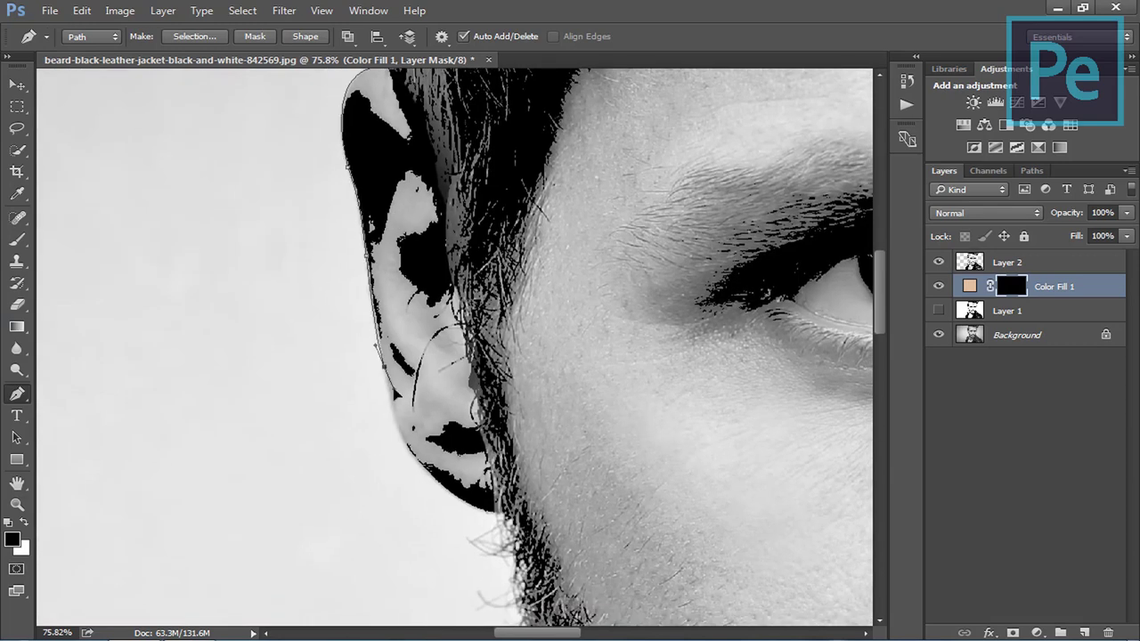
scroll(502, 358, down, 2)
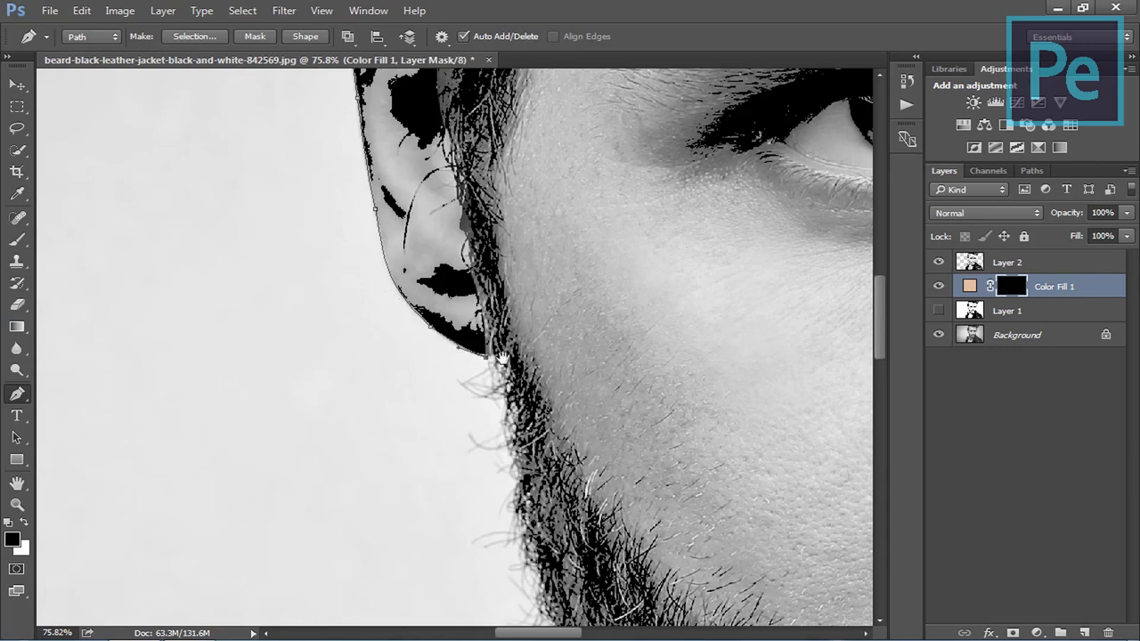
drag(501, 358, 424, 159)
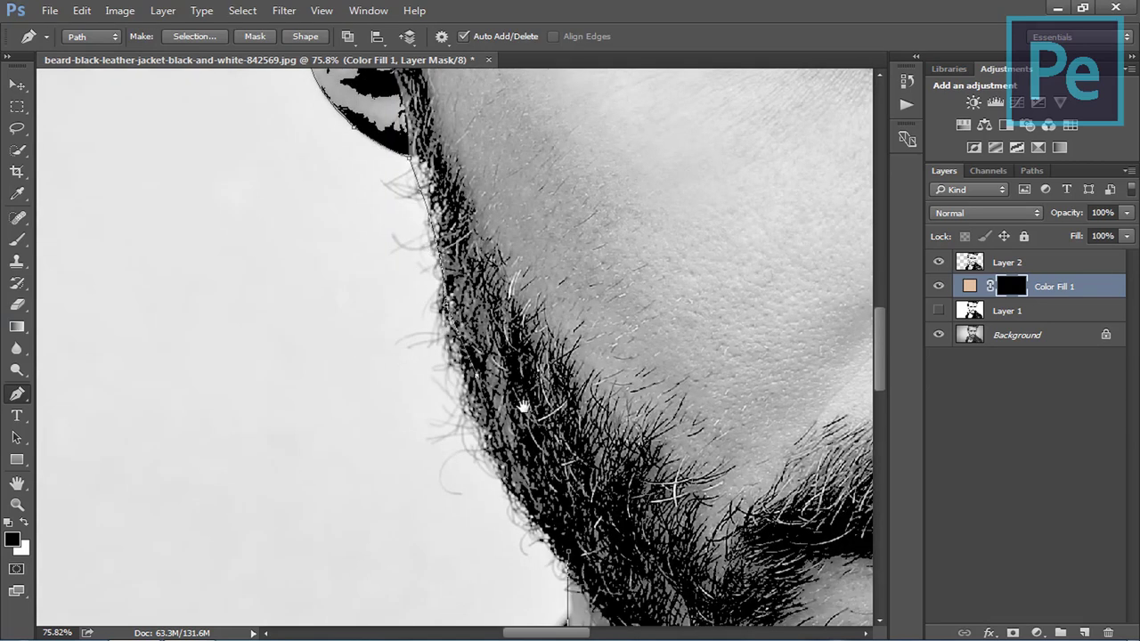
drag(523, 405, 426, 210)
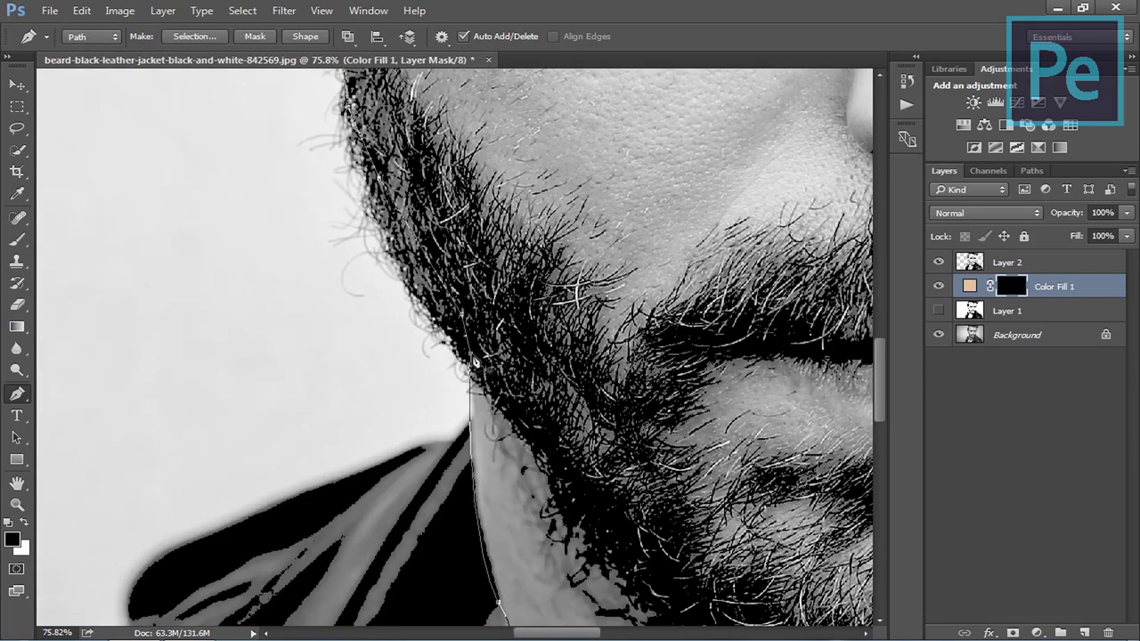
click(476, 362)
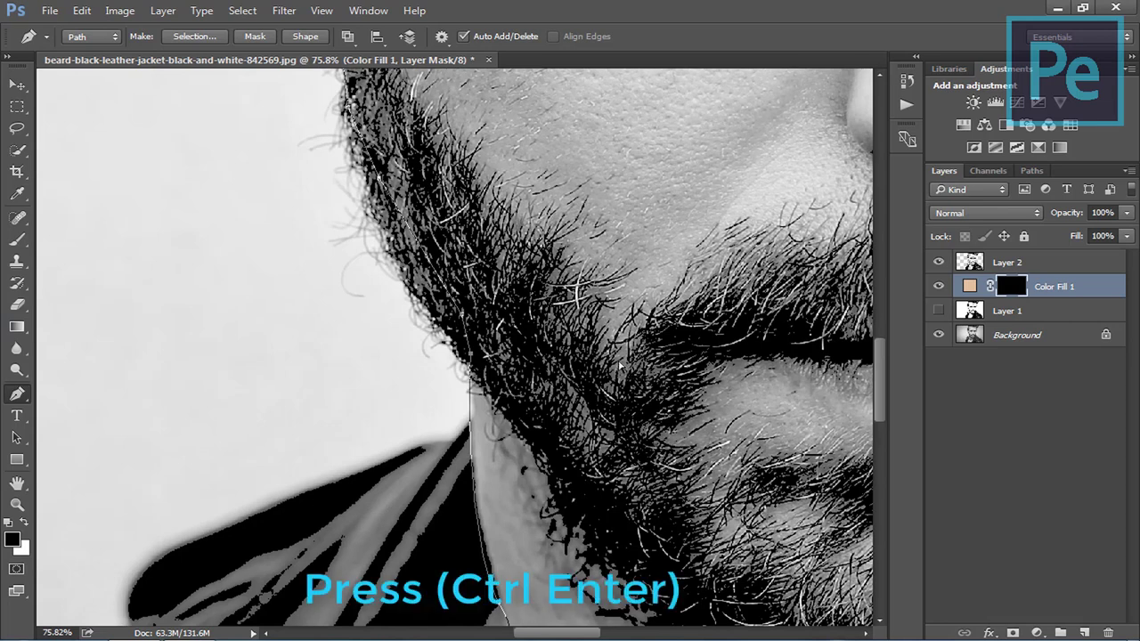
Turn the face path into a selection, fill Color Fill 1's mask white inside it, and deselect
key(ctrl+Return)
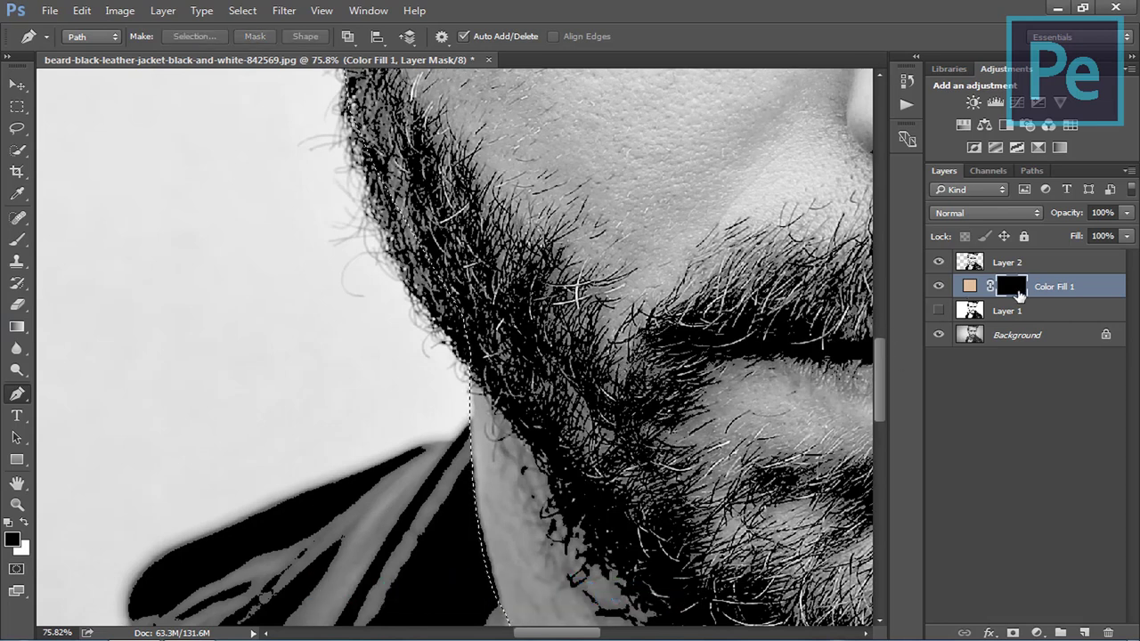
click(25, 525)
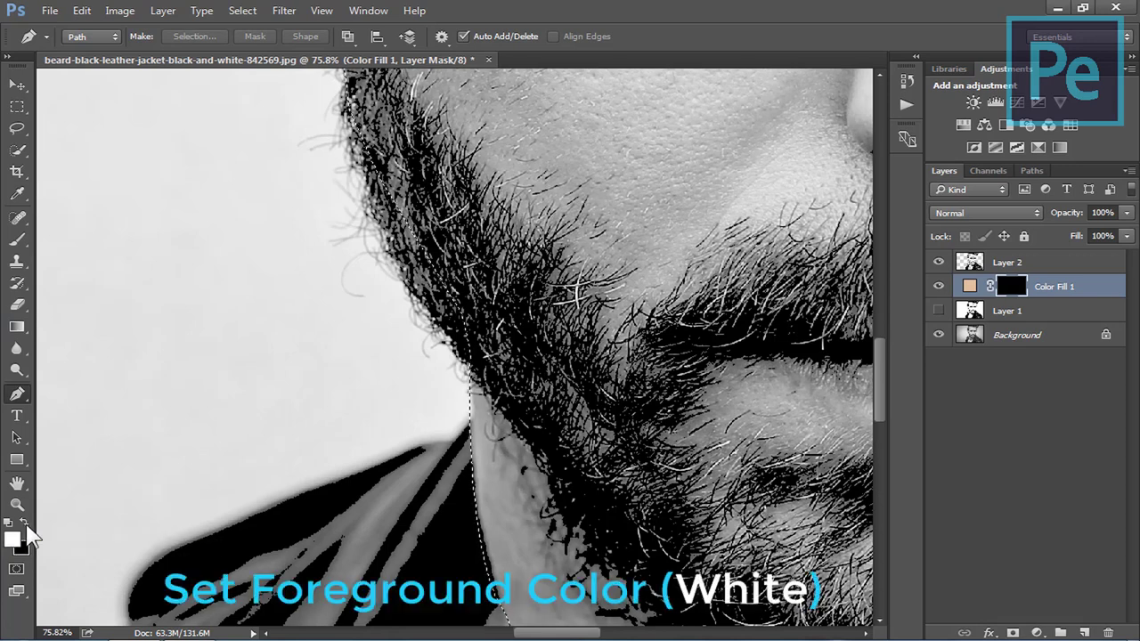
key(alt+Delete)
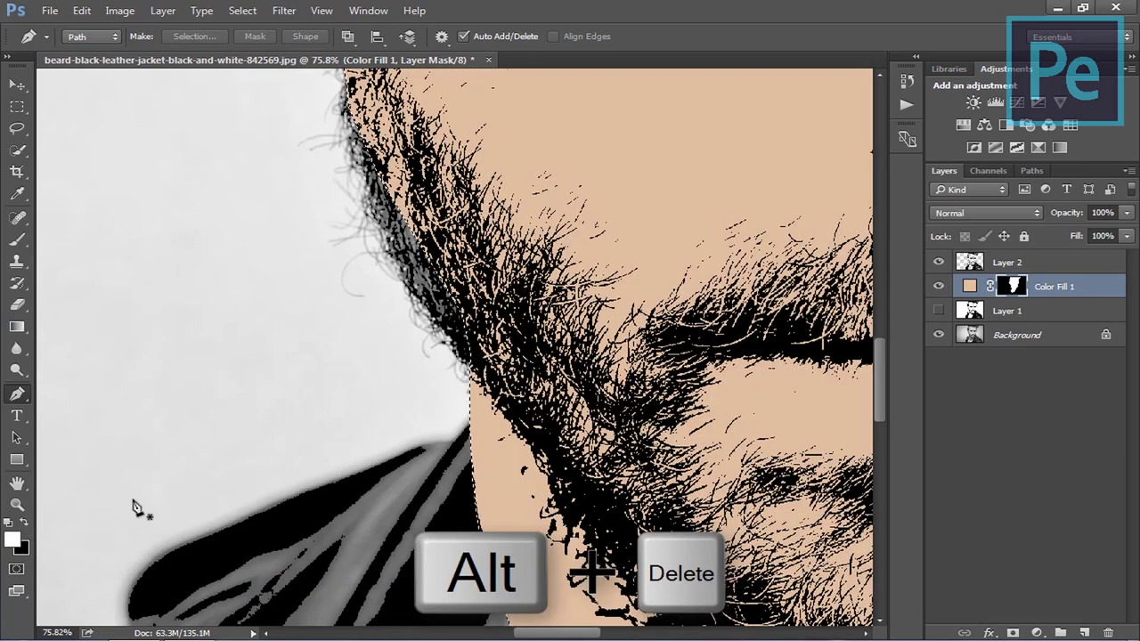
key(ctrl+d)
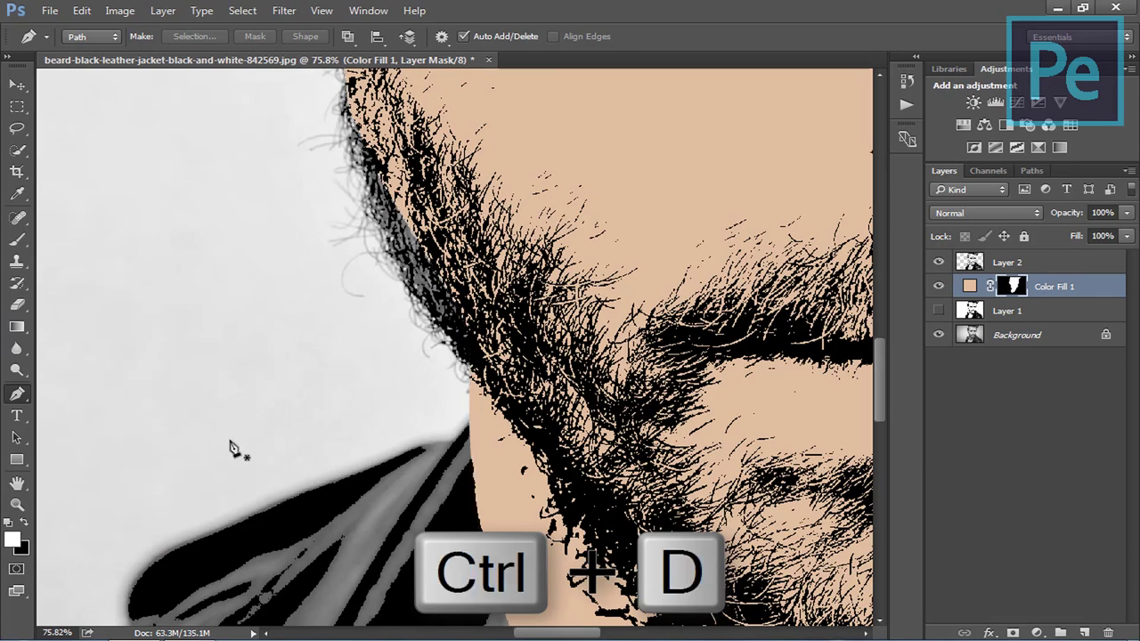
click(17, 239)
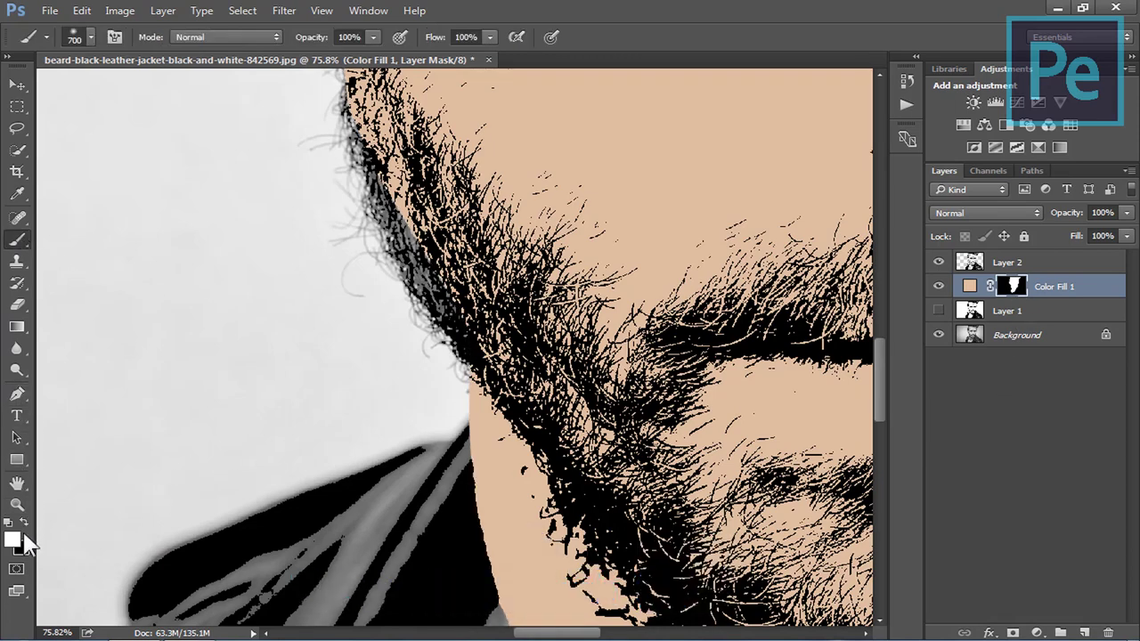
With a smaller brush, paint white on the mask to reveal peach fill along the beard and hair edge
key(bracketleft)
key(bracketleft)
key(bracketleft)
key(bracketleft)
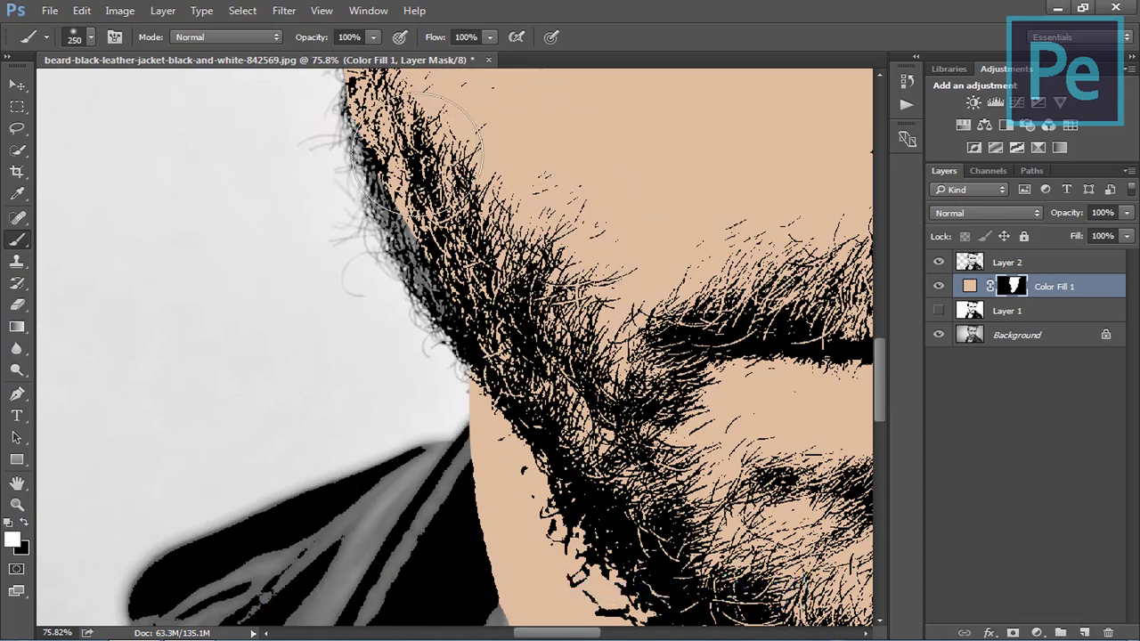
drag(485, 281, 515, 216)
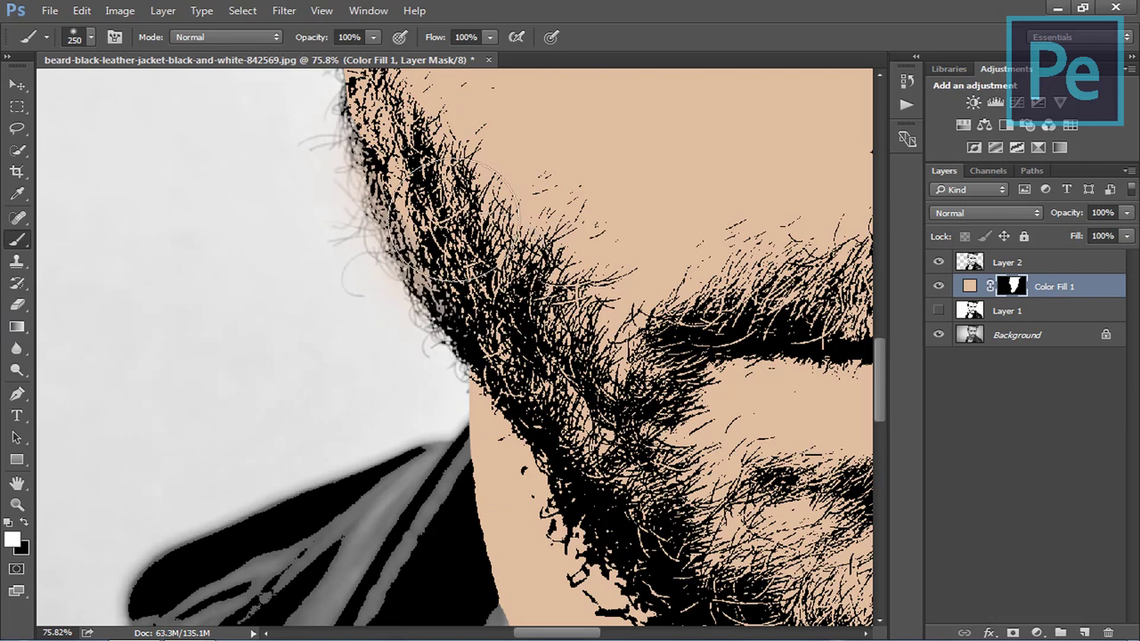
scroll(514, 216, up, 3)
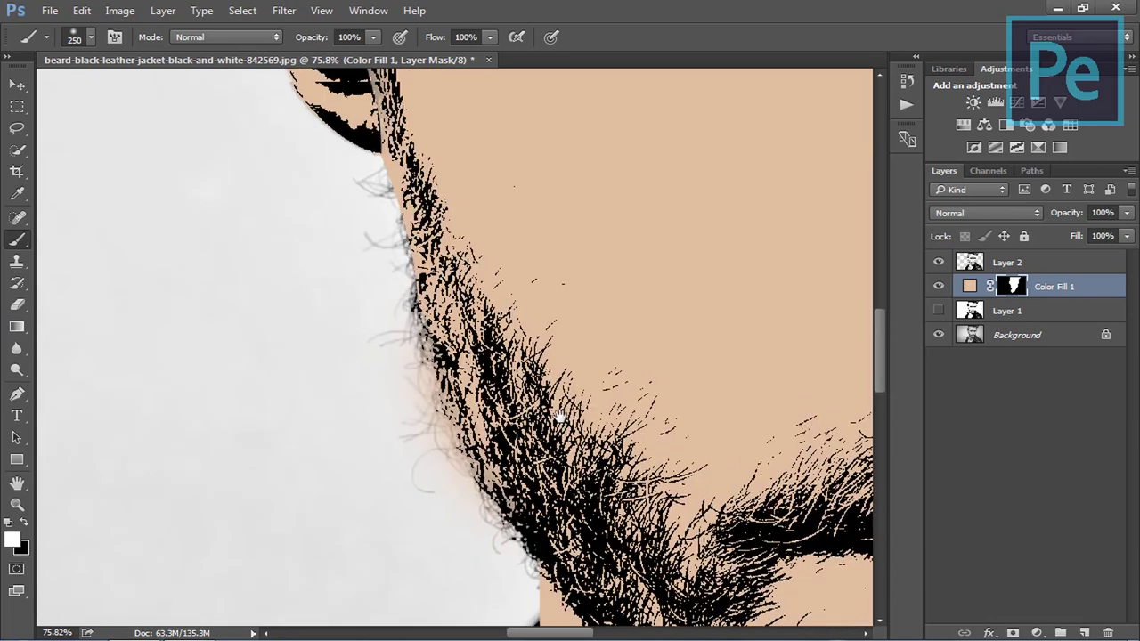
scroll(508, 249, up, 2)
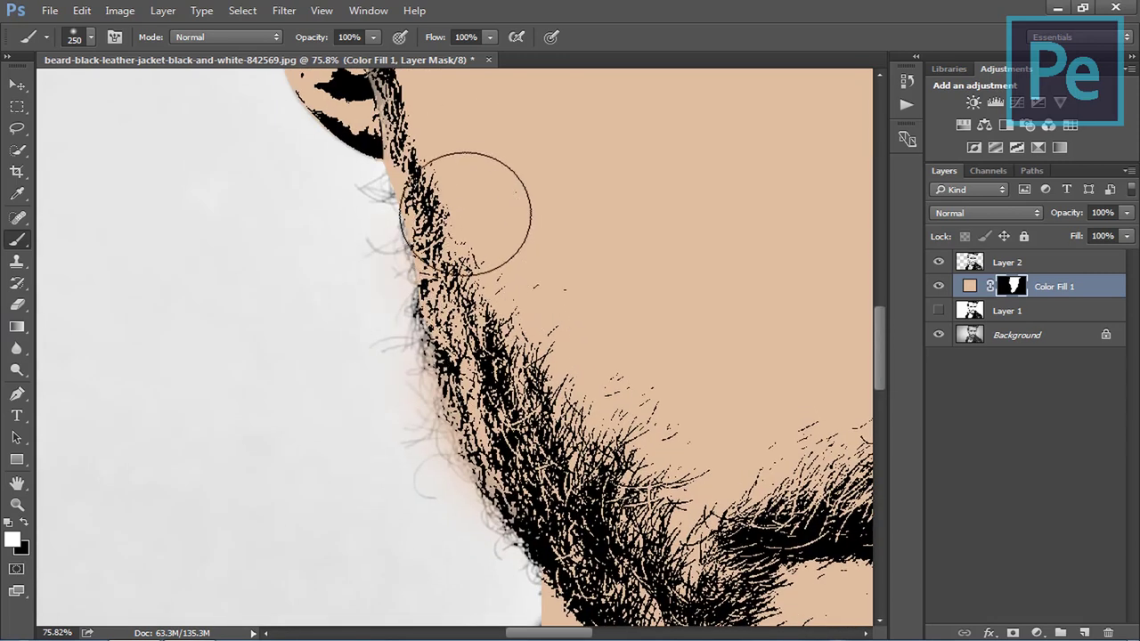
mouse_move(461, 191)
mouse_down()
mouse_move(541, 409)
mouse_move(478, 223)
mouse_move(543, 573)
mouse_up()
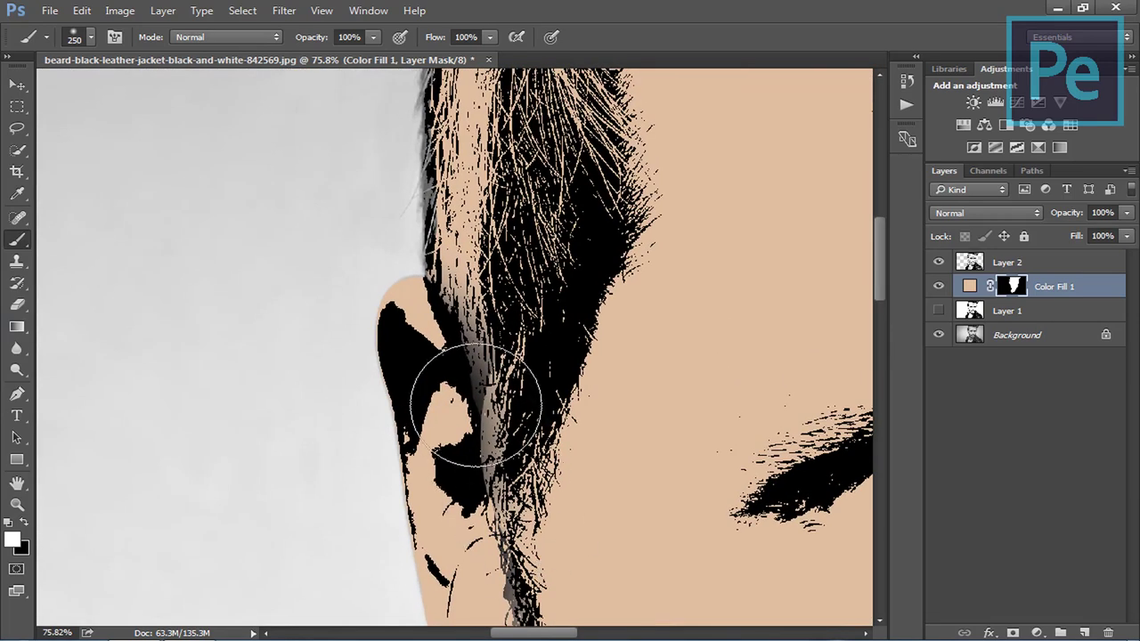
mouse_move(509, 222)
mouse_down()
mouse_move(501, 439)
mouse_move(472, 288)
mouse_move(409, 502)
mouse_up()
drag(436, 303, 550, 213)
Paint black to hide fill around the top-left hair, then white into the hair bun area, and zoom out
key(x)
key(bracketleft)
key(bracketleft)
key(bracketleft)
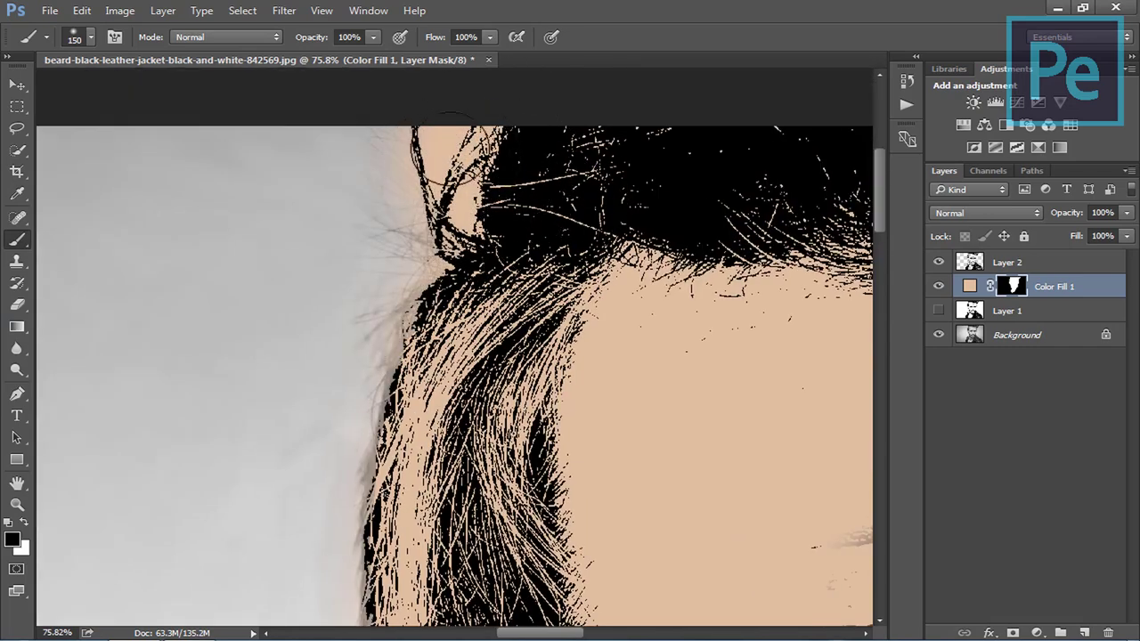
mouse_move(432, 142)
mouse_down()
mouse_move(467, 203)
mouse_move(489, 142)
mouse_up()
key(x)
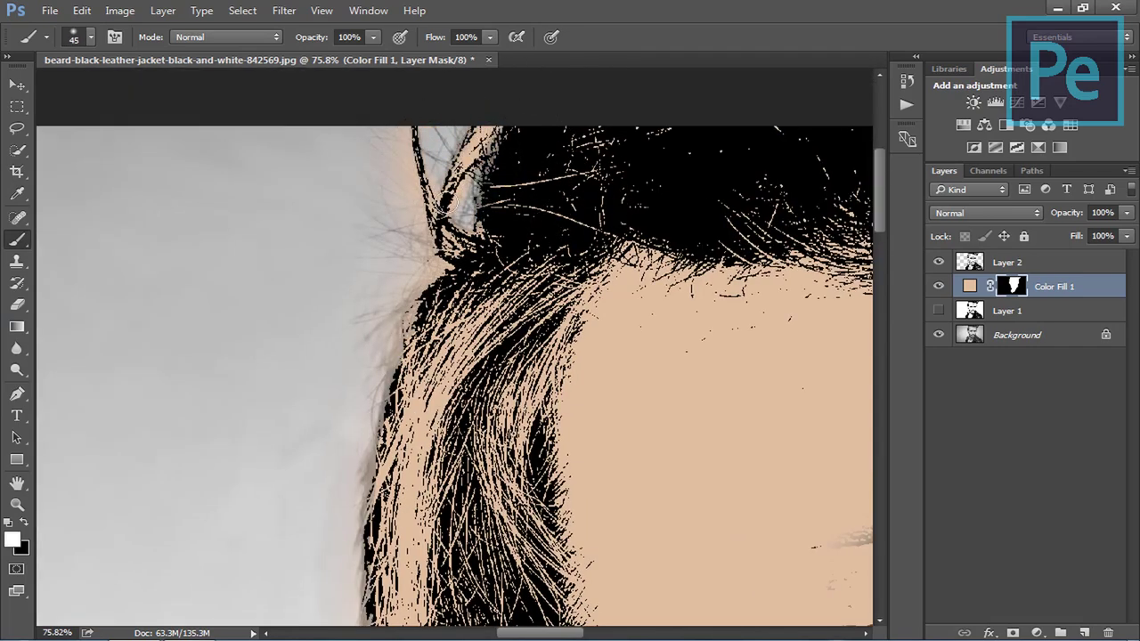
drag(499, 214, 89, 276)
drag(587, 231, 537, 349)
scroll(499, 240, down, 3)
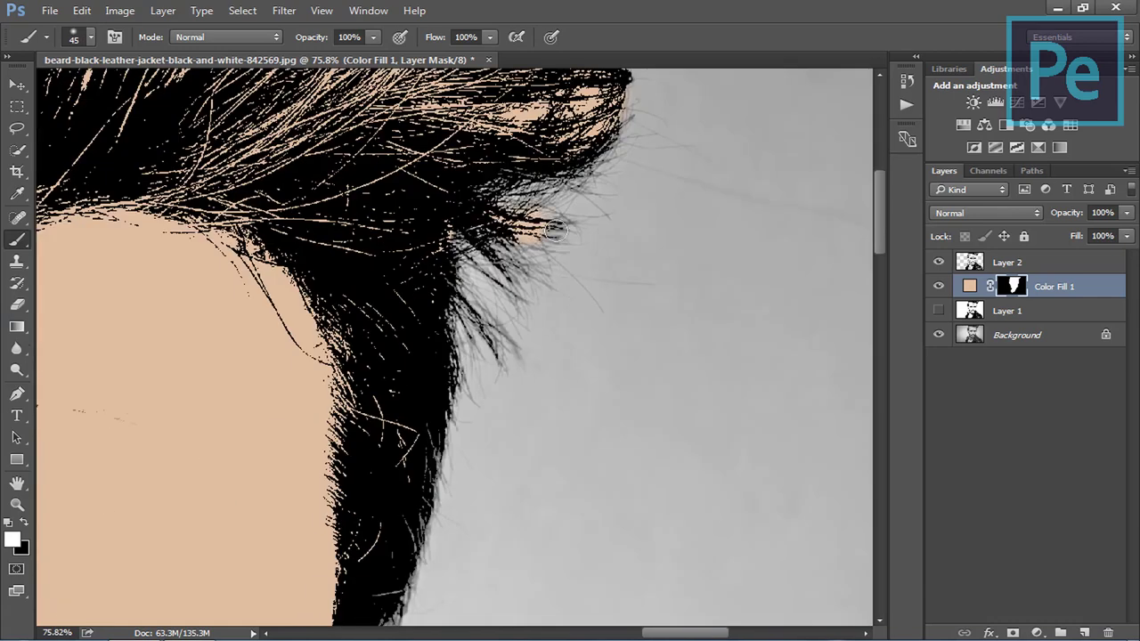
scroll(346, 191, down, 3)
scroll(343, 169, down, 3)
scroll(337, 141, down, 3)
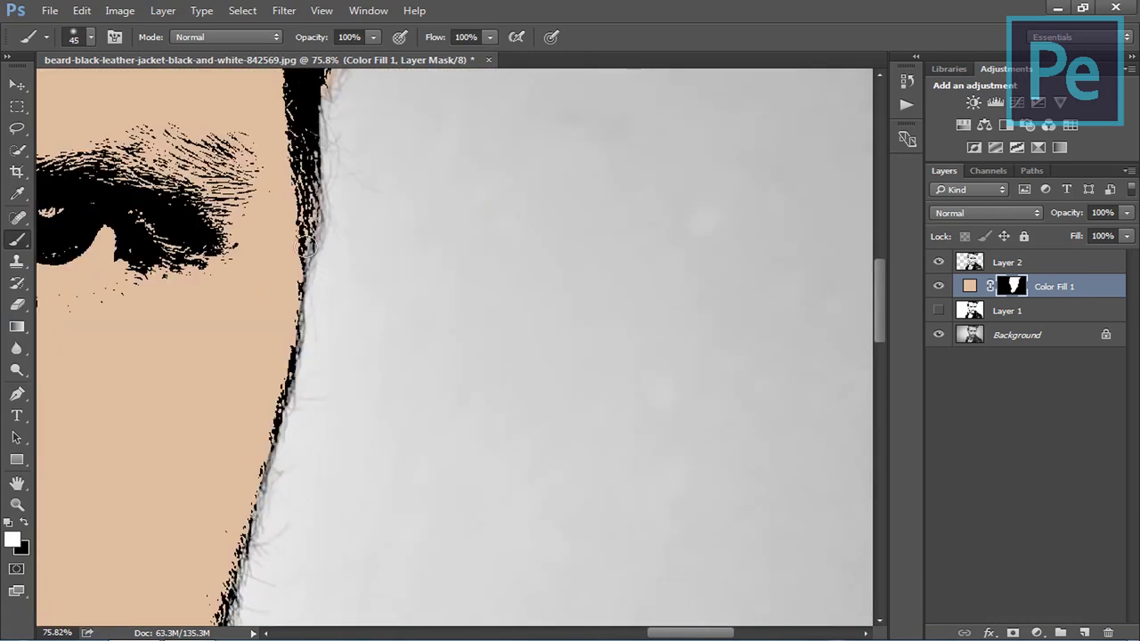
scroll(348, 196, down, 3)
scroll(351, 224, down, 3)
scroll(313, 234, down, 3)
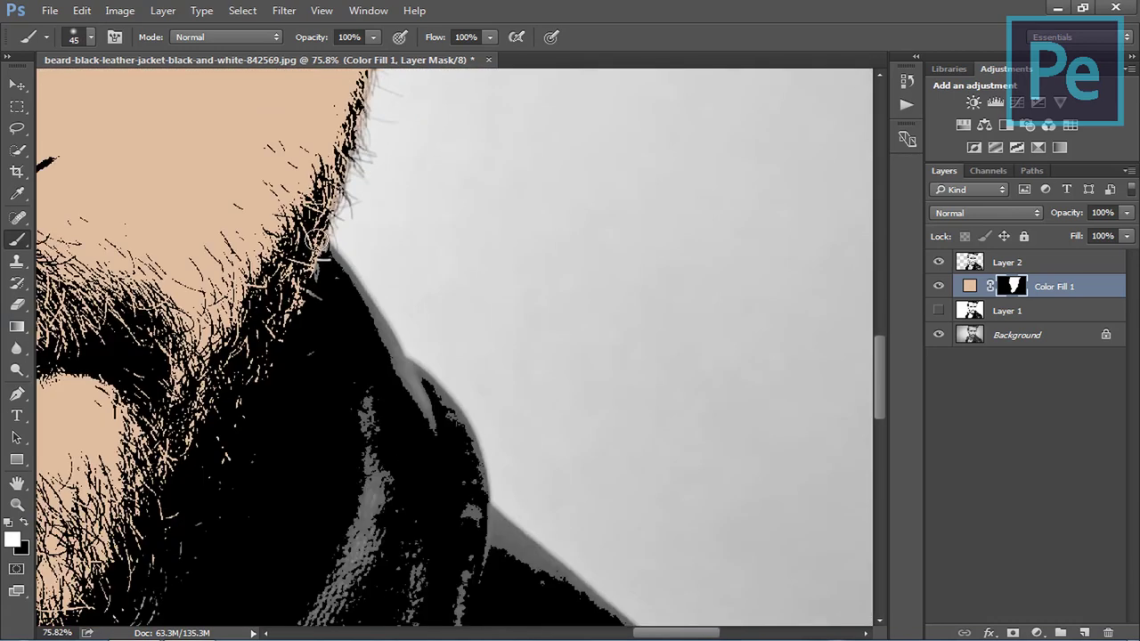
scroll(313, 233, down, 3)
key(ctrl+minus)
key(ctrl+minus)
key(ctrl+minus)
key(ctrl+minus)
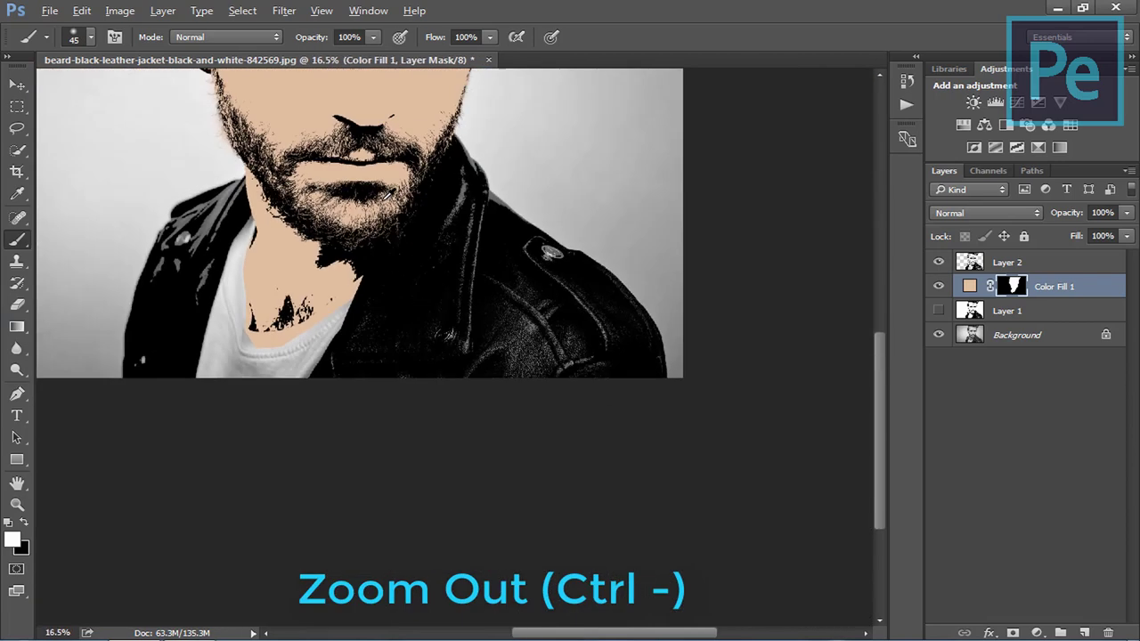
key(ctrl+minus)
Add a dark grey (353535) Solid Color fill layer above Layer 1
key(ctrl+0)
key(ctrl+plus)
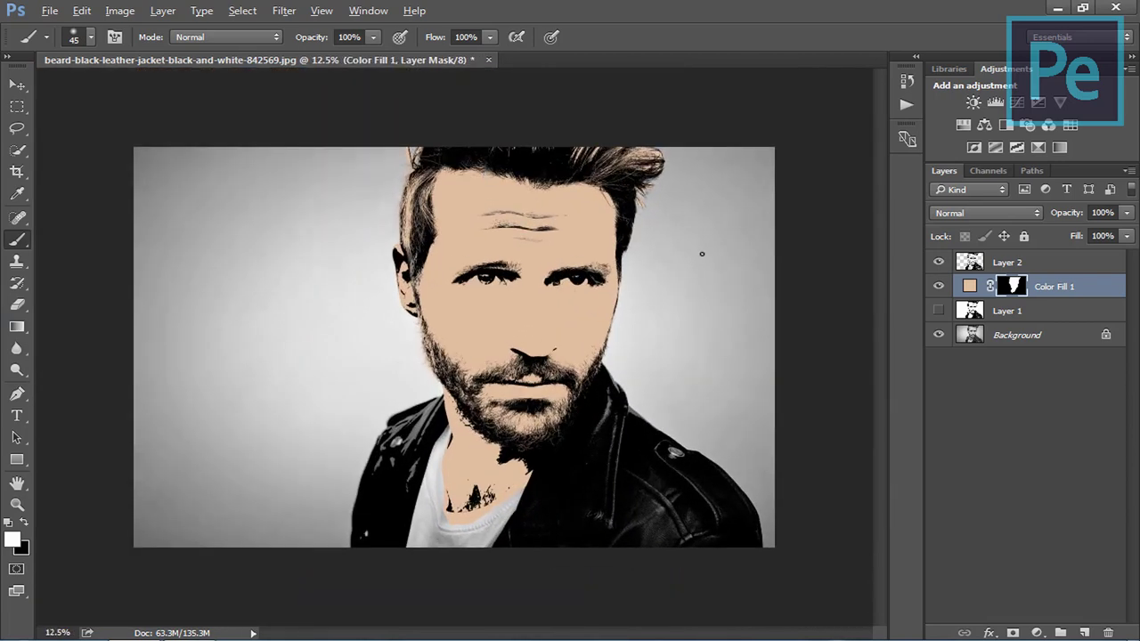
click(988, 313)
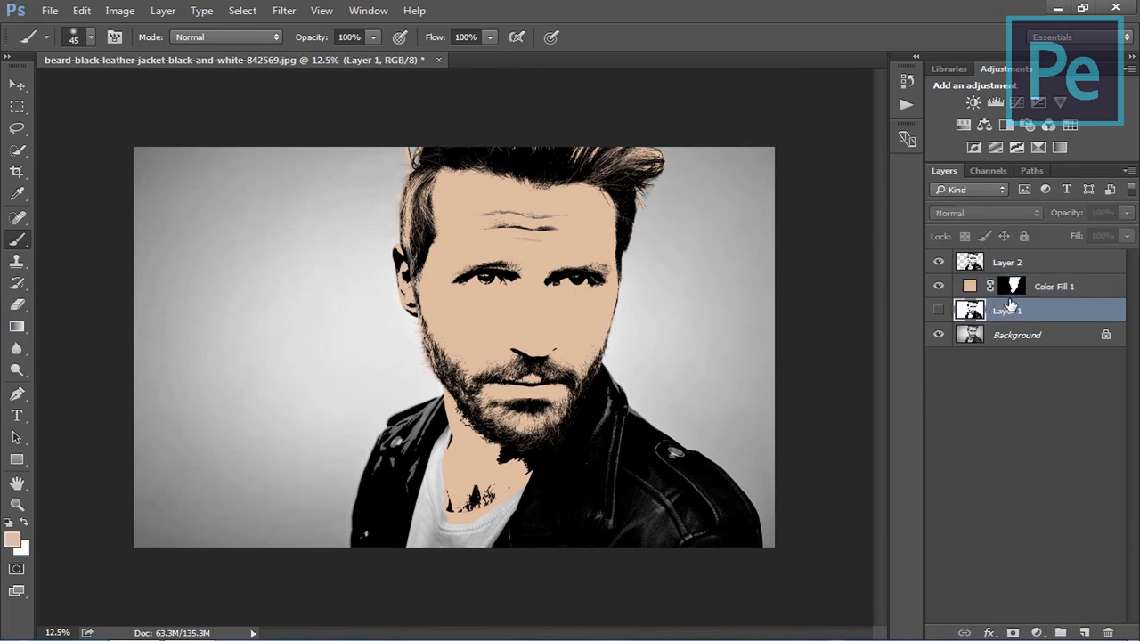
click(1038, 633)
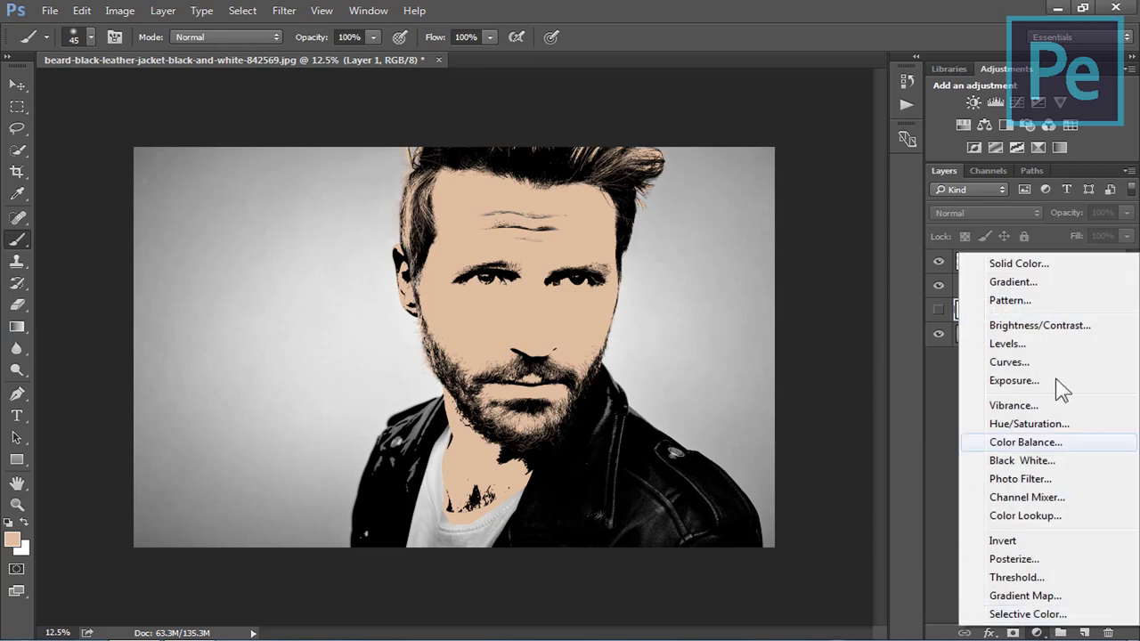
click(1023, 262)
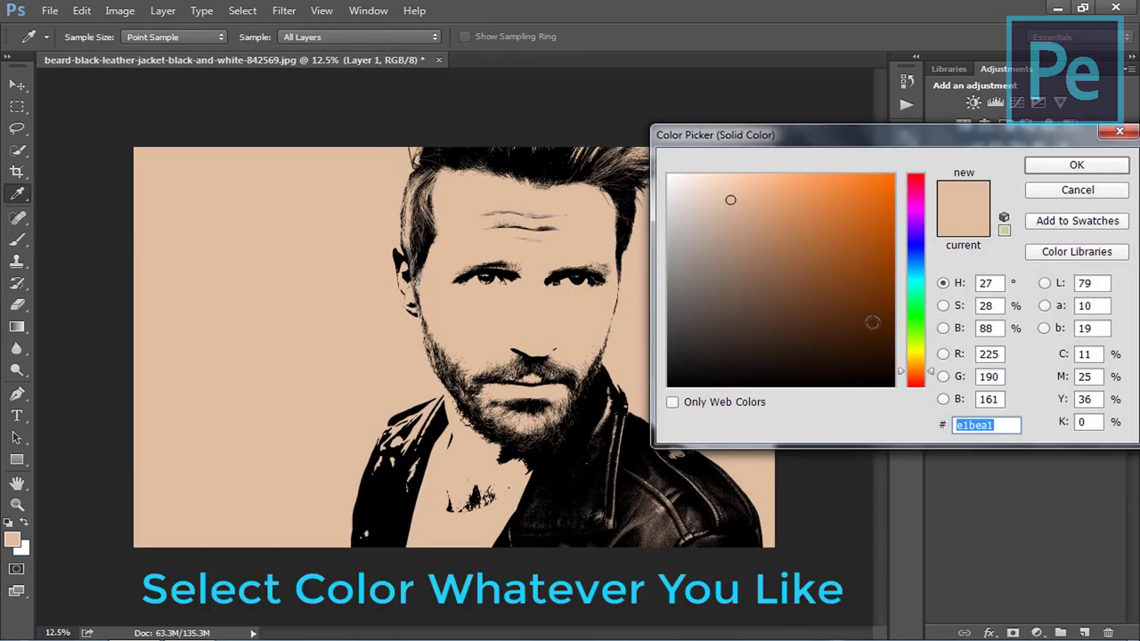
click(800, 285)
drag(799, 286, 732, 335)
click(916, 201)
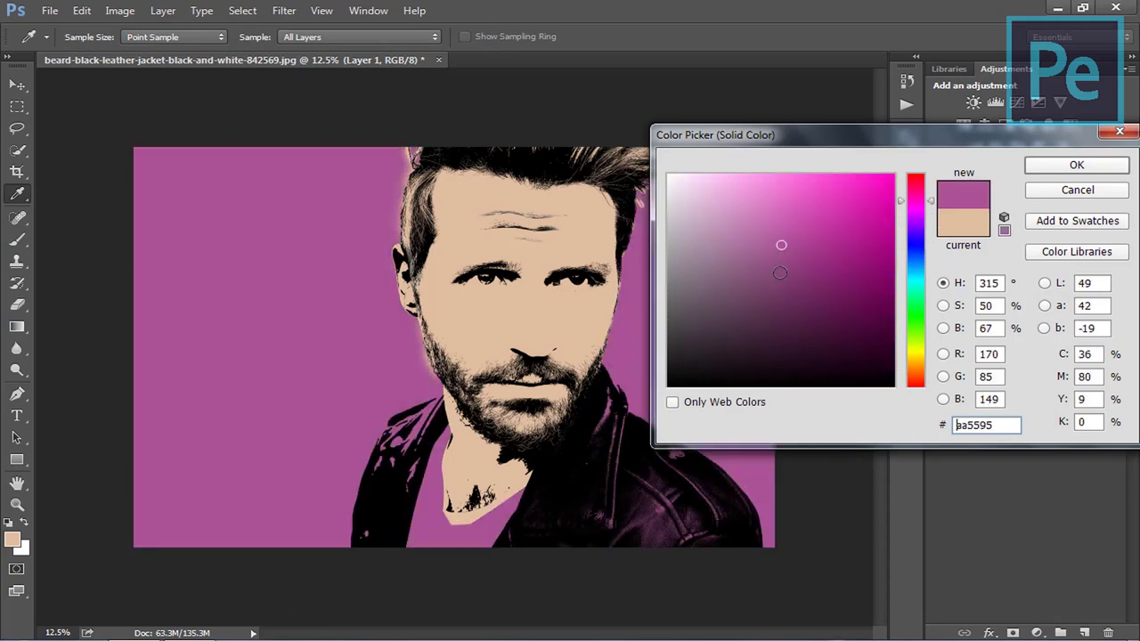
mouse_move(781, 241)
mouse_down()
mouse_move(740, 258)
mouse_move(748, 292)
mouse_move(668, 342)
mouse_up()
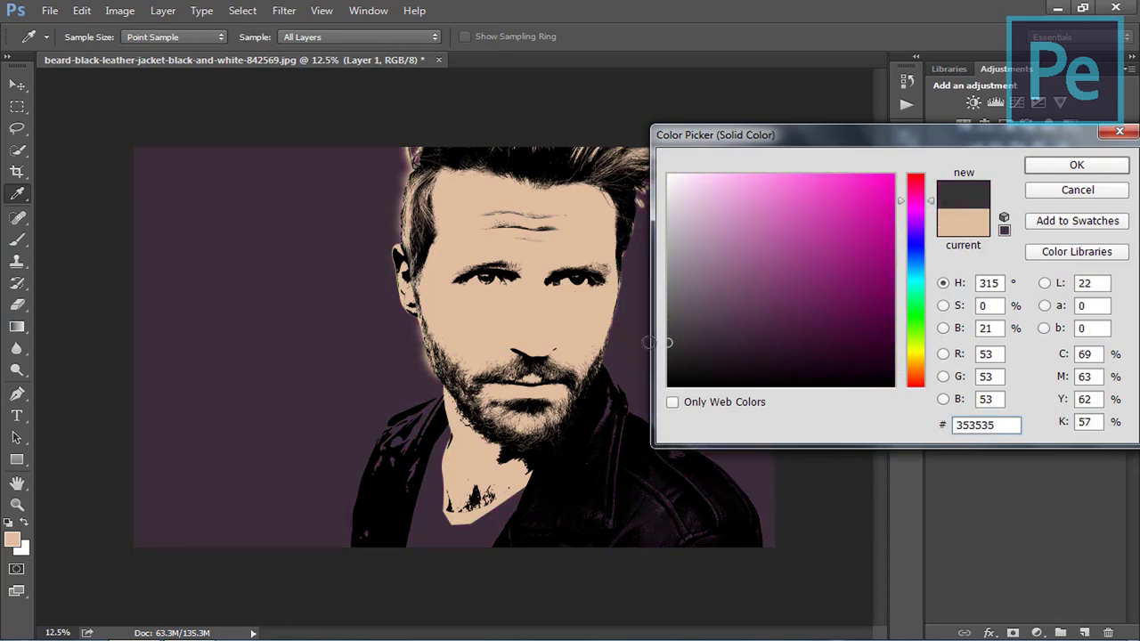
click(1086, 166)
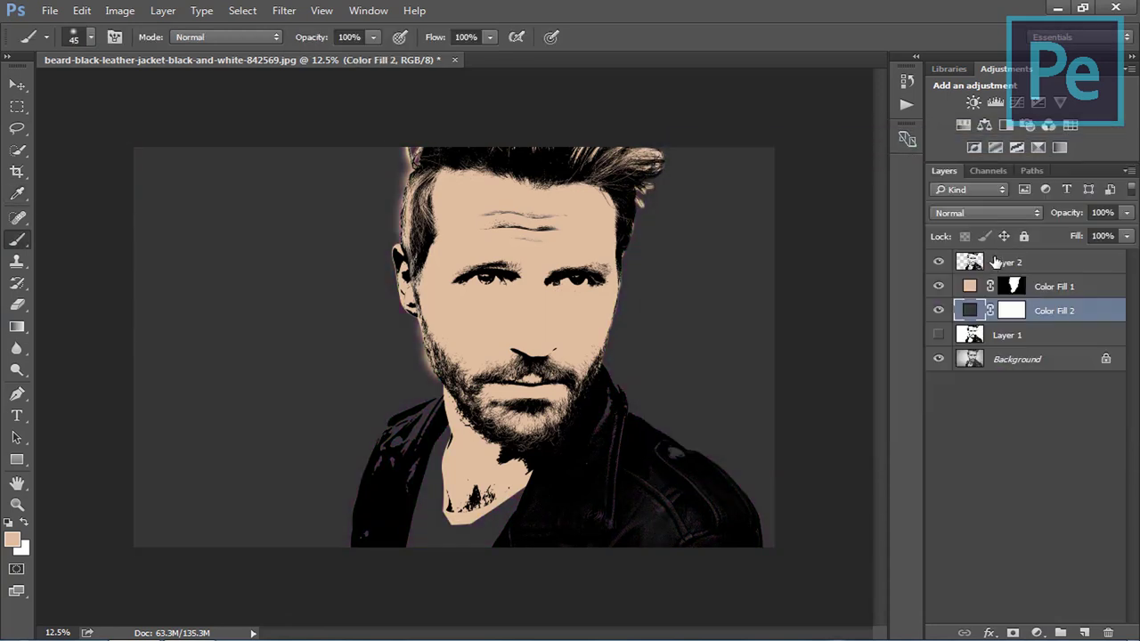
Invert Color Fill 2's mask to black so the dark grey fill is hidden
click(1012, 312)
key(ctrl+i)
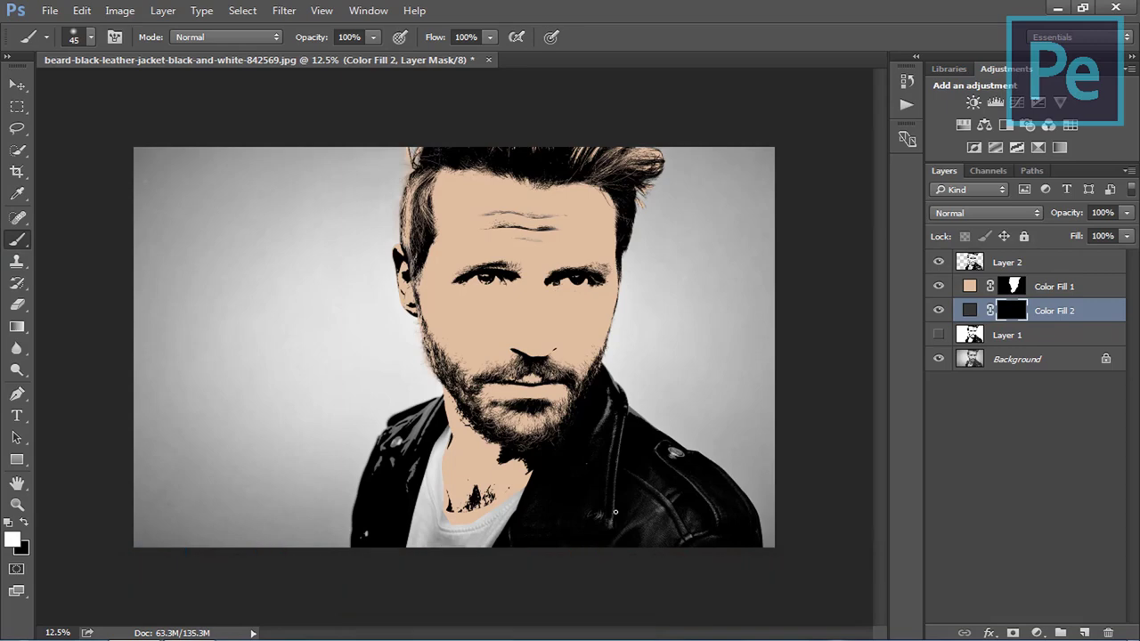
key(ctrl+plus)
key(ctrl+plus)
key(ctrl+plus)
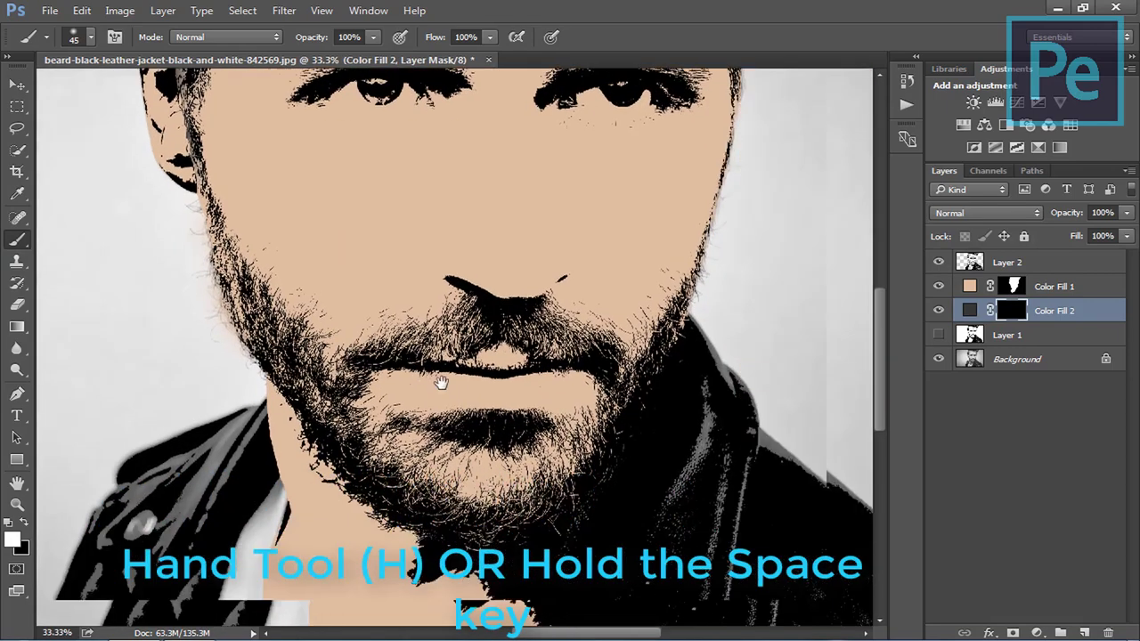
Enlarge the brush to 300 and paint white on Color Fill 2's mask over the jacket below the strap
drag(445, 499, 138, 64)
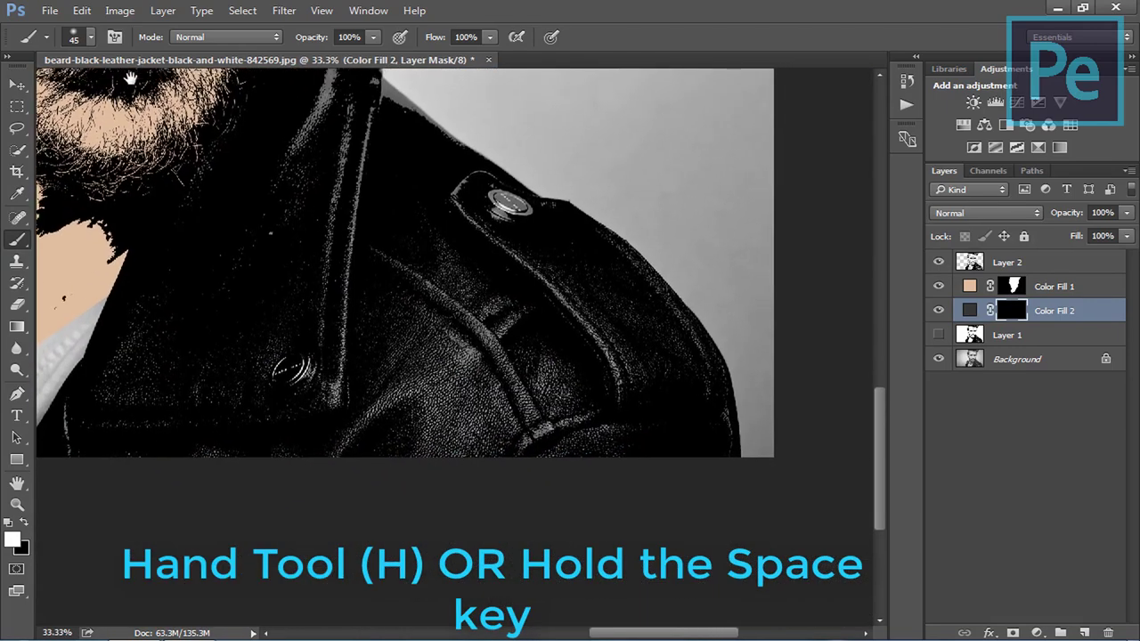
scroll(450, 365, up, 2)
scroll(450, 365, up, 2)
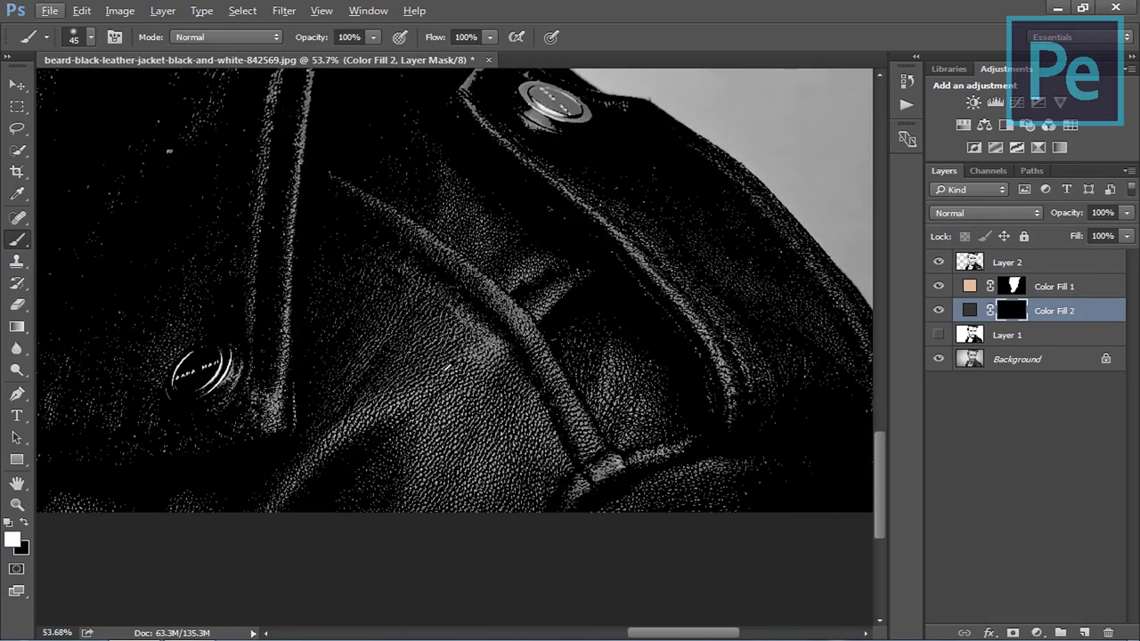
key(bracketright)
key(bracketright)
key(bracketright)
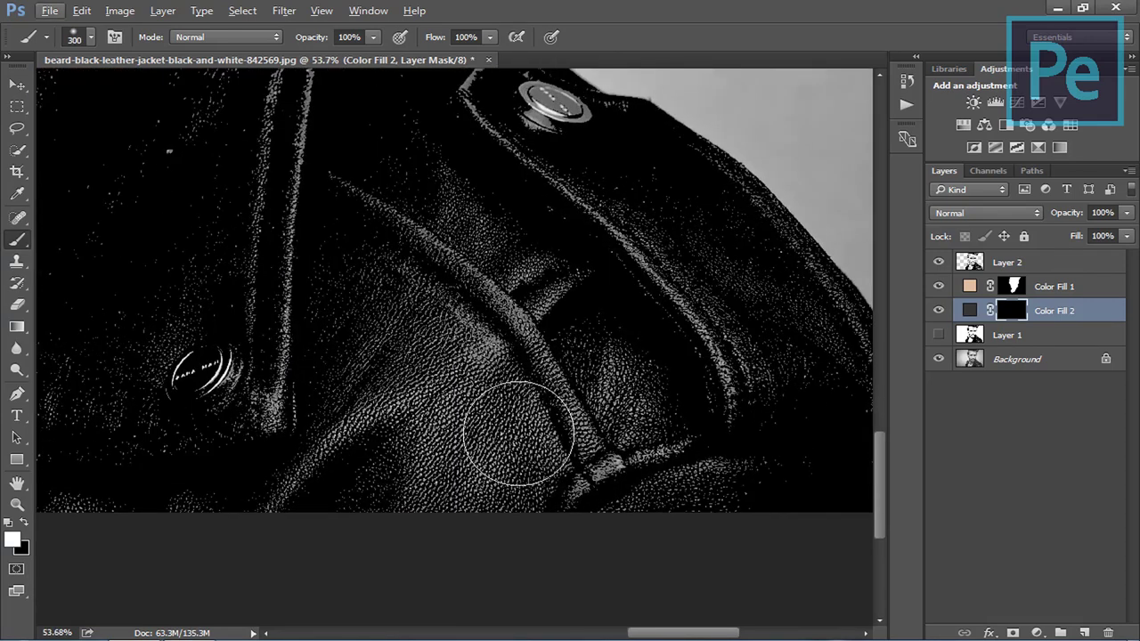
mouse_move(509, 415)
mouse_down()
mouse_move(405, 477)
mouse_move(603, 362)
mouse_up()
scroll(603, 361, right, 3)
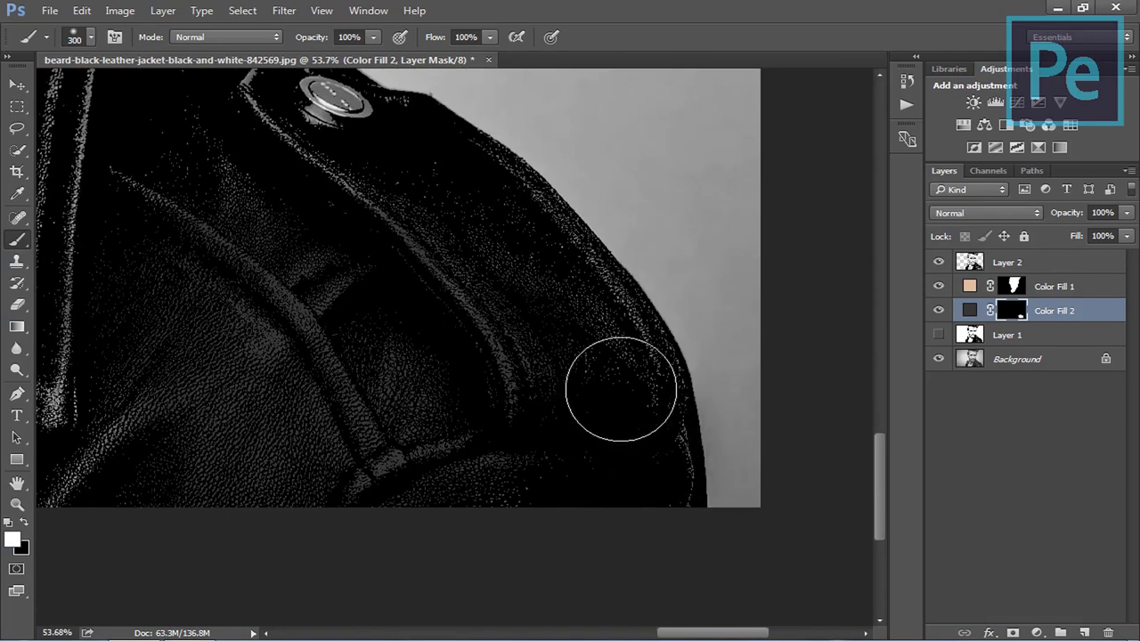
scroll(618, 386, up, 5)
scroll(619, 387, left, 5)
key(x)
scroll(623, 391, down, 2)
scroll(568, 356, right, 3)
scroll(567, 356, up, 4)
scroll(550, 356, left, 4)
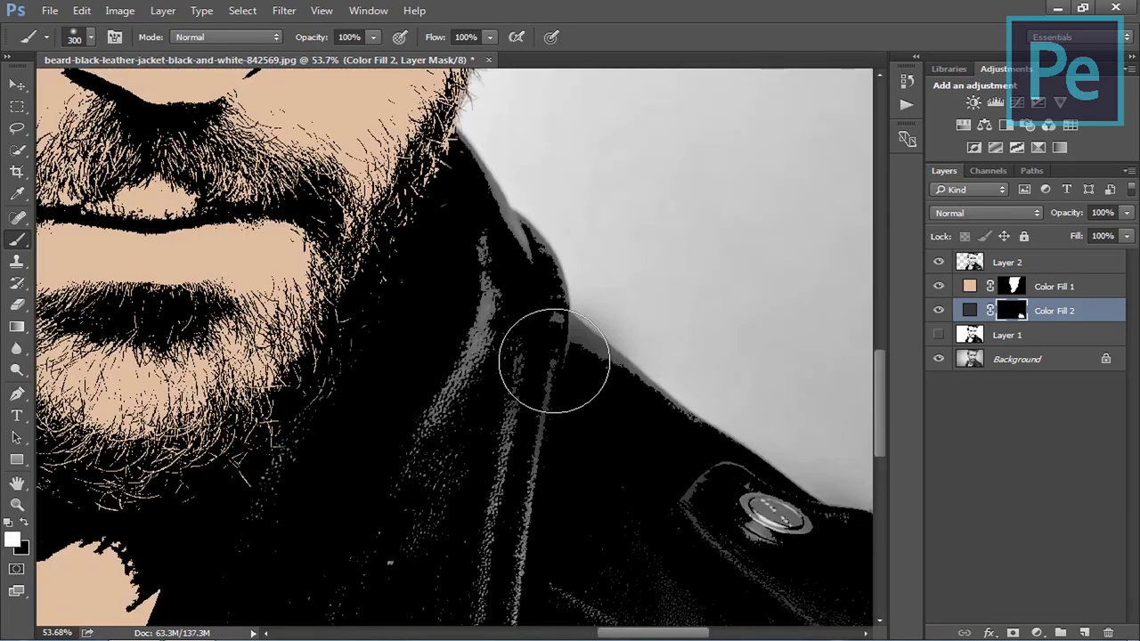
scroll(525, 392, down, 5)
key(x)
scroll(623, 326, up, 5)
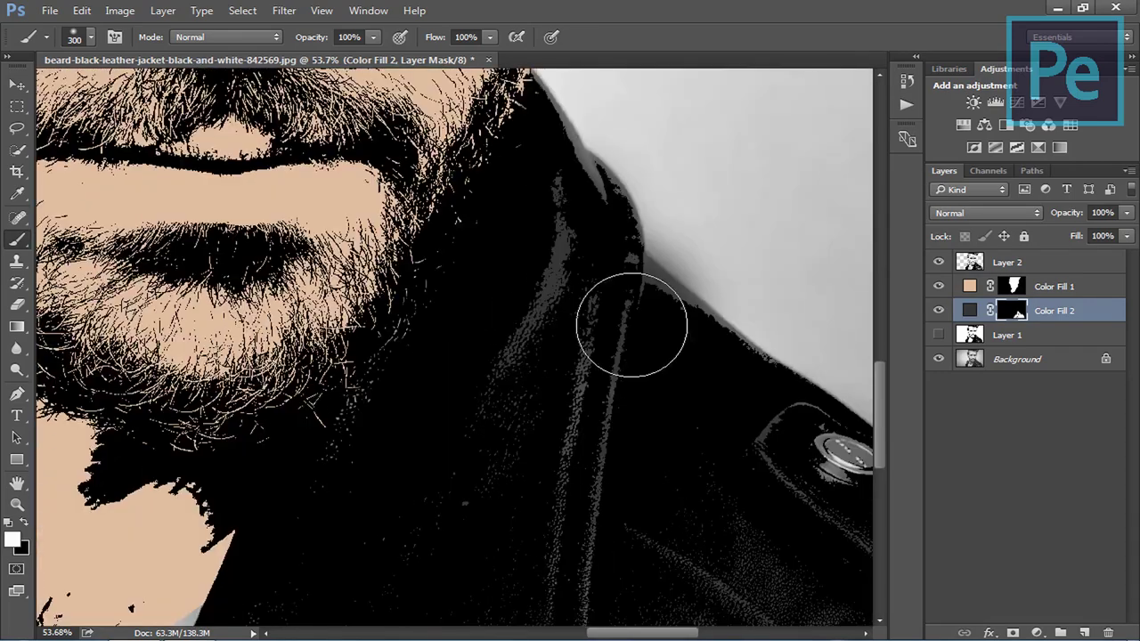
scroll(502, 362, left, 5)
Paint dark fill over the collar and jacket with a smaller brush, touching up the collar edge in black
mouse_move(501, 362)
mouse_down()
mouse_move(501, 216)
mouse_move(445, 471)
mouse_up()
scroll(535, 229, down, 5)
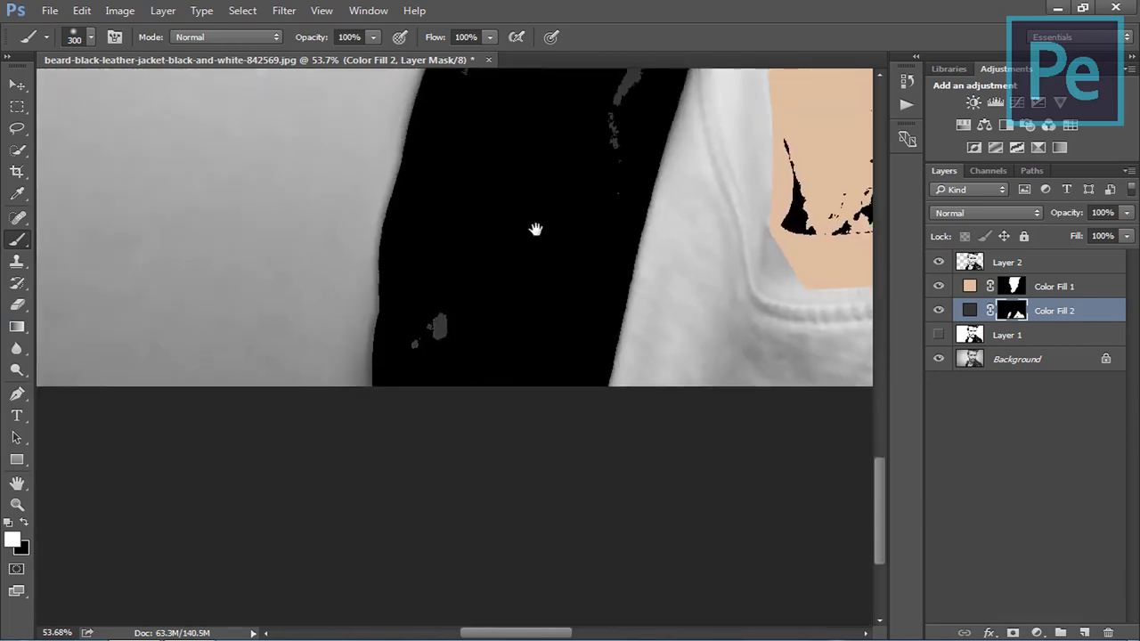
scroll(534, 229, up, 5)
key(bracketleft)
key(bracketleft)
key(bracketleft)
key(bracketleft)
key(bracketleft)
mouse_move(551, 415)
mouse_down()
mouse_move(419, 471)
mouse_move(555, 356)
mouse_move(507, 222)
mouse_up()
key(x)
key(x)
drag(499, 446, 560, 369)
scroll(522, 323, down, 5)
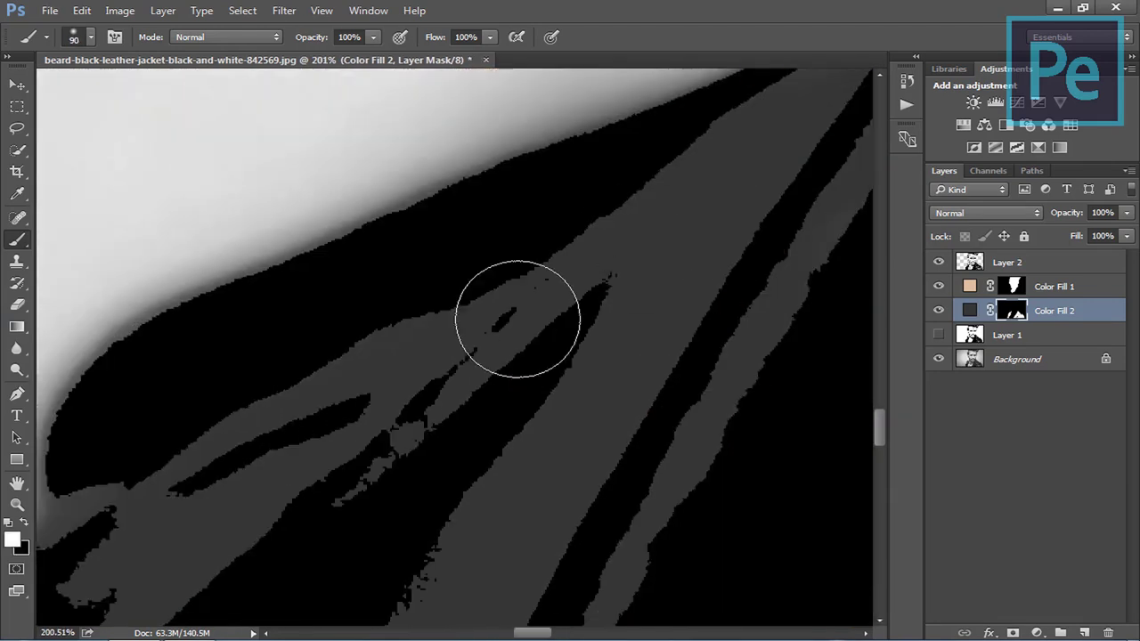
scroll(522, 324, left, 3)
drag(428, 268, 296, 433)
scroll(400, 398, down, 3)
scroll(400, 398, down, 2)
scroll(516, 428, down, 2)
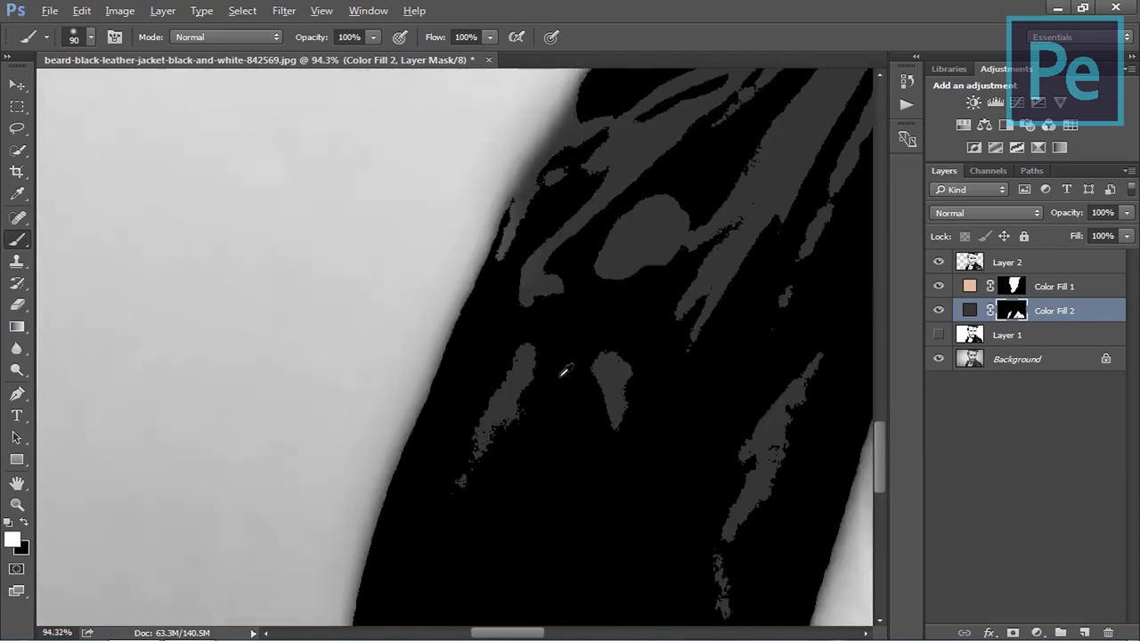
scroll(560, 377, down, 3)
scroll(694, 374, down, 2)
scroll(713, 368, down, 2)
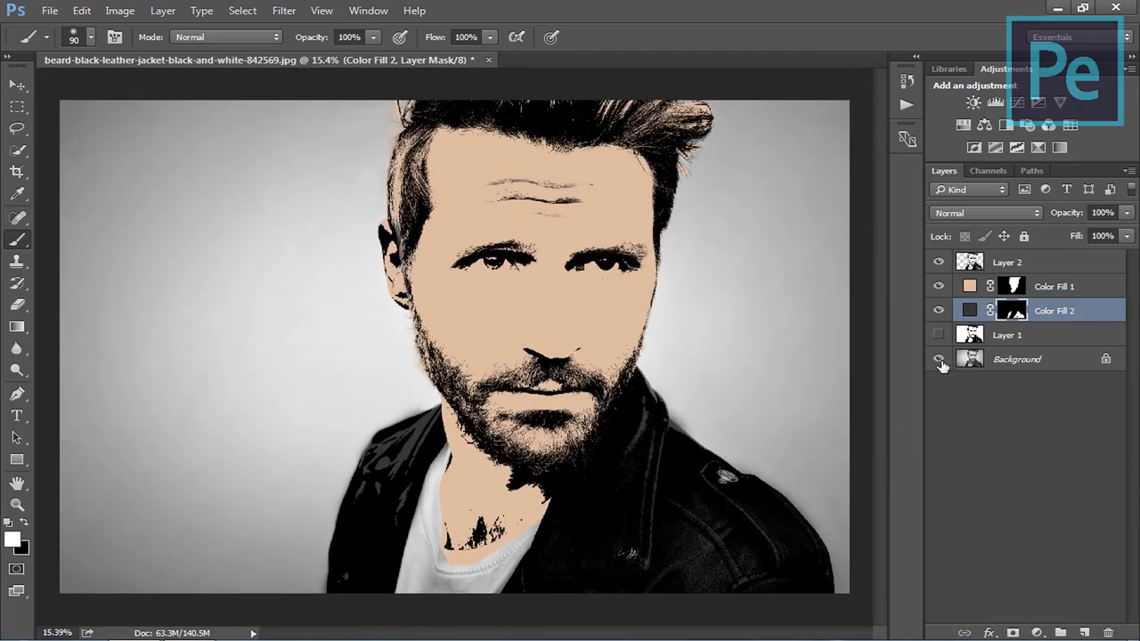
Add a pure white (ffffff) Solid Color fill layer above Layer 1
alt+click(940, 361)
click(1036, 332)
click(1037, 632)
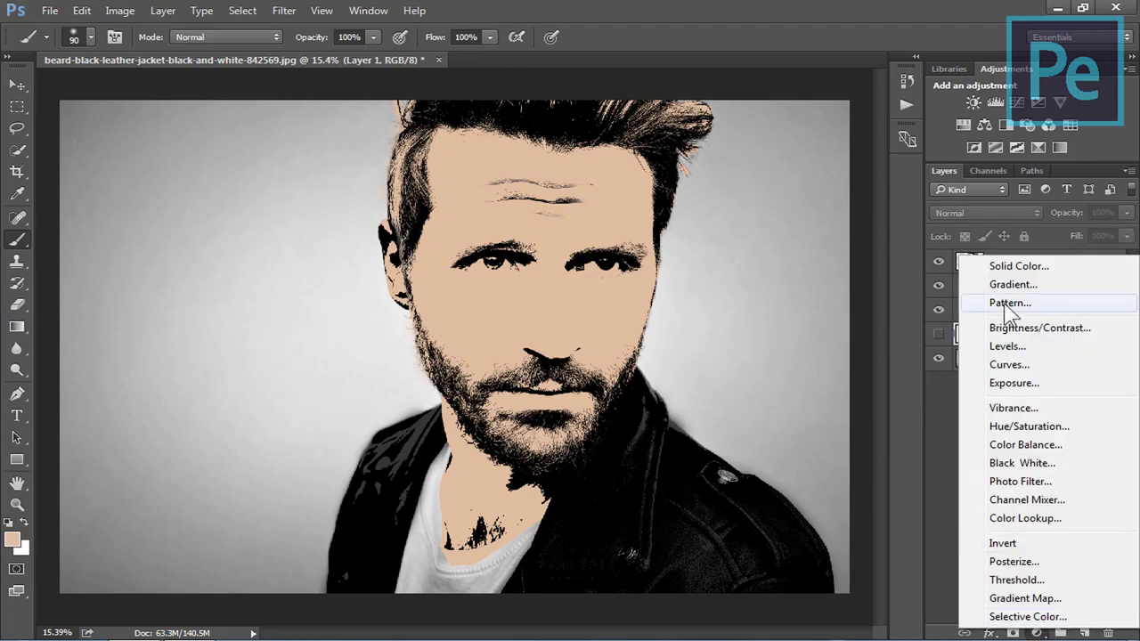
click(1038, 262)
click(723, 372)
drag(723, 372, 668, 175)
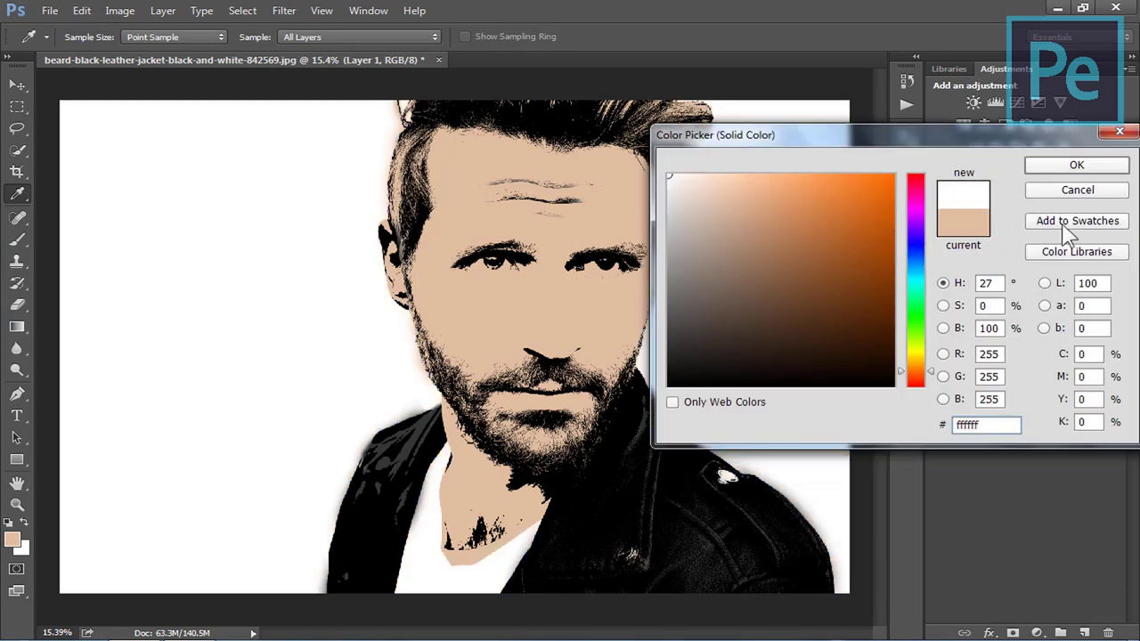
click(1069, 169)
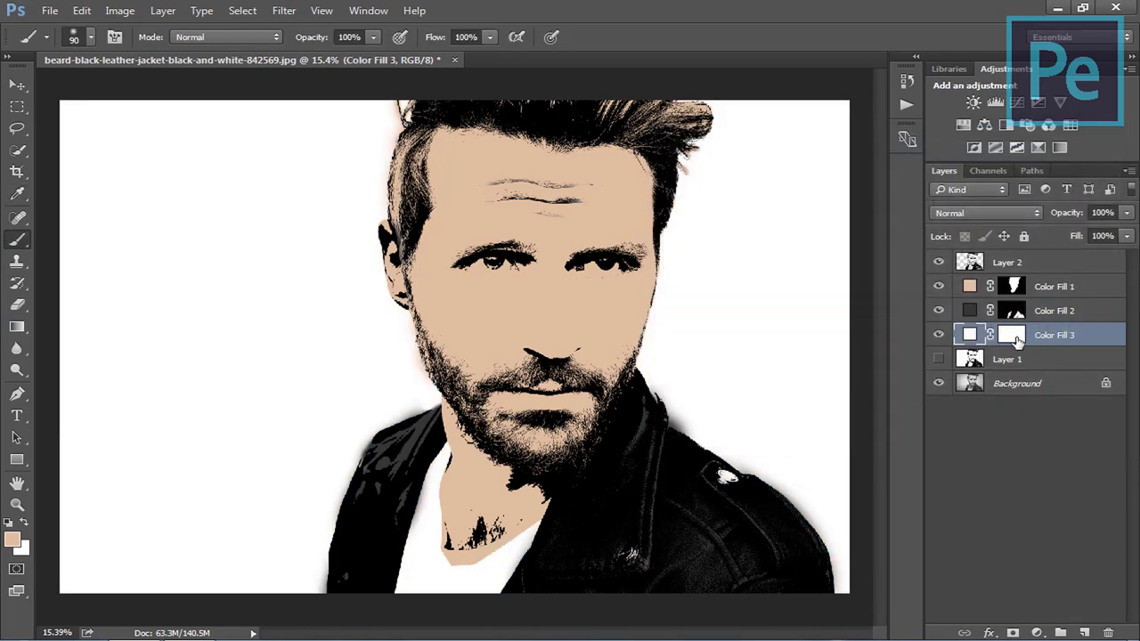
Invert Color Fill 3's mask to black so the white fill is hidden
click(1066, 314)
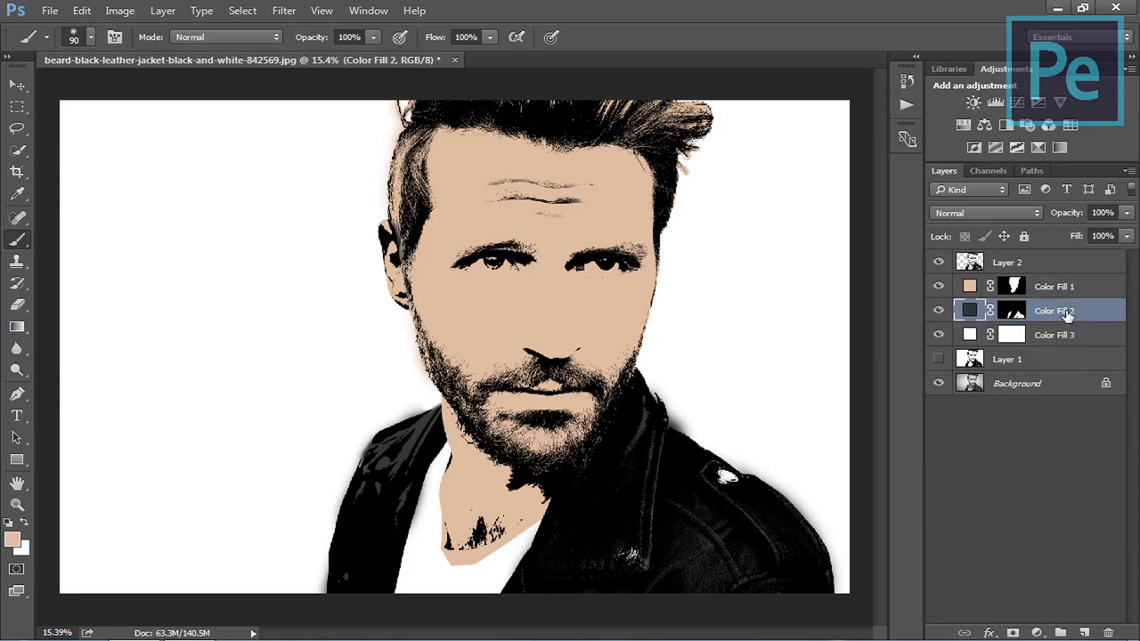
click(1021, 335)
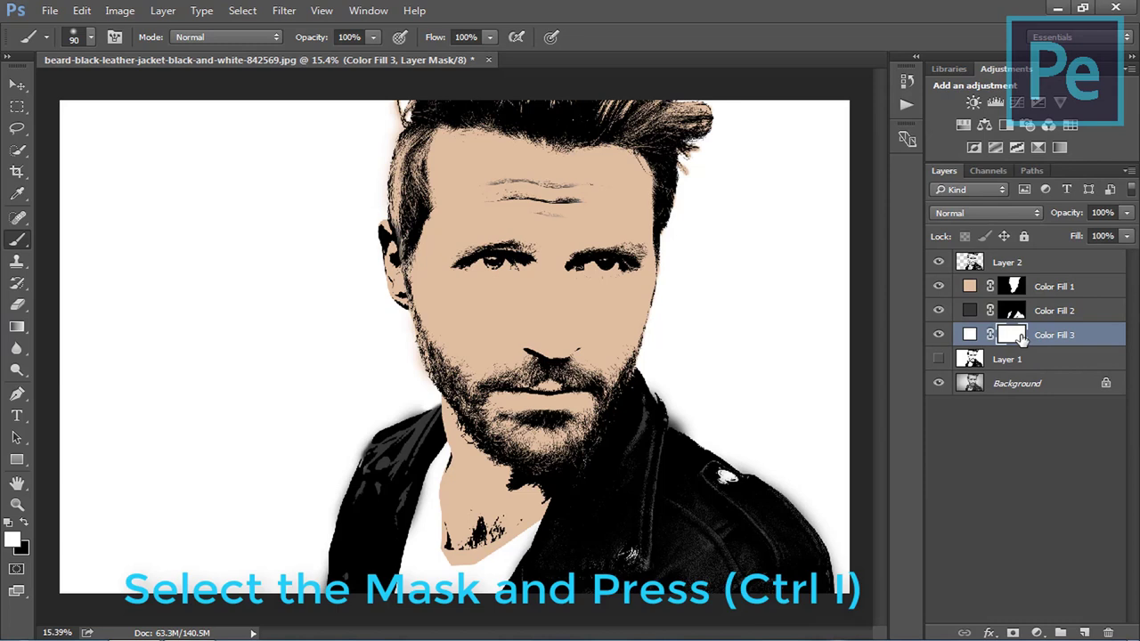
key(ctrl+i)
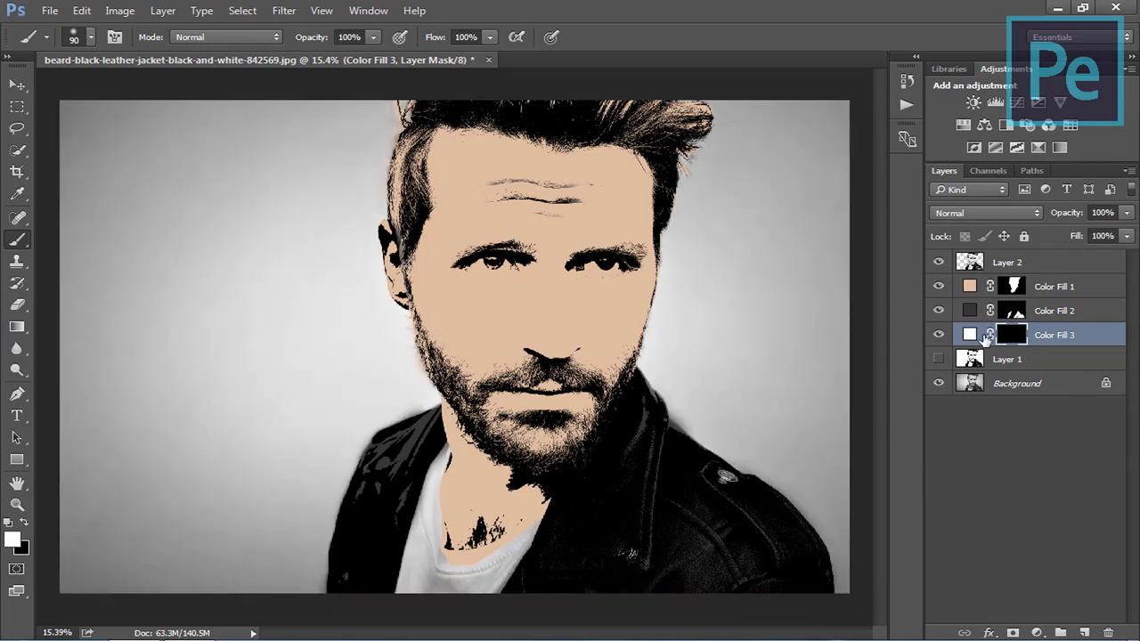
Reorder the fills so Color Fill 3 sits between Color Fills 2 and 1, then toggle the skin fill to check
click(1047, 290)
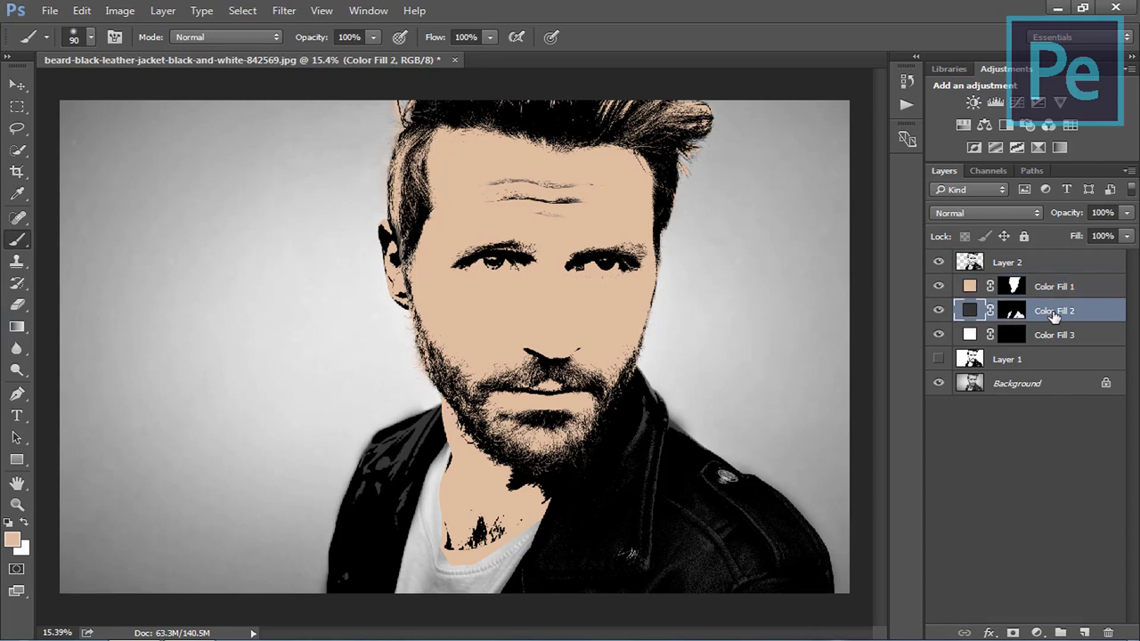
drag(1048, 311, 1051, 276)
drag(1055, 334, 1060, 285)
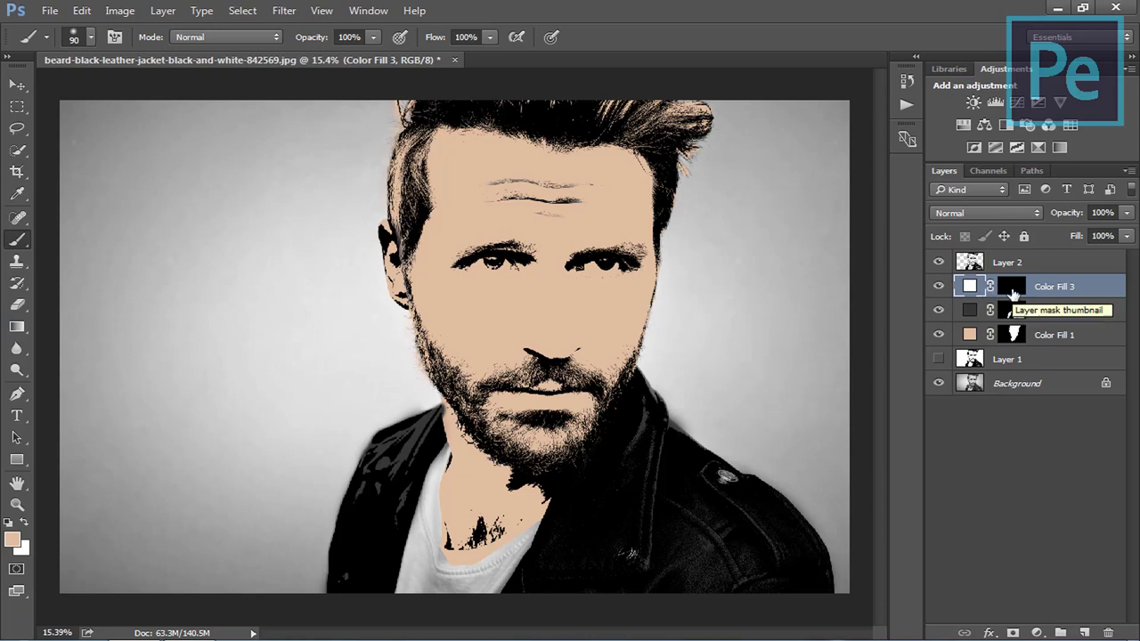
drag(1055, 294, 1046, 330)
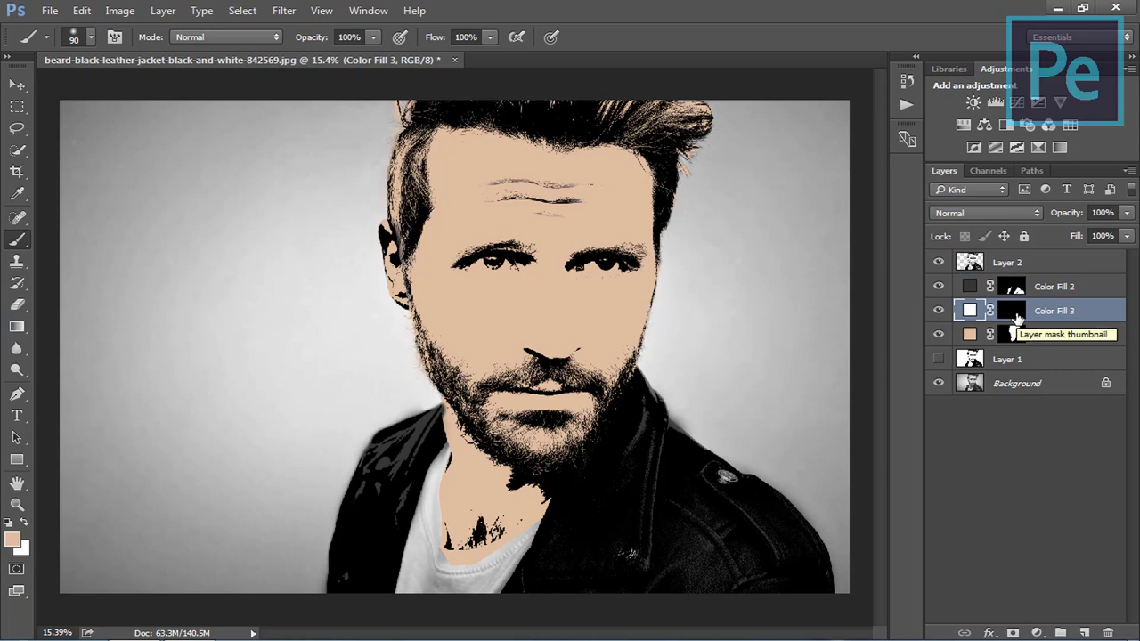
click(940, 336)
click(940, 336)
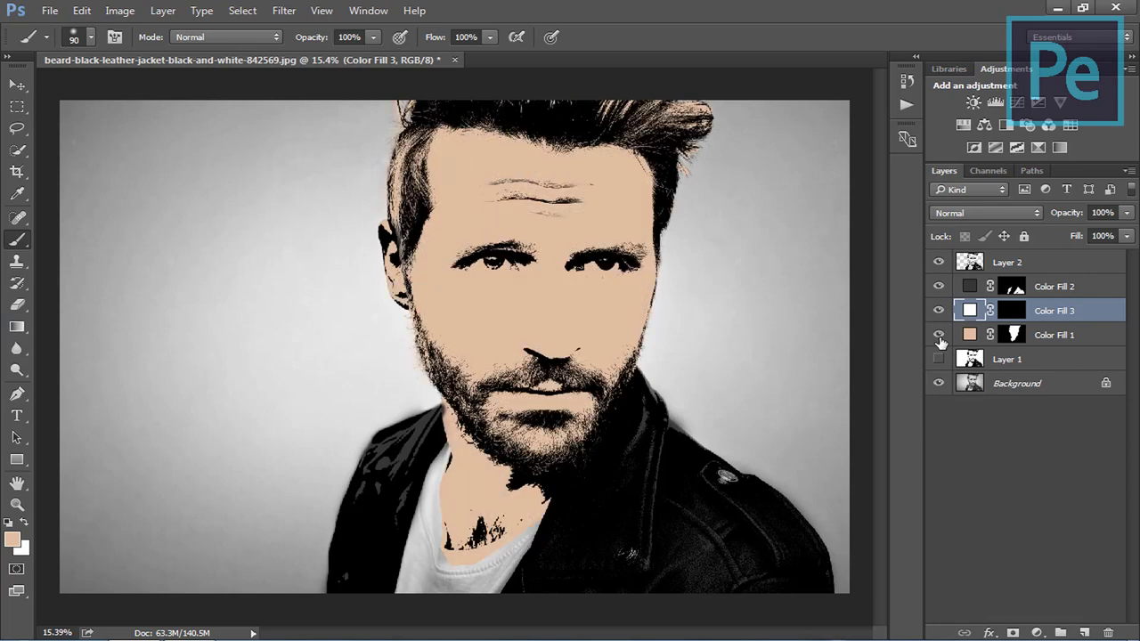
Target Color Fill 3's mask and hide the skin-tone fill to expose the neck and collar
click(1020, 316)
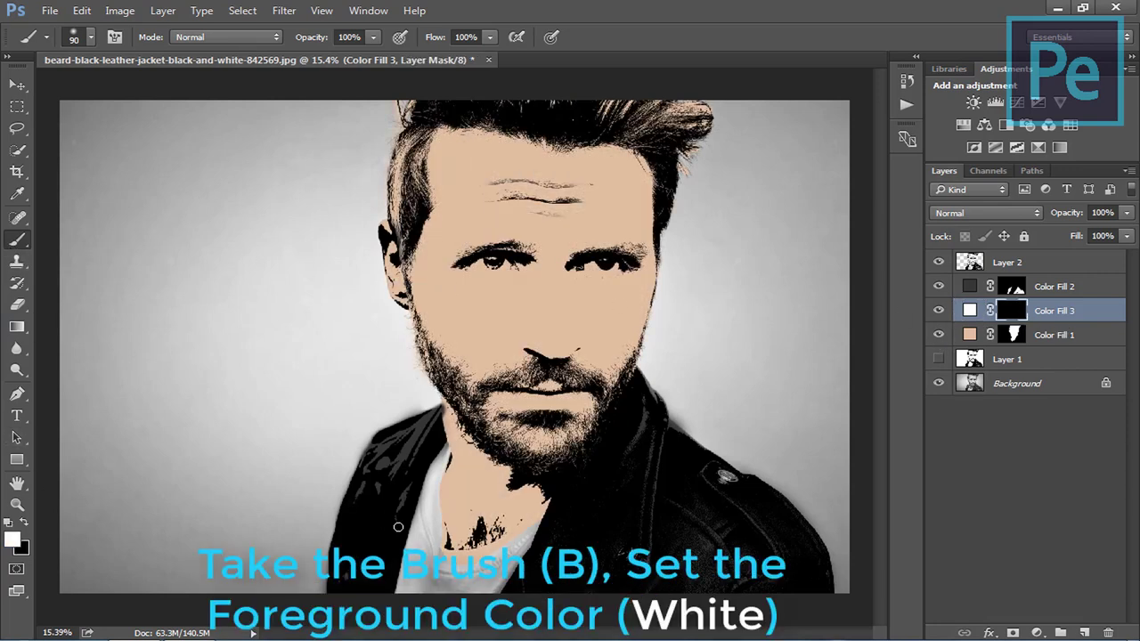
scroll(446, 490, up, 2)
scroll(445, 489, up, 2)
scroll(446, 490, up, 1)
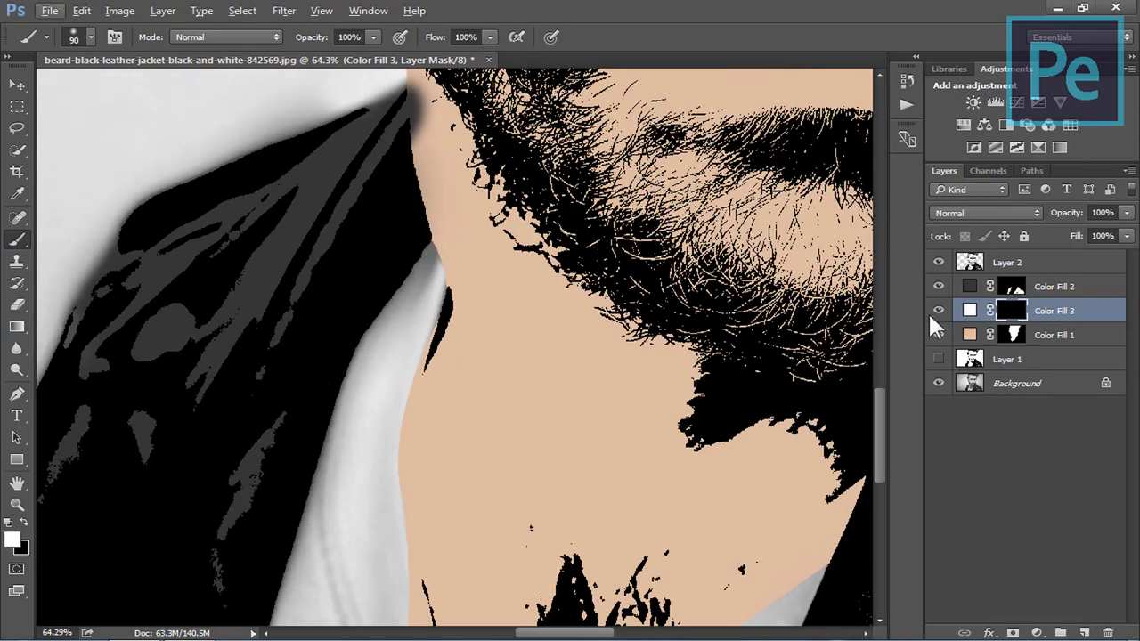
click(938, 262)
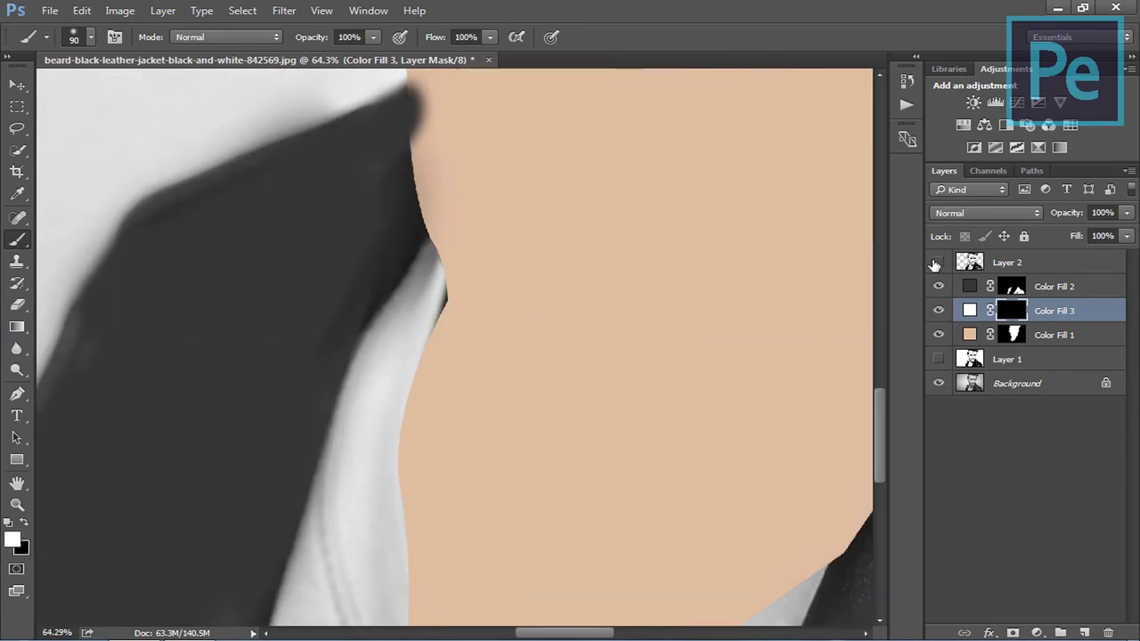
click(938, 262)
click(938, 335)
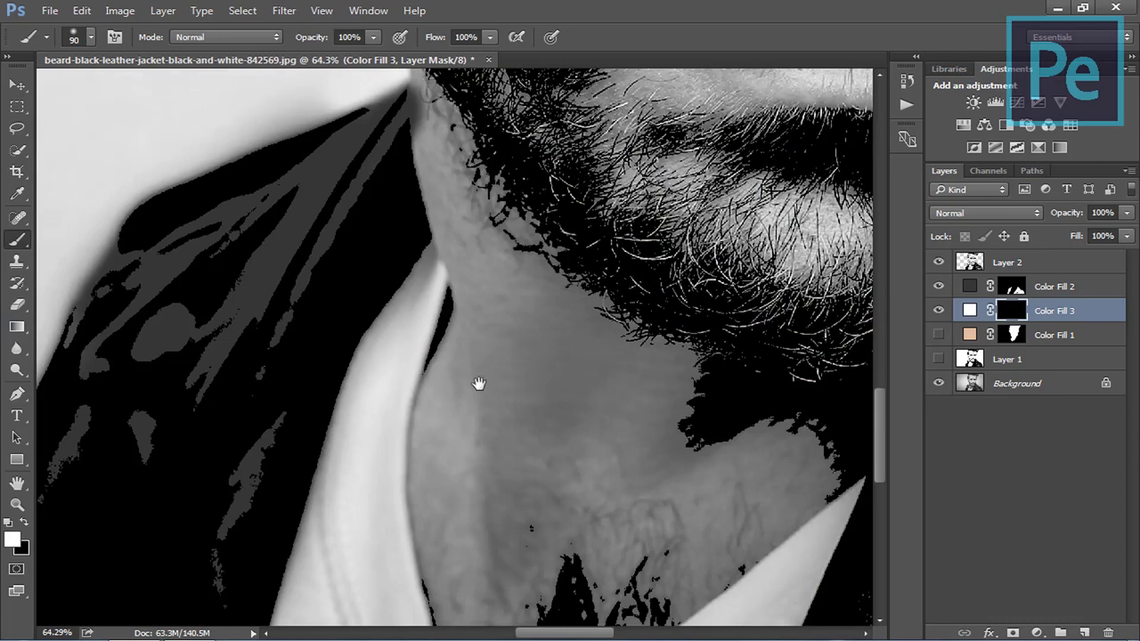
Paint white with a hard round brush down the T-shirt collar to reveal the shirt
drag(478, 383, 571, 267)
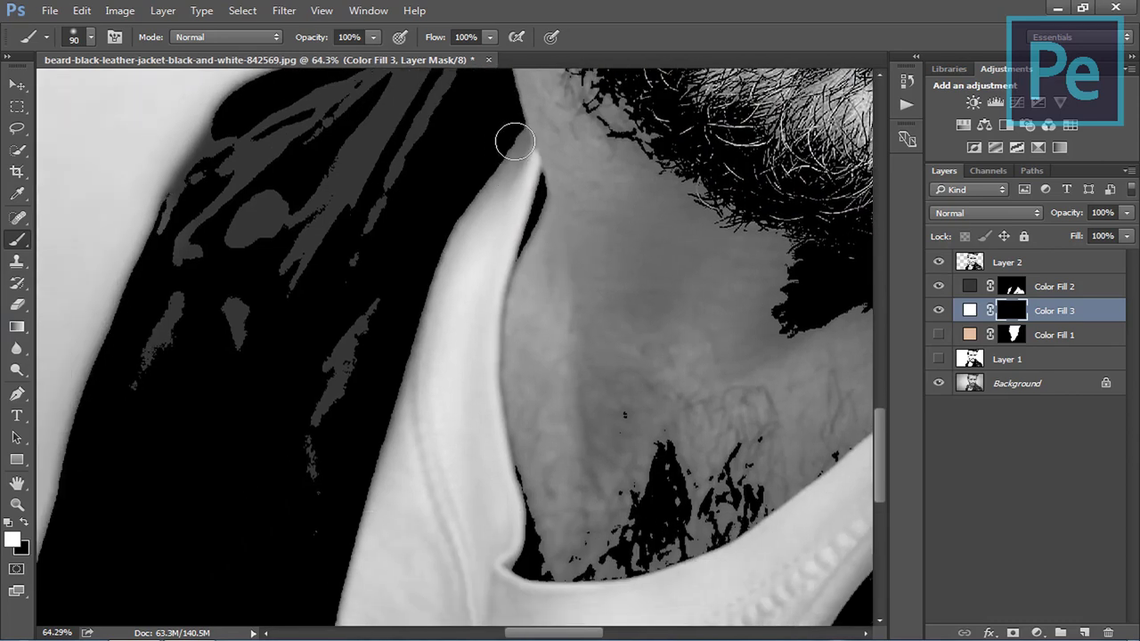
drag(512, 138, 513, 192)
right_click(513, 192)
click(597, 257)
key(Return)
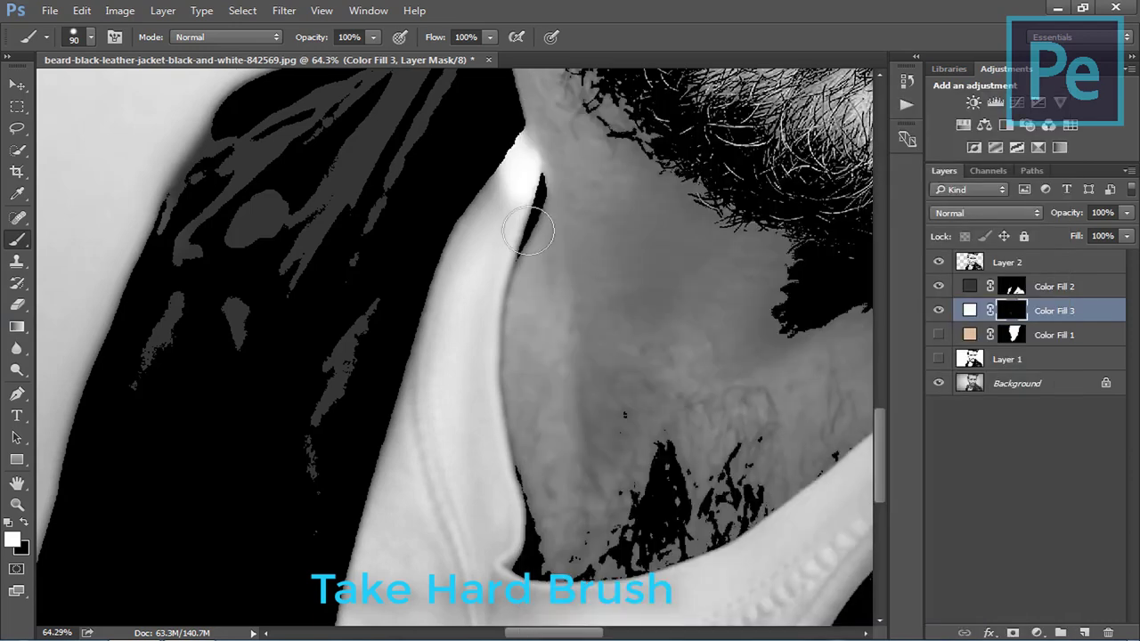
mouse_move(508, 149)
mouse_down()
mouse_move(460, 386)
mouse_move(410, 125)
mouse_move(459, 267)
mouse_up()
click(90, 36)
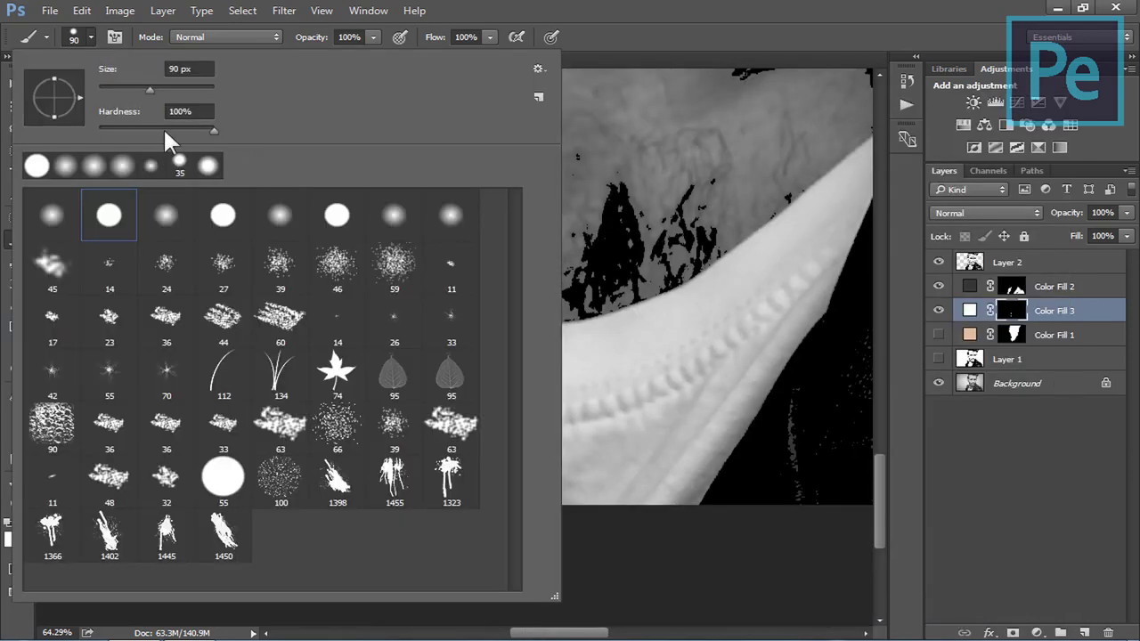
key(Return)
mouse_move(428, 152)
mouse_down()
mouse_move(444, 316)
mouse_move(562, 354)
mouse_move(445, 400)
mouse_move(722, 191)
mouse_move(563, 346)
mouse_move(526, 448)
mouse_move(522, 517)
mouse_move(692, 424)
mouse_move(572, 259)
mouse_move(461, 311)
mouse_move(565, 139)
mouse_move(534, 320)
mouse_move(506, 283)
mouse_up()
Show the skin-tone fill again and compare the result against the original grayscale photo
scroll(510, 249, up, 5)
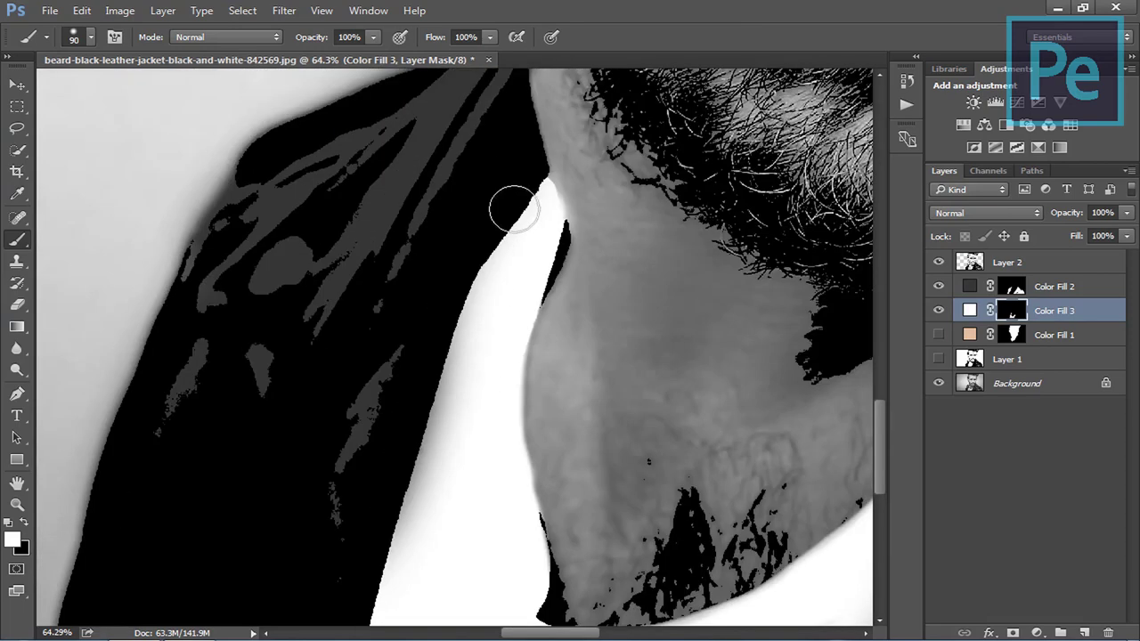
click(937, 336)
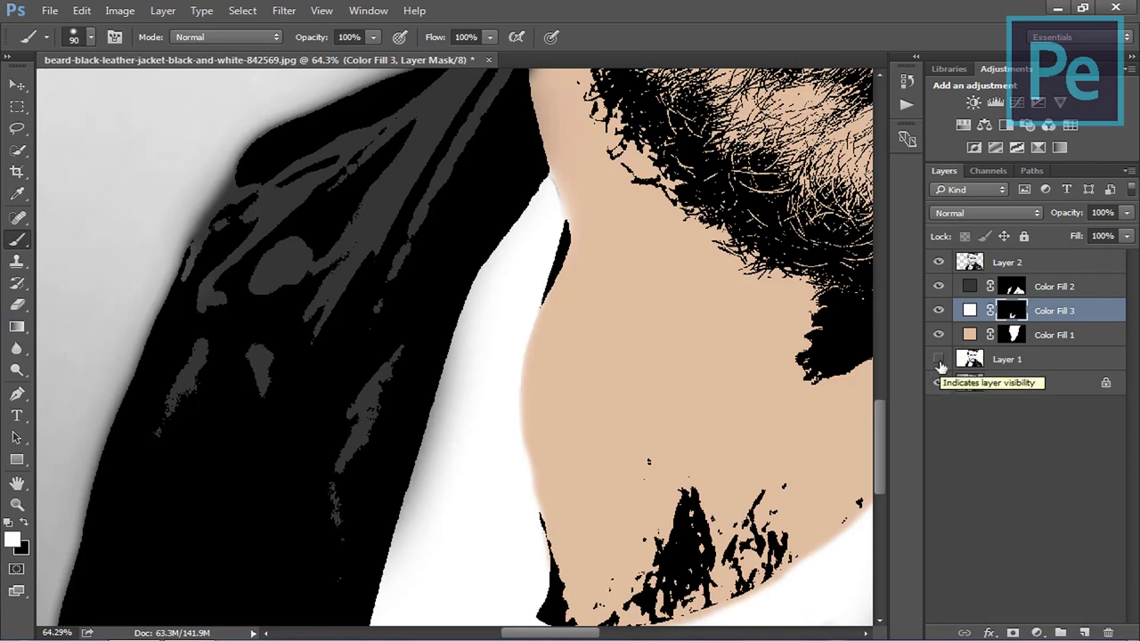
scroll(615, 258, down, 2)
scroll(615, 259, down, 3)
scroll(614, 259, down, 2)
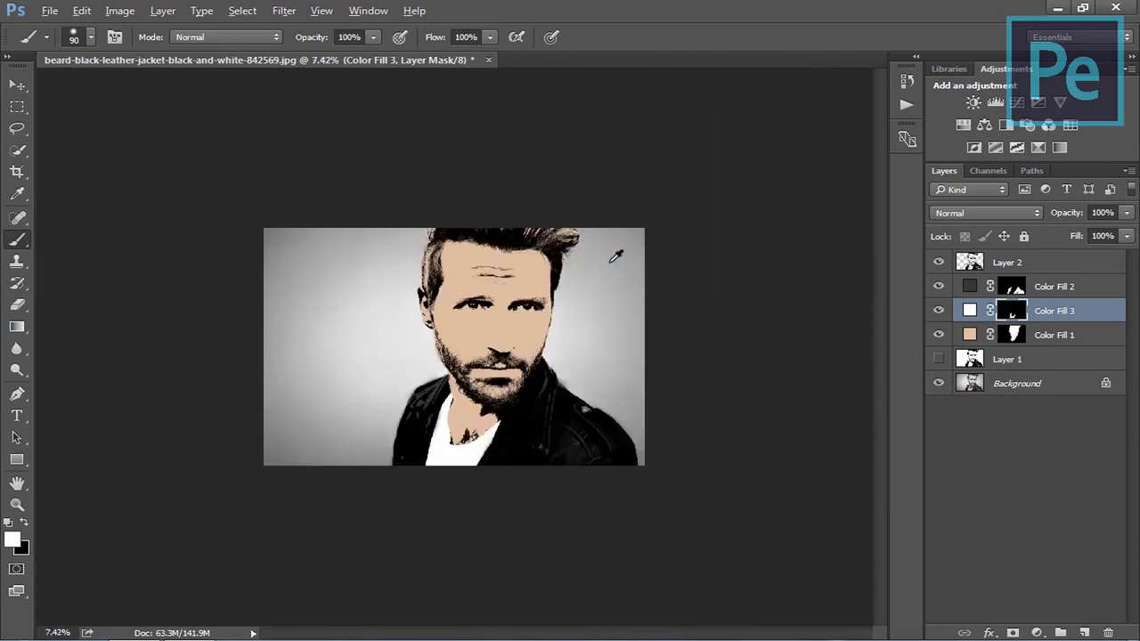
alt+click(938, 383)
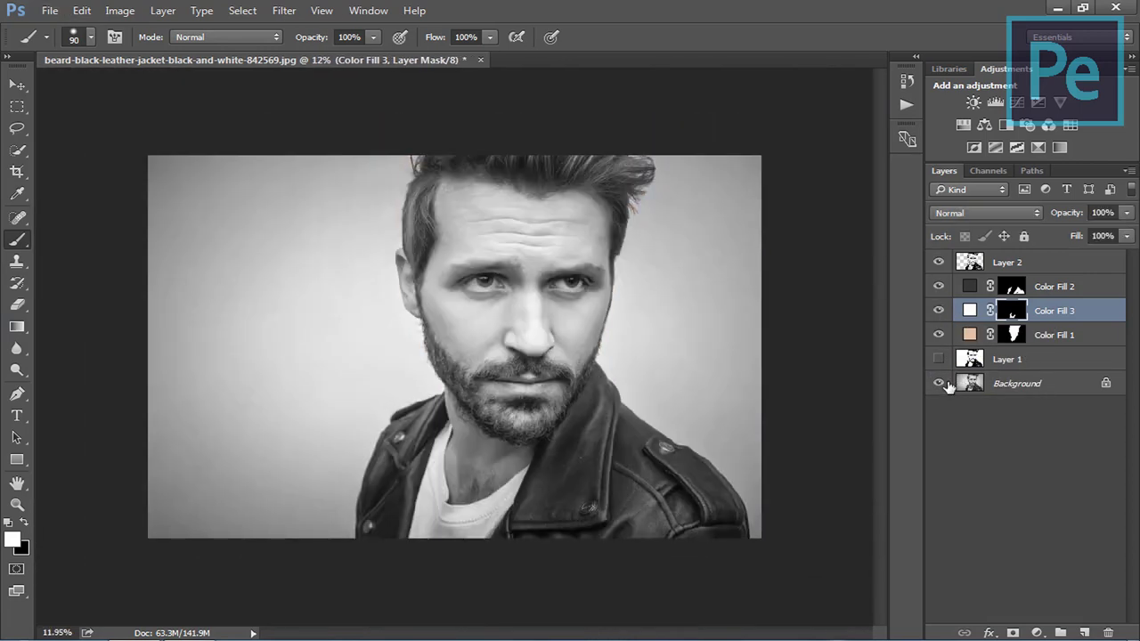
alt+click(938, 383)
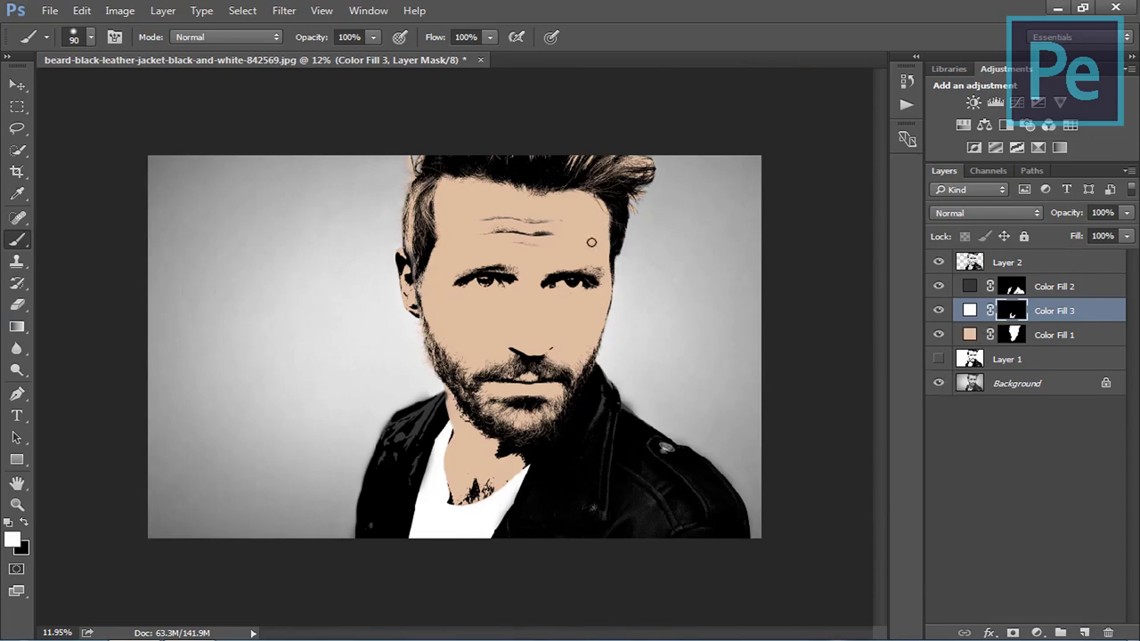
scroll(521, 261, up, 2)
scroll(512, 262, up, 2)
scroll(509, 261, up, 2)
scroll(509, 261, up, 1)
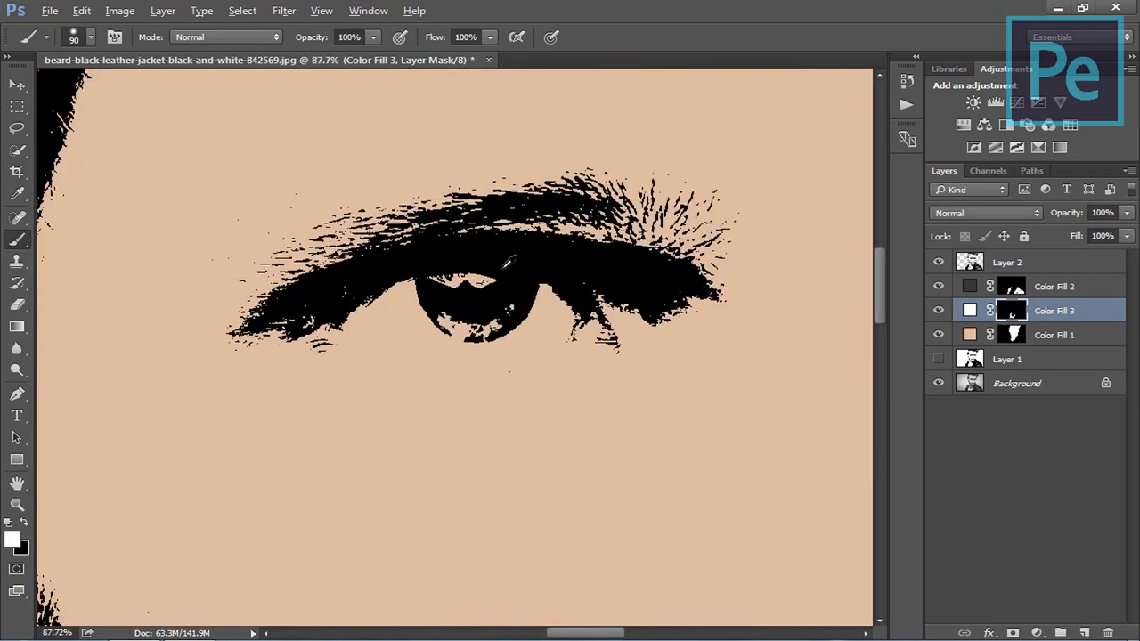
click(1035, 290)
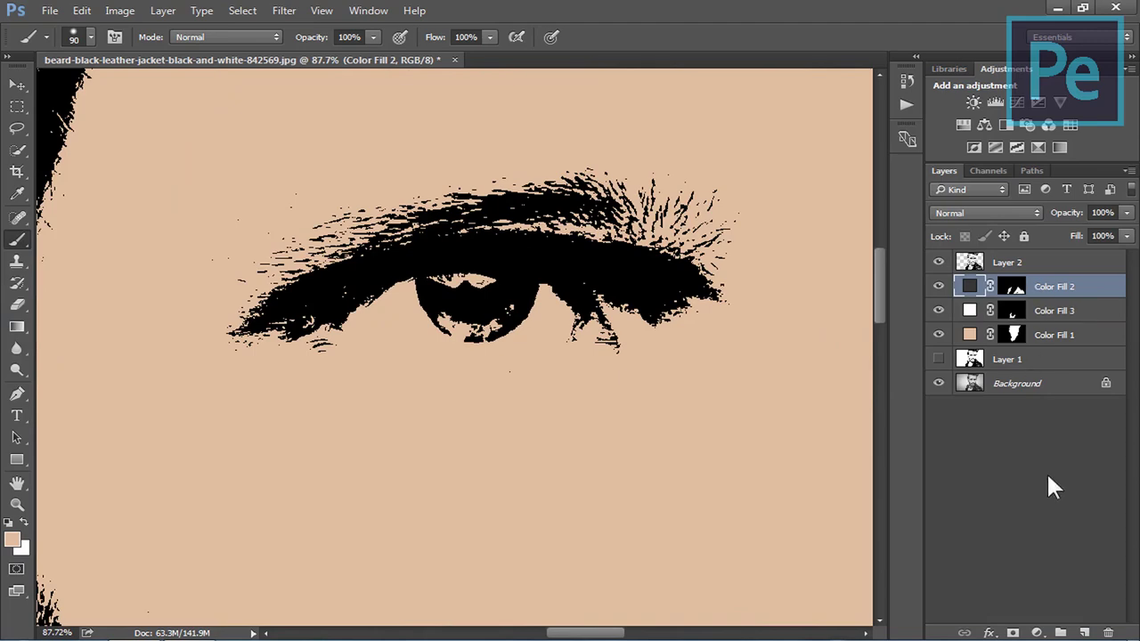
Add a white (ffffff) Solid Color fill layer, Color Fill 4, above Color Fill 2
click(1036, 633)
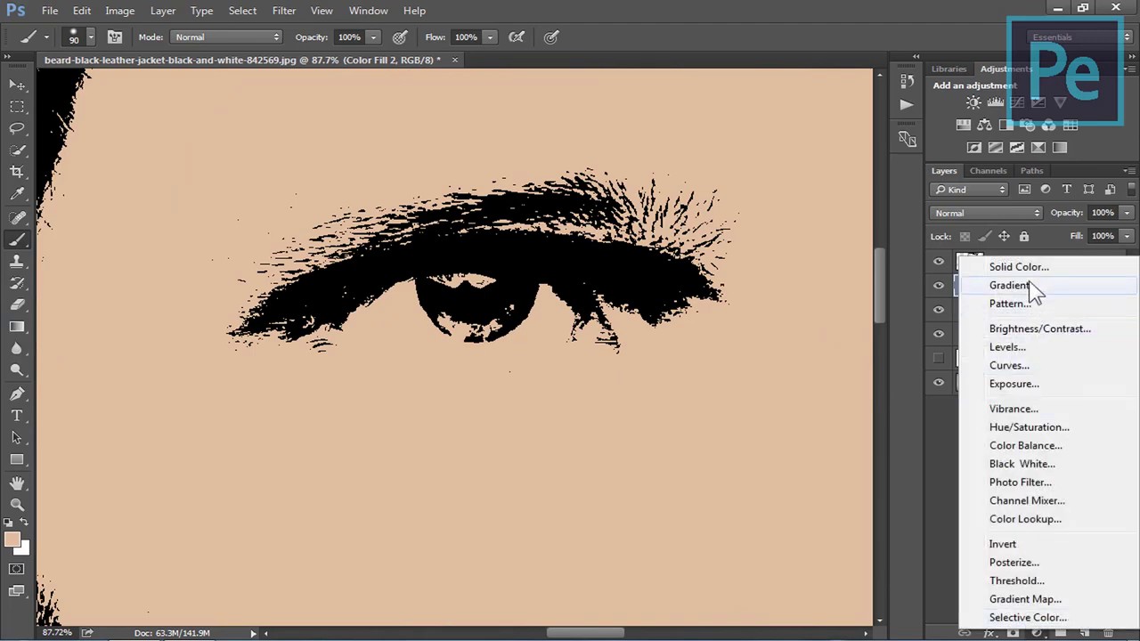
click(1025, 259)
mouse_move(807, 241)
mouse_down()
mouse_move(850, 232)
mouse_move(870, 196)
mouse_up()
drag(857, 291, 758, 355)
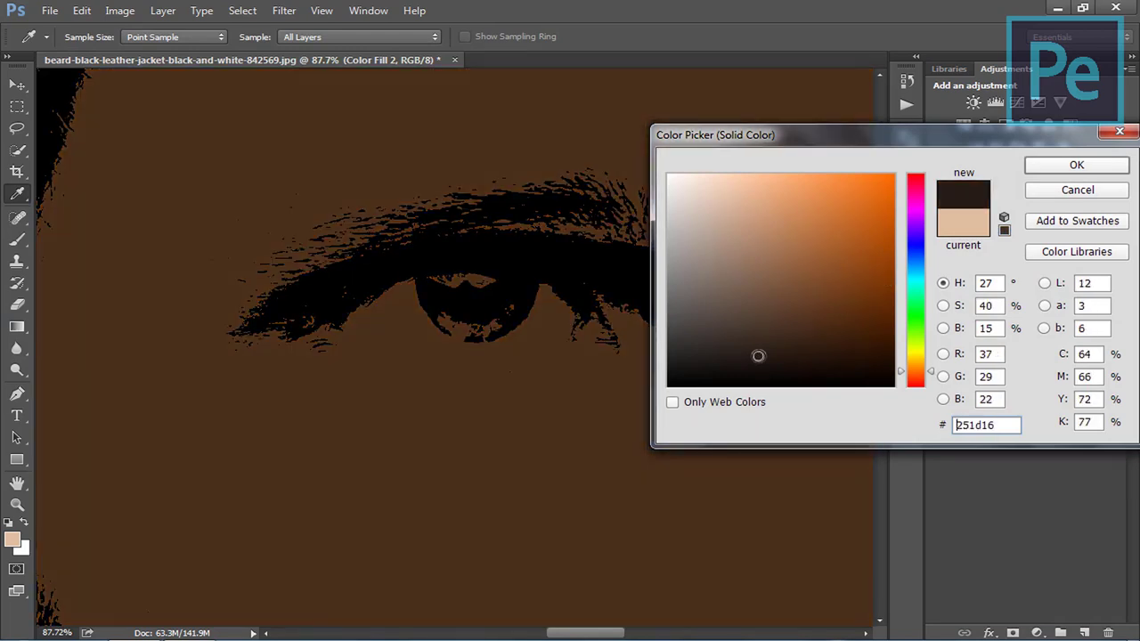
click(668, 175)
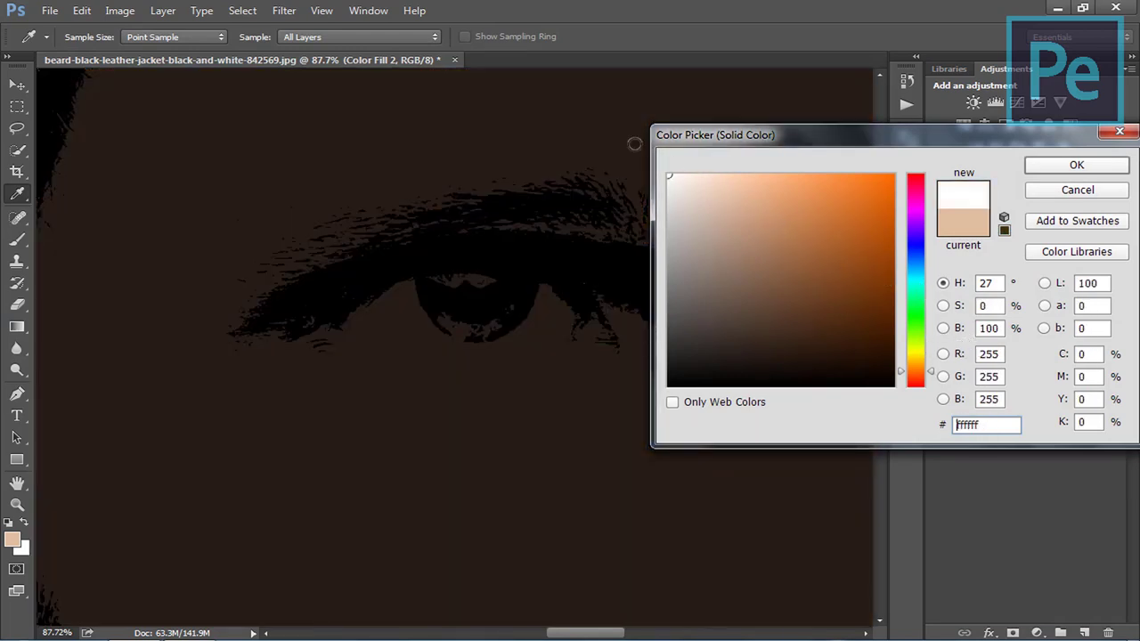
click(1073, 166)
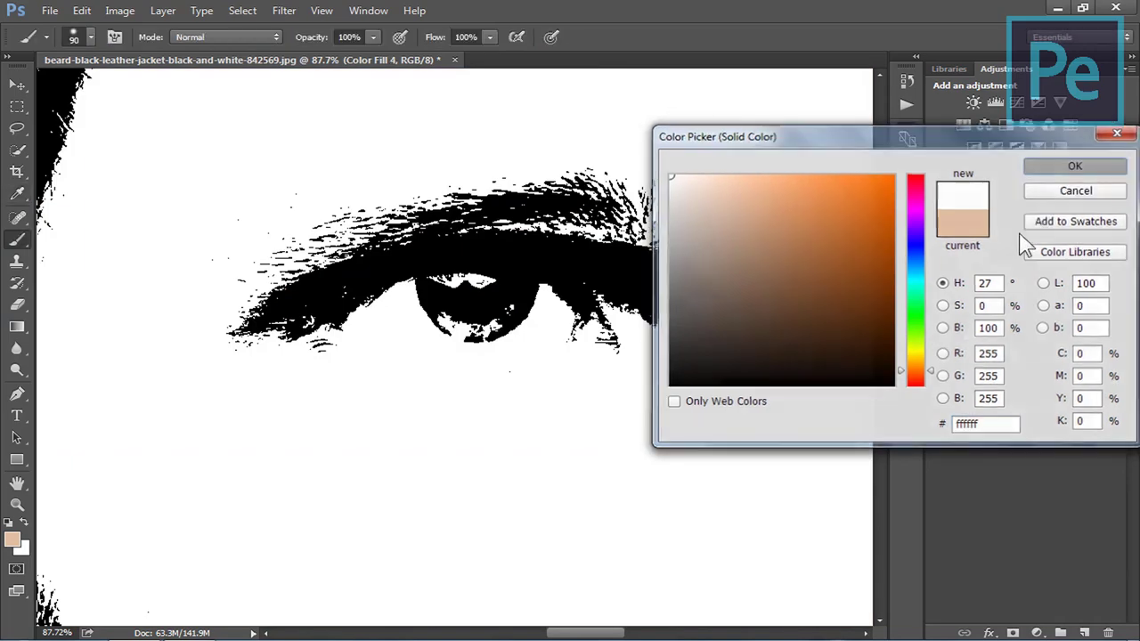
click(1011, 287)
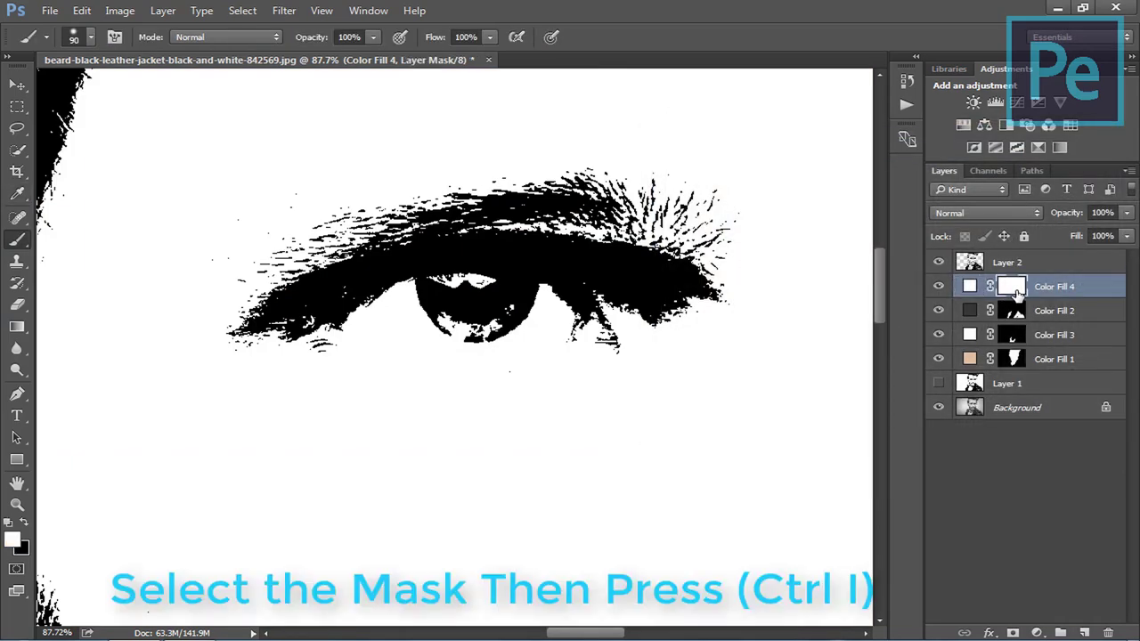
Invert Color Fill 4's mask to black and paint white highlights into both irises
key(ctrl+i)
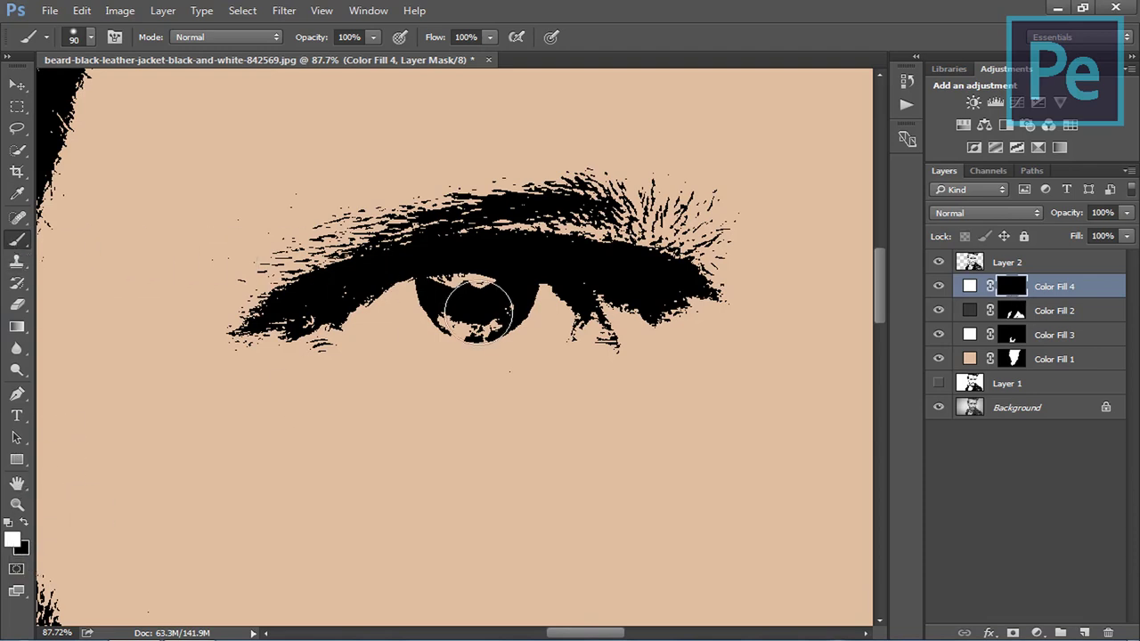
mouse_move(478, 307)
mouse_down()
mouse_move(466, 275)
mouse_move(470, 310)
mouse_move(458, 293)
mouse_up()
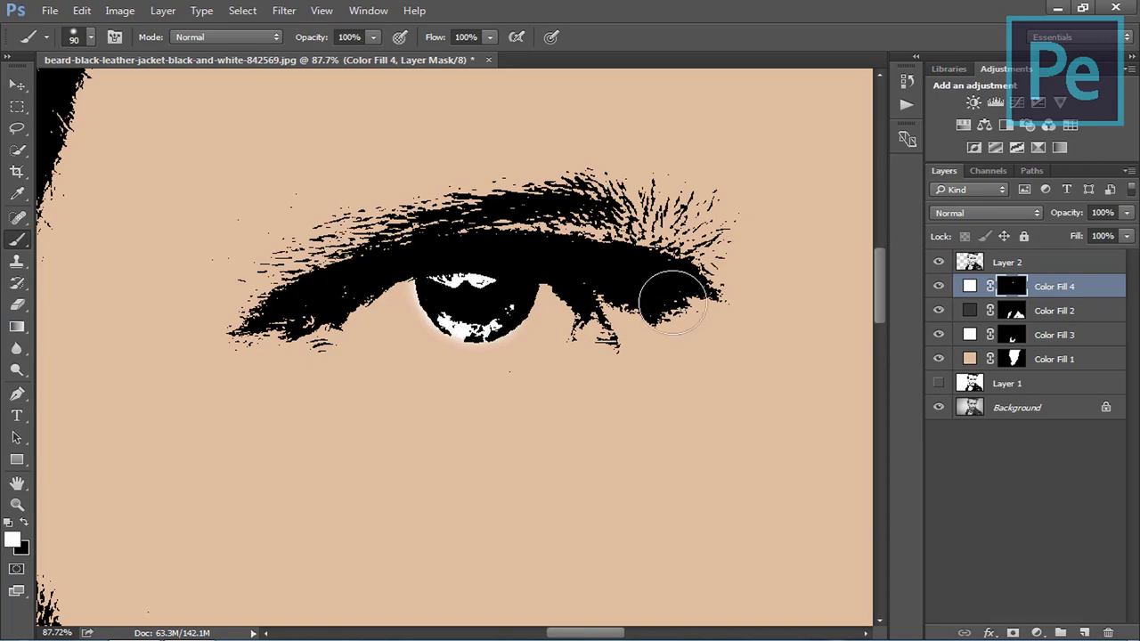
drag(672, 303, 526, 250)
drag(840, 294, 465, 285)
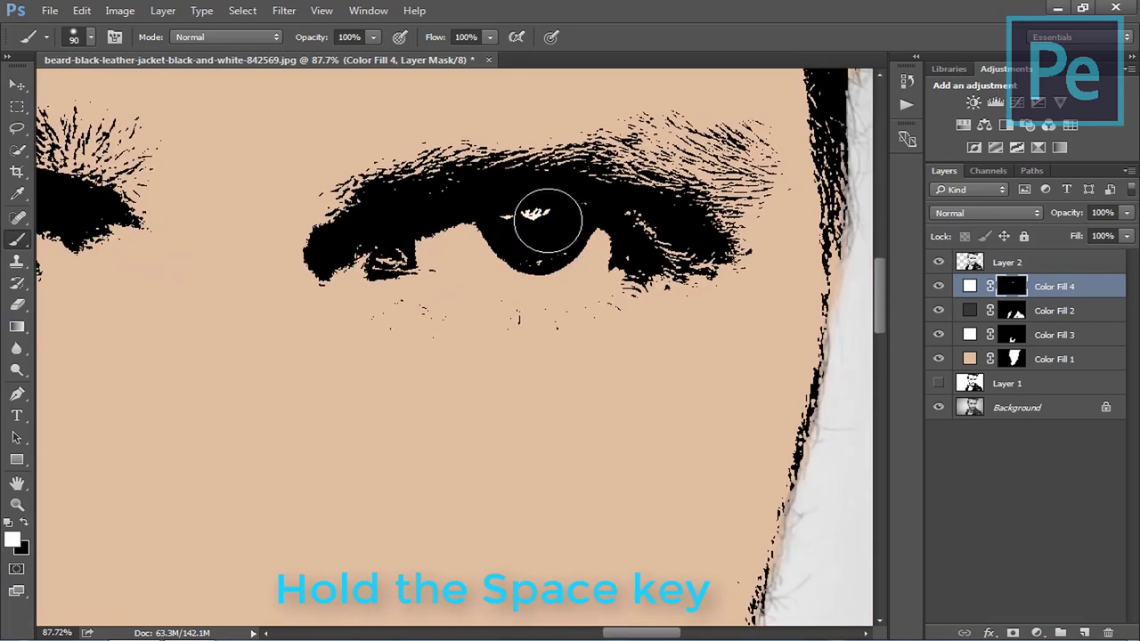
mouse_move(548, 222)
mouse_down()
mouse_move(526, 232)
mouse_move(534, 242)
mouse_move(547, 216)
mouse_move(265, 301)
mouse_move(629, 328)
mouse_up()
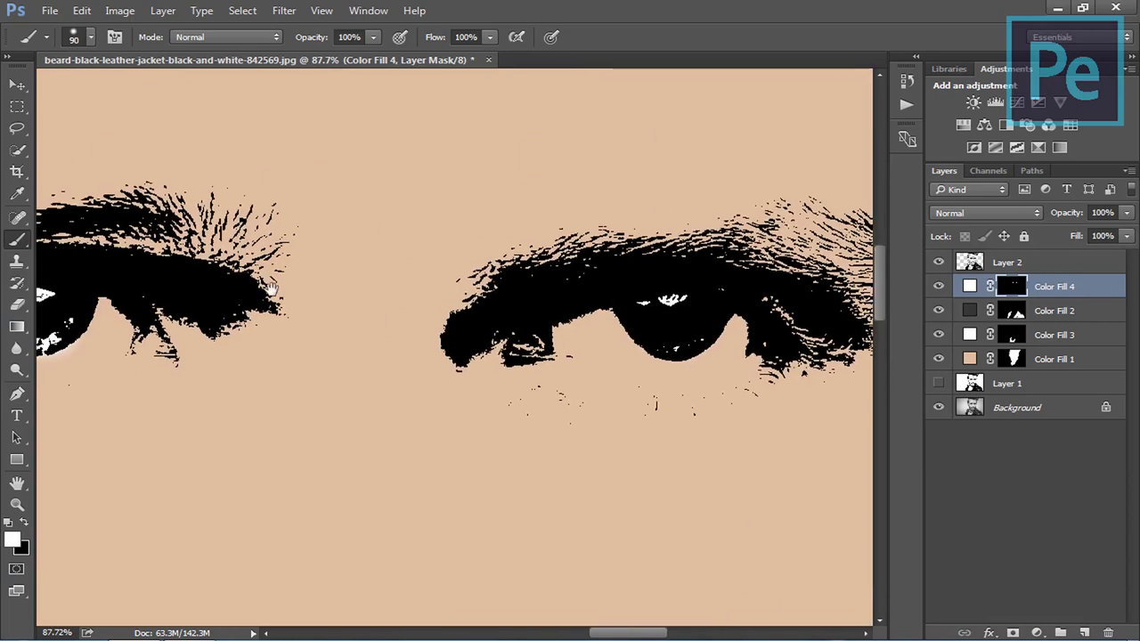
Pan back toward the first eye and zoom to inspect the side of the face
drag(89, 268, 505, 293)
drag(408, 259, 652, 199)
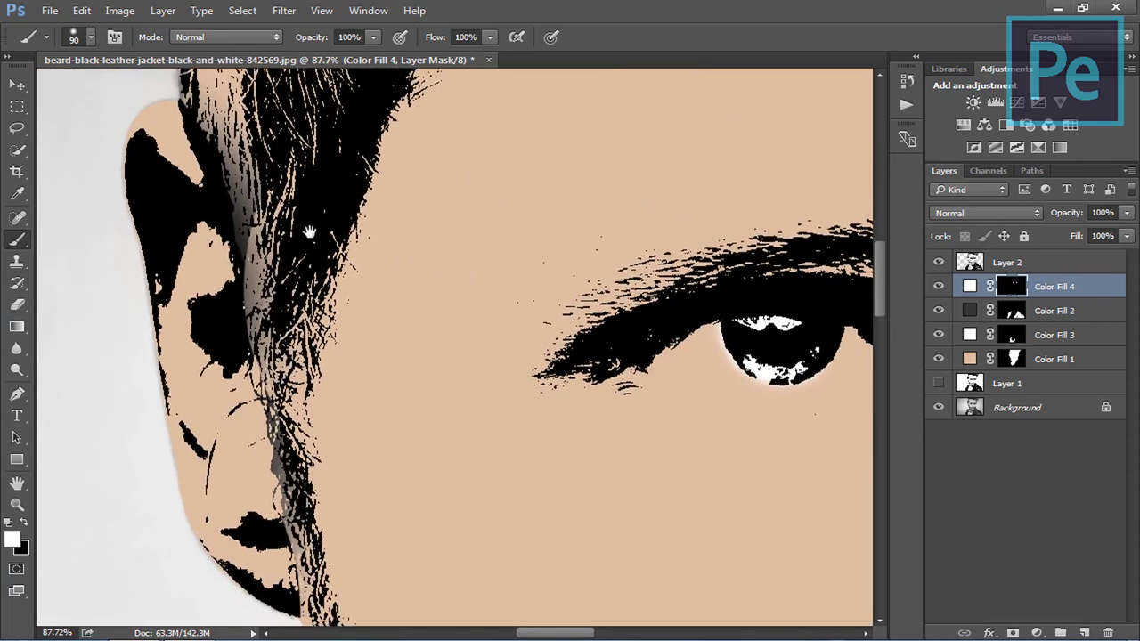
drag(419, 300, 368, 216)
scroll(424, 257, down, 4)
scroll(460, 232, down, 3)
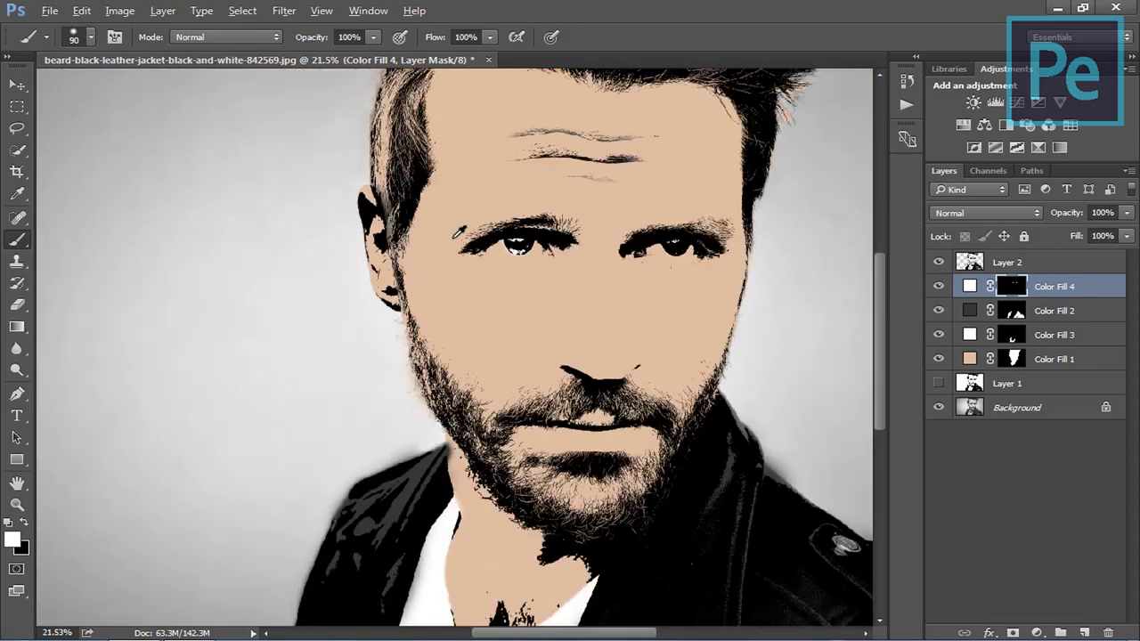
scroll(586, 243, down, 2)
scroll(473, 349, up, 2)
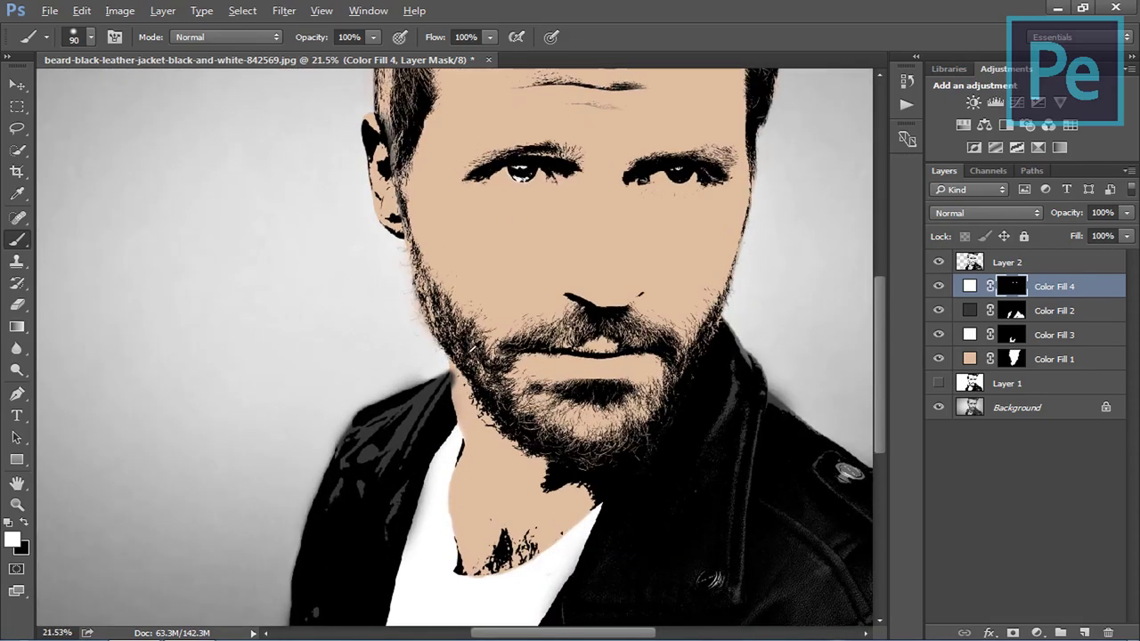
scroll(475, 352, up, 2)
scroll(475, 365, up, 2)
scroll(473, 379, up, 2)
Touch up Color Fill 1's skin mask along the neck edge
scroll(474, 380, up, 2)
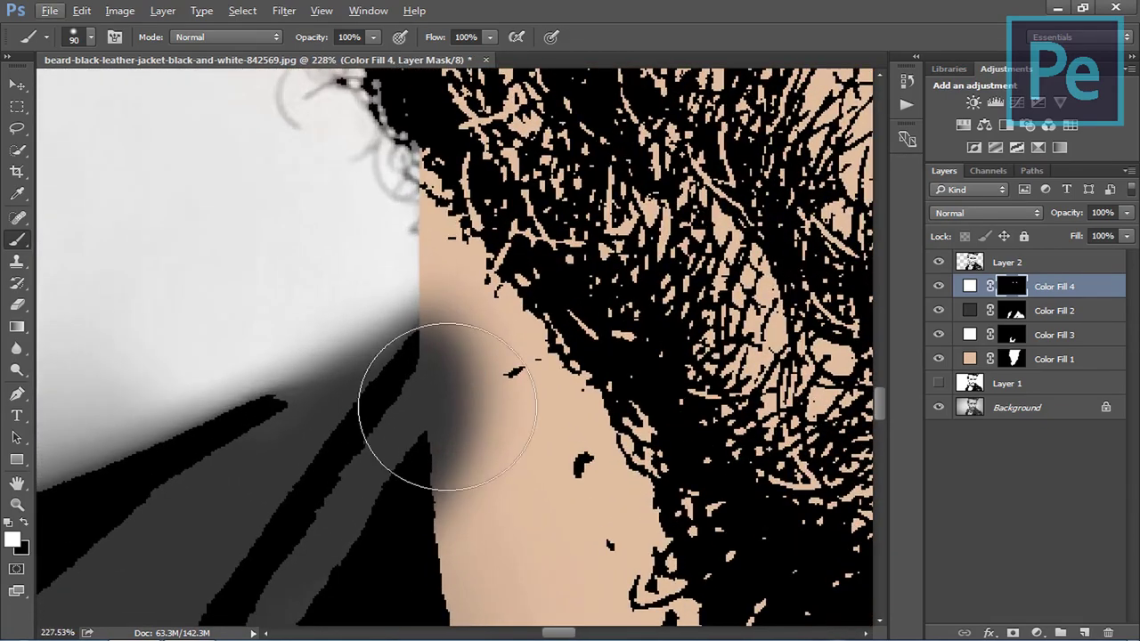
click(1021, 360)
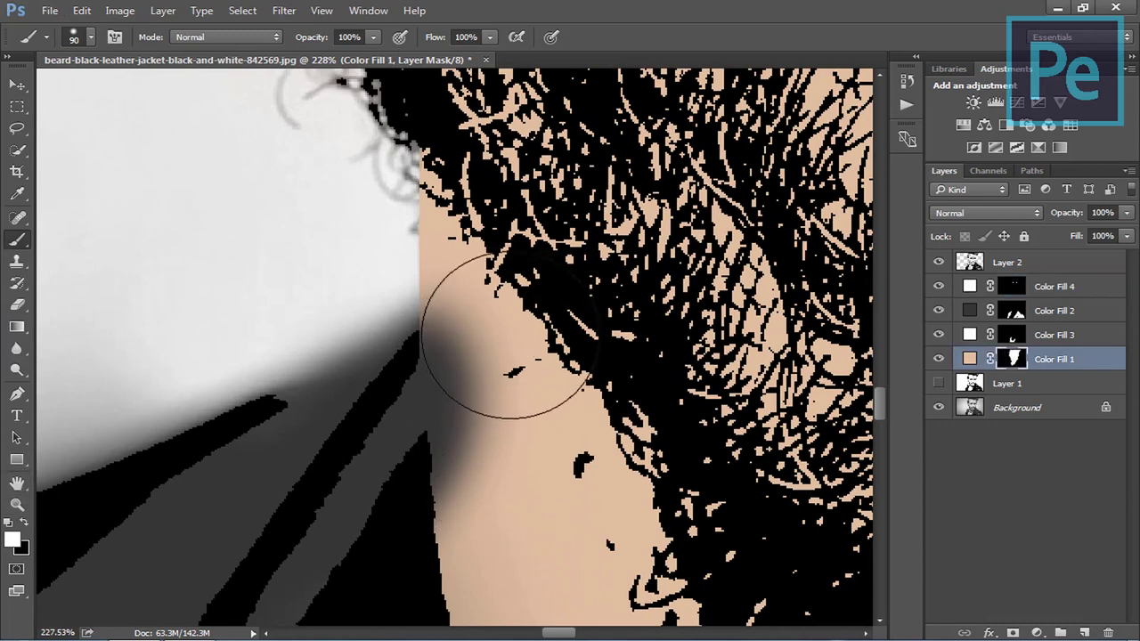
drag(496, 374, 504, 334)
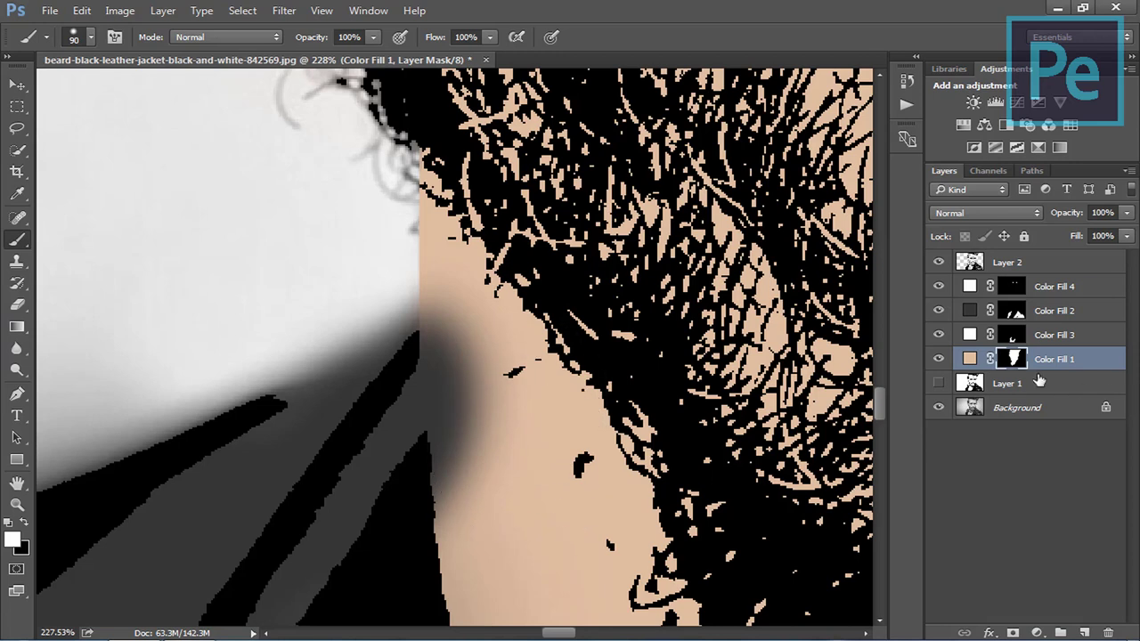
click(939, 312)
Paint black on Color Fill 2's mask to remove grey shading from the neck, then zoom out
click(1011, 316)
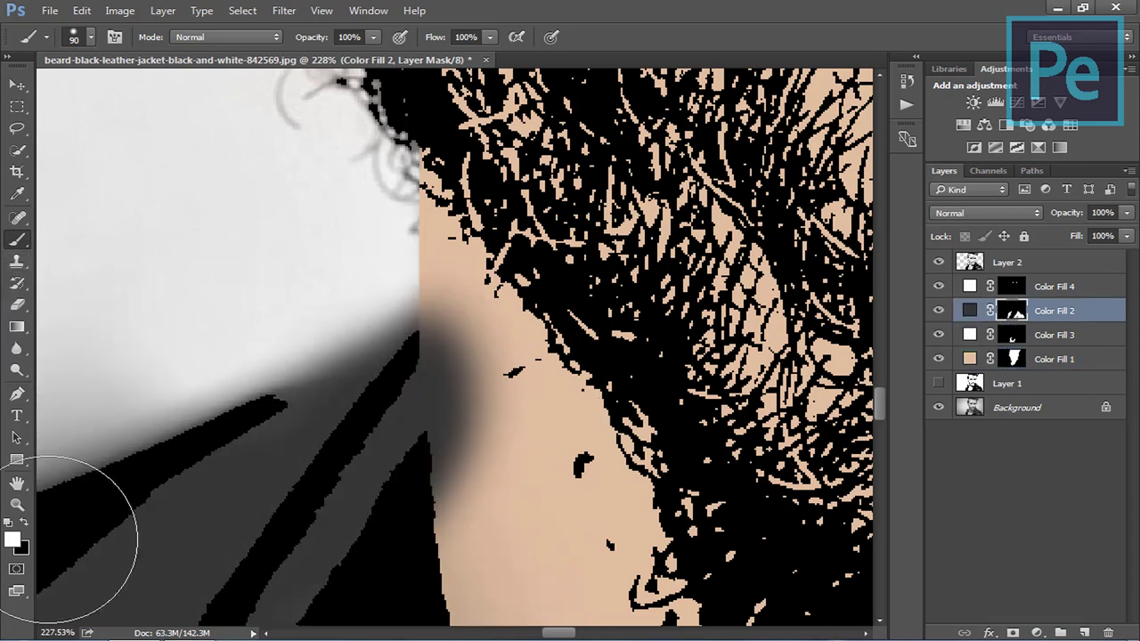
click(24, 522)
mouse_move(402, 477)
mouse_down()
mouse_move(479, 351)
mouse_move(505, 333)
mouse_move(483, 356)
mouse_move(526, 470)
mouse_up()
scroll(505, 259, down, 5)
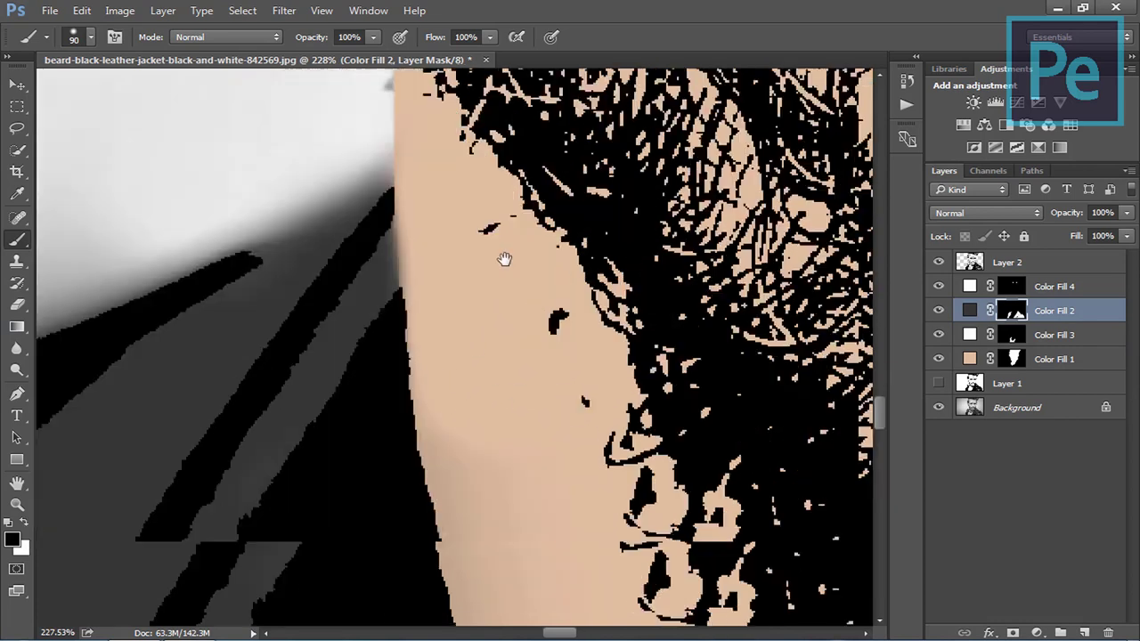
scroll(484, 241, down, 2)
scroll(530, 299, down, 1)
scroll(530, 298, down, 2)
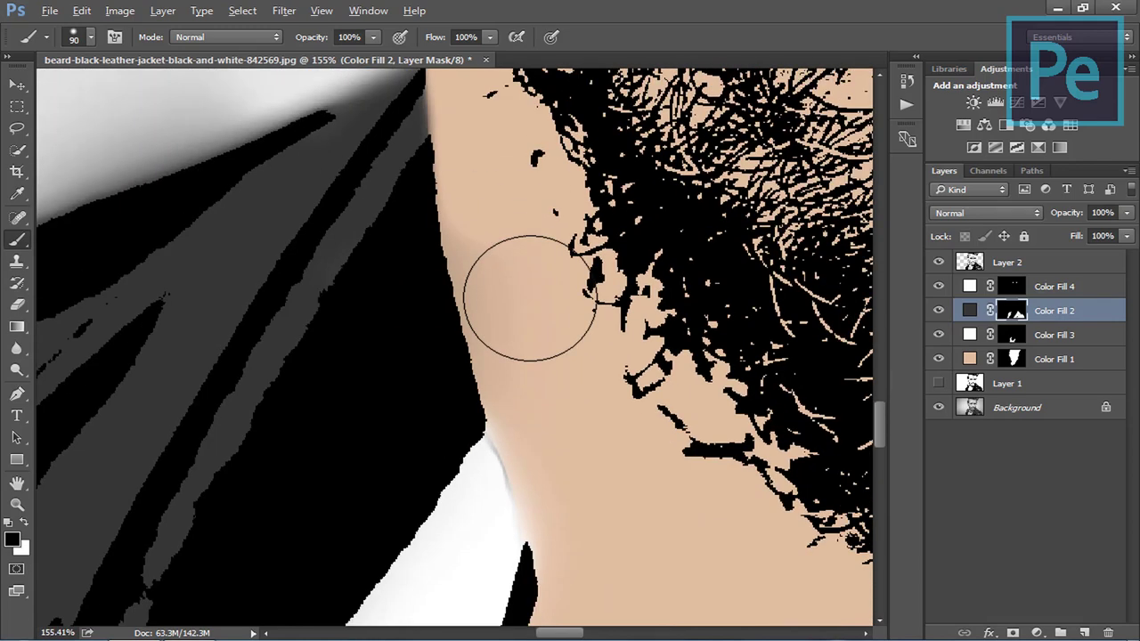
scroll(528, 285, down, 2)
scroll(529, 272, down, 2)
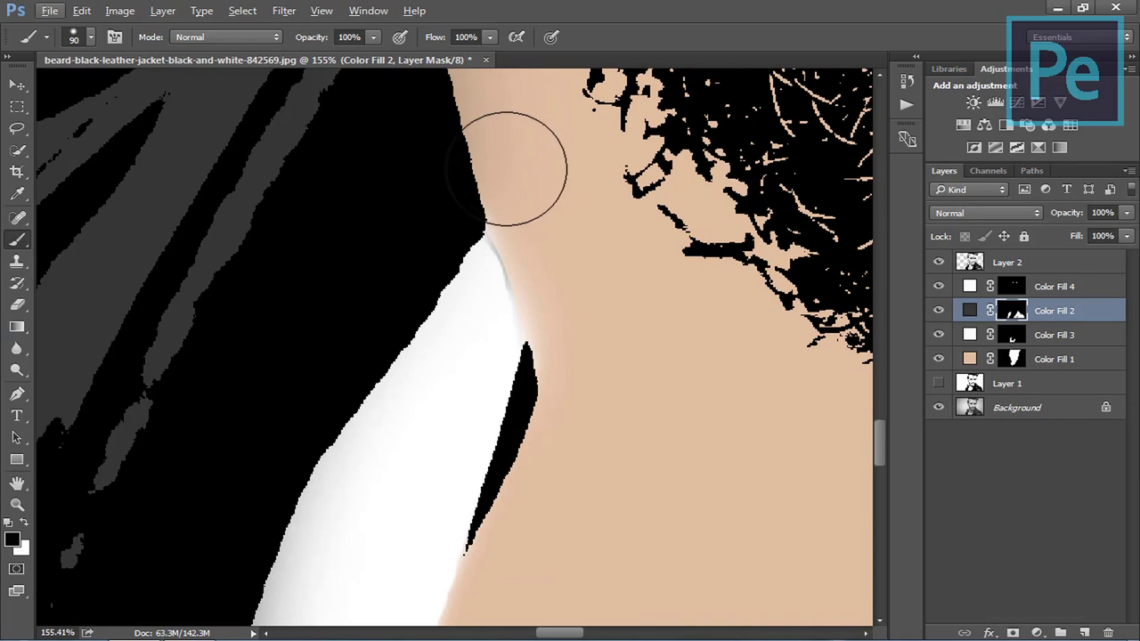
scroll(510, 168, down, 2)
scroll(552, 179, down, 2)
scroll(570, 174, down, 2)
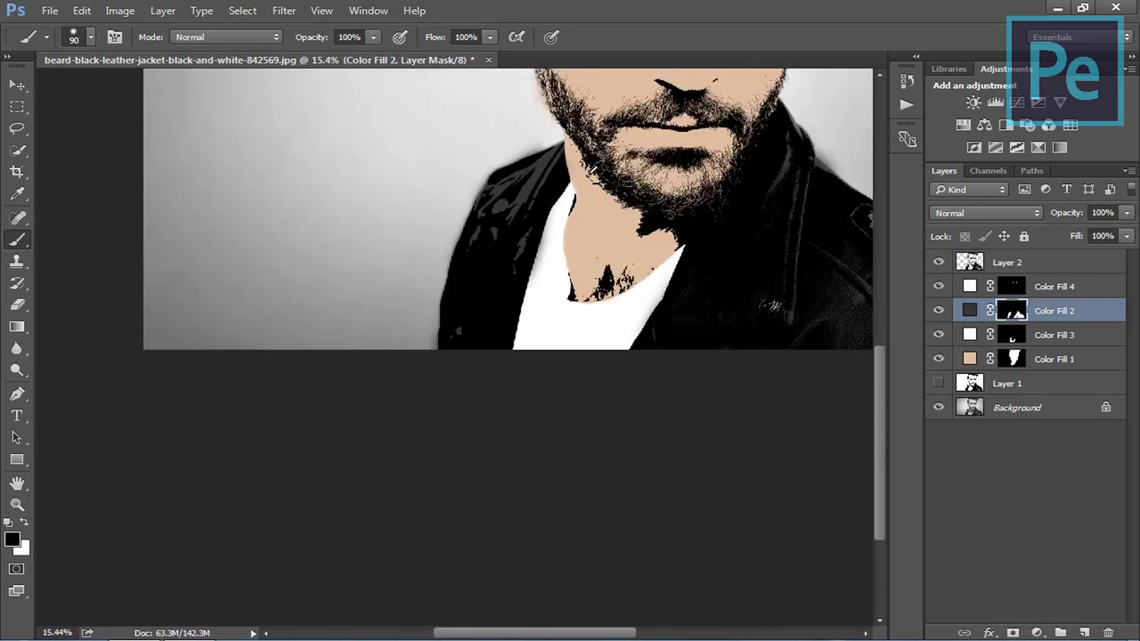
scroll(593, 170, down, 2)
scroll(593, 170, up, 1)
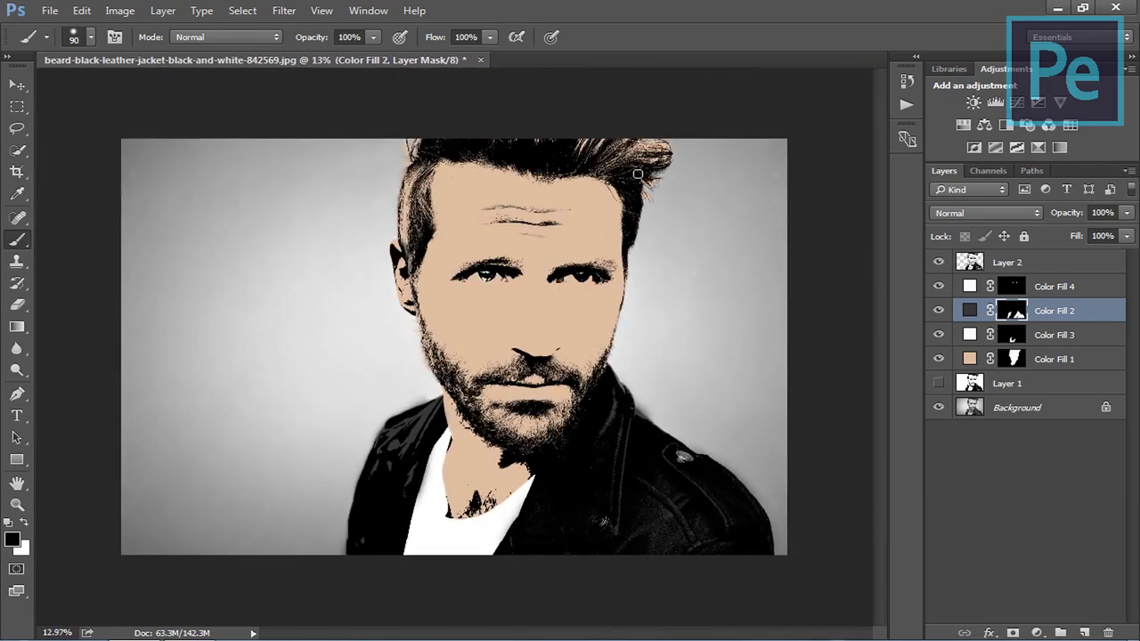
scroll(695, 201, down, 1)
scroll(783, 236, up, 1)
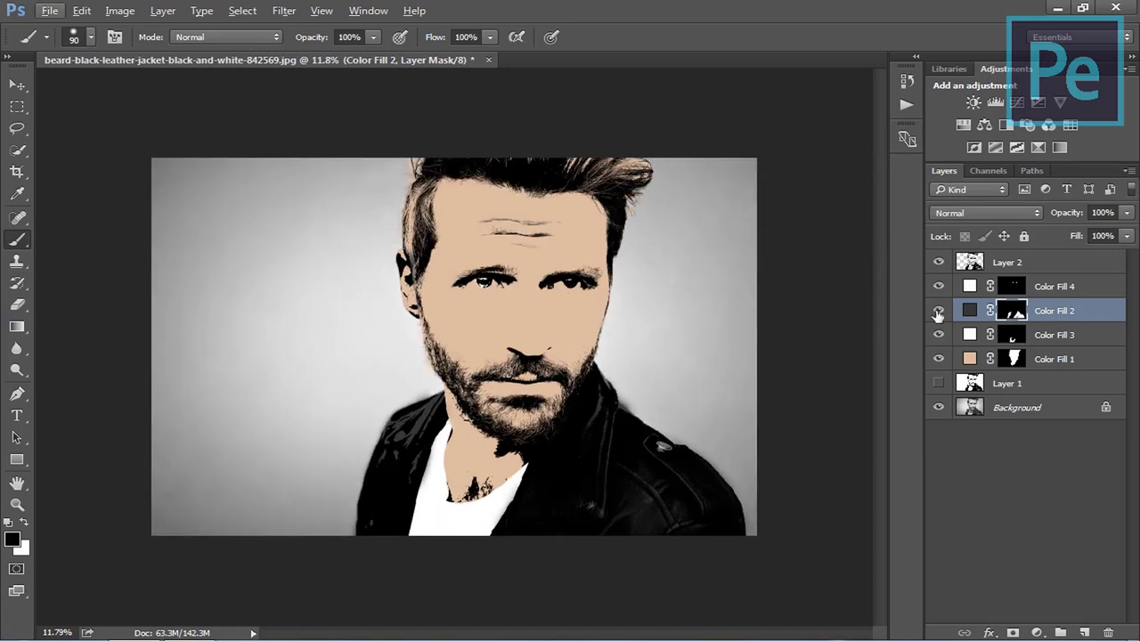
click(1047, 366)
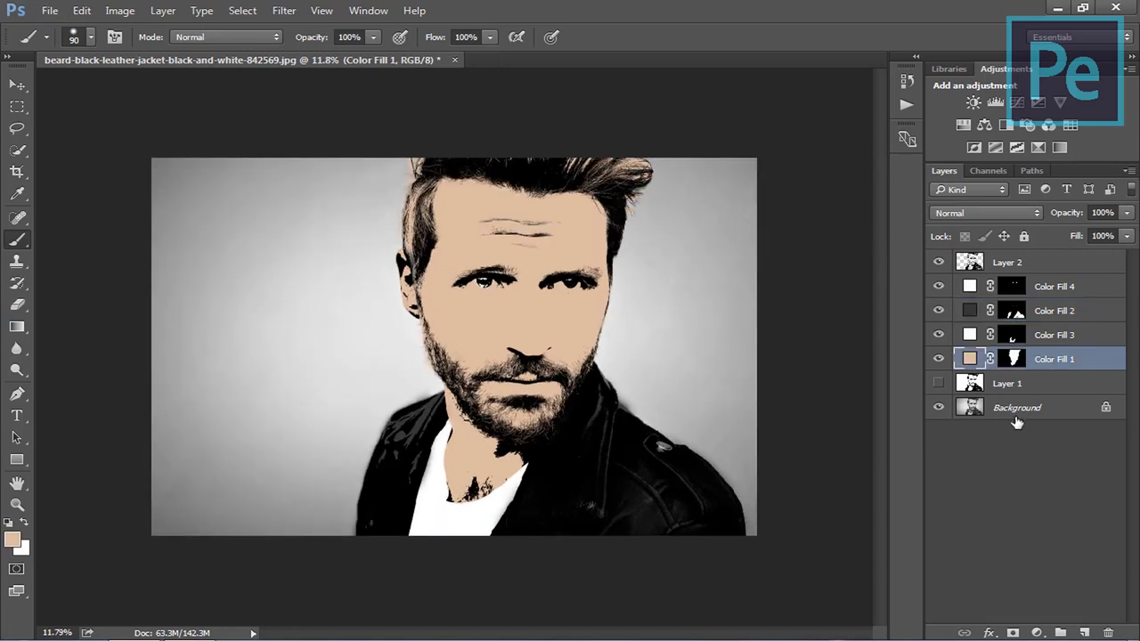
Add a light blue Solid Color fill layer, Color Fill 5, above Layer 1 as the backdrop
click(1016, 385)
click(1049, 634)
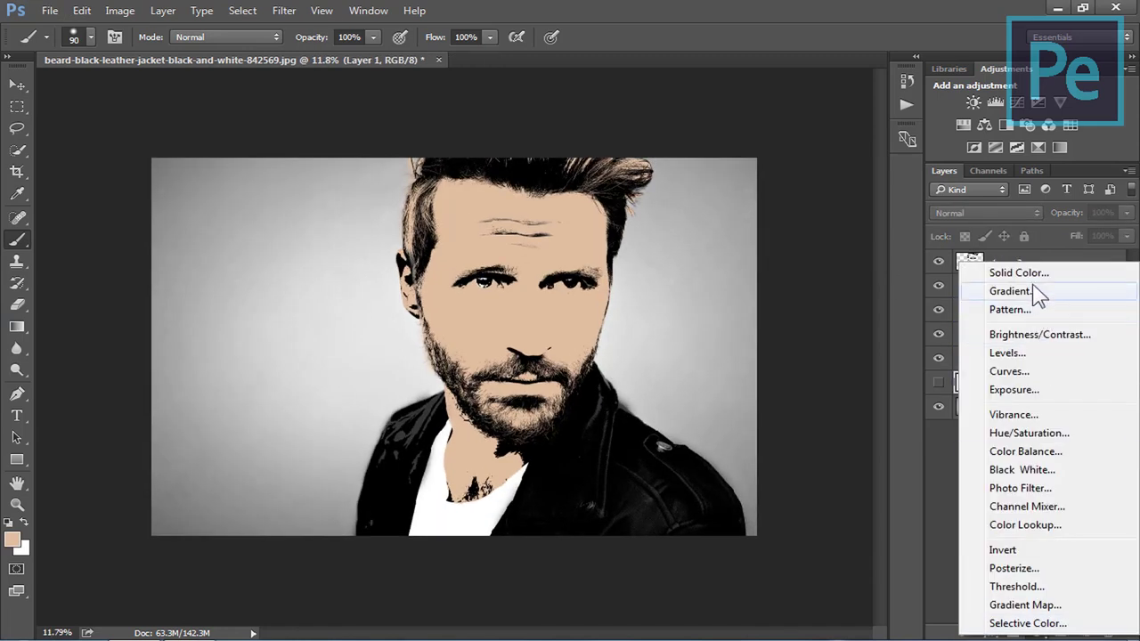
click(1030, 270)
click(840, 263)
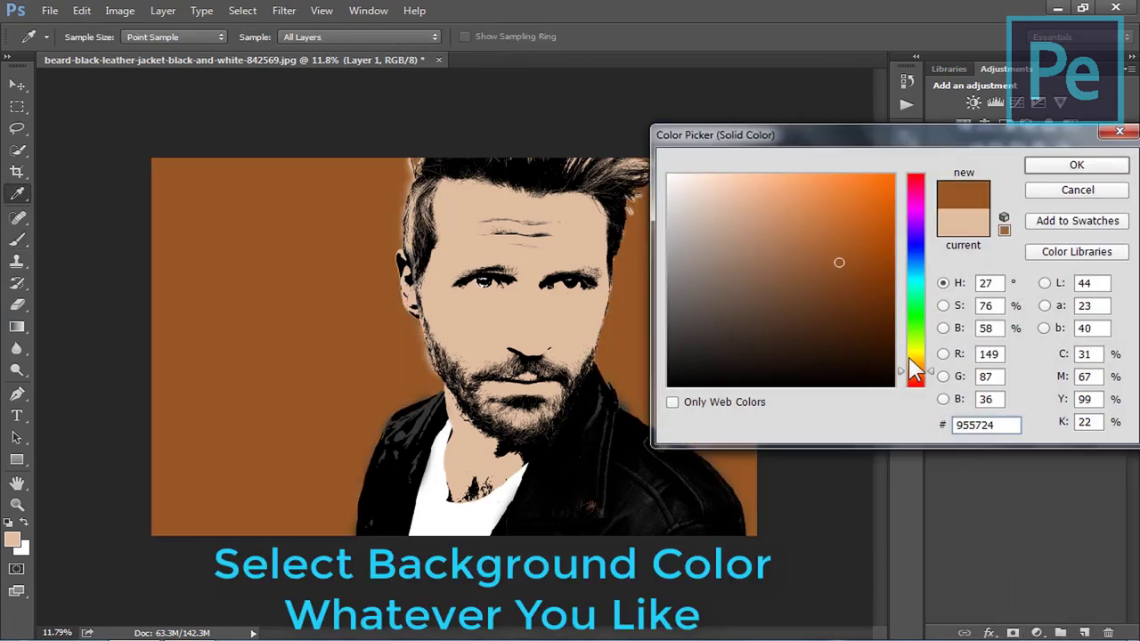
mouse_move(923, 357)
mouse_down()
mouse_move(921, 255)
mouse_move(921, 279)
mouse_up()
click(1053, 170)
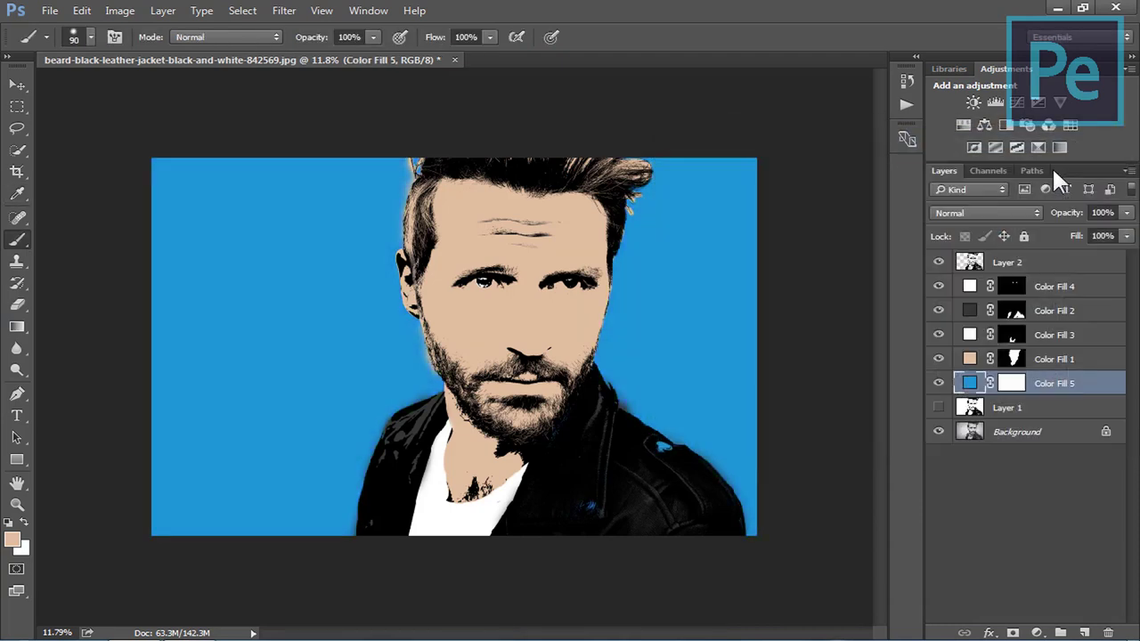
click(937, 359)
Paint black on Color Fill 1's mask over peach hair strands overlapping the blue background
click(1012, 361)
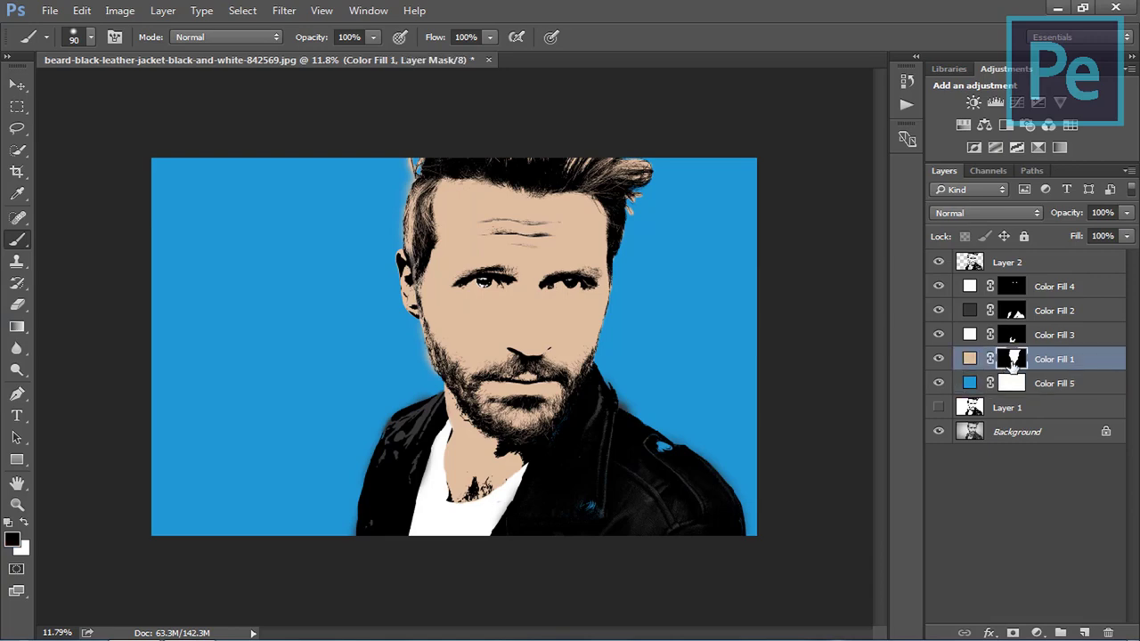
scroll(730, 135, up, 5)
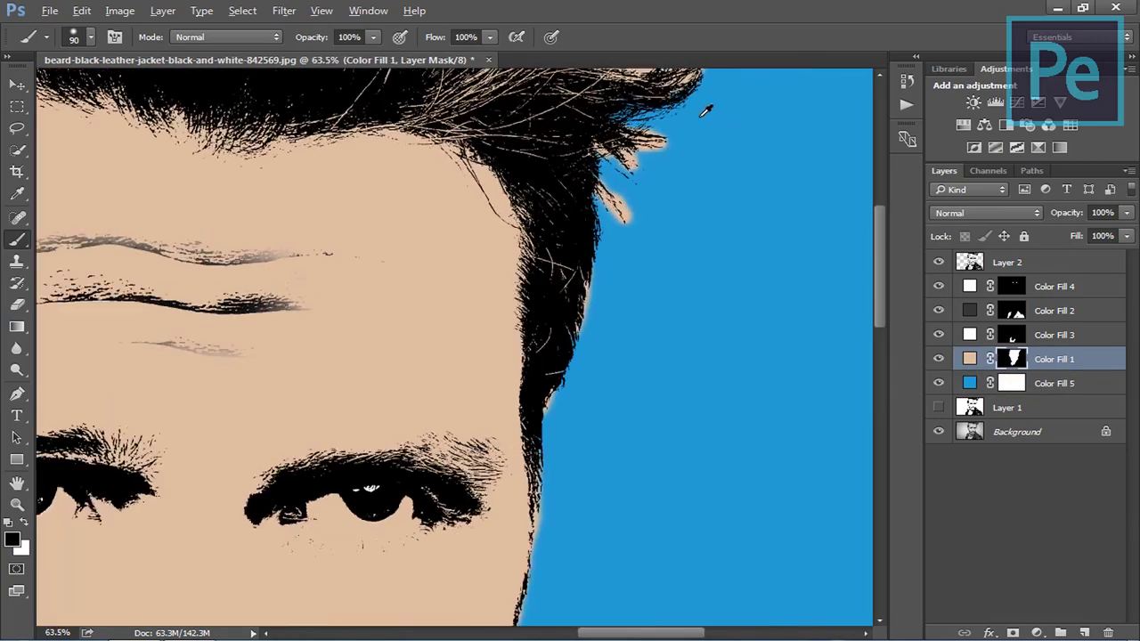
scroll(695, 147, up, 4)
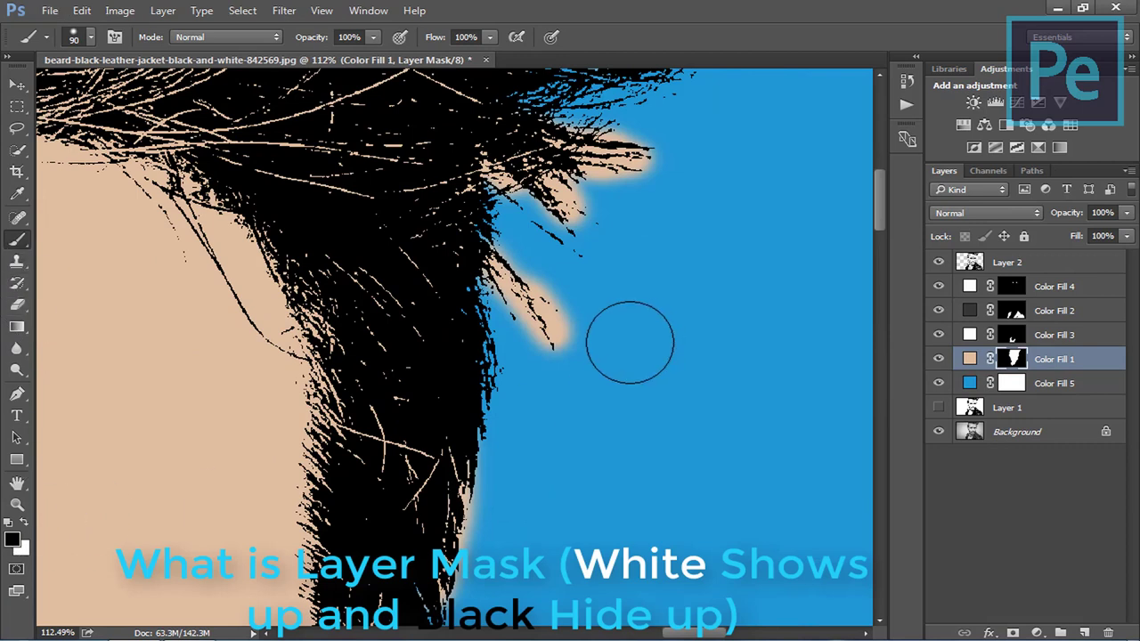
mouse_move(579, 338)
mouse_down()
mouse_move(545, 272)
mouse_move(545, 169)
mouse_up()
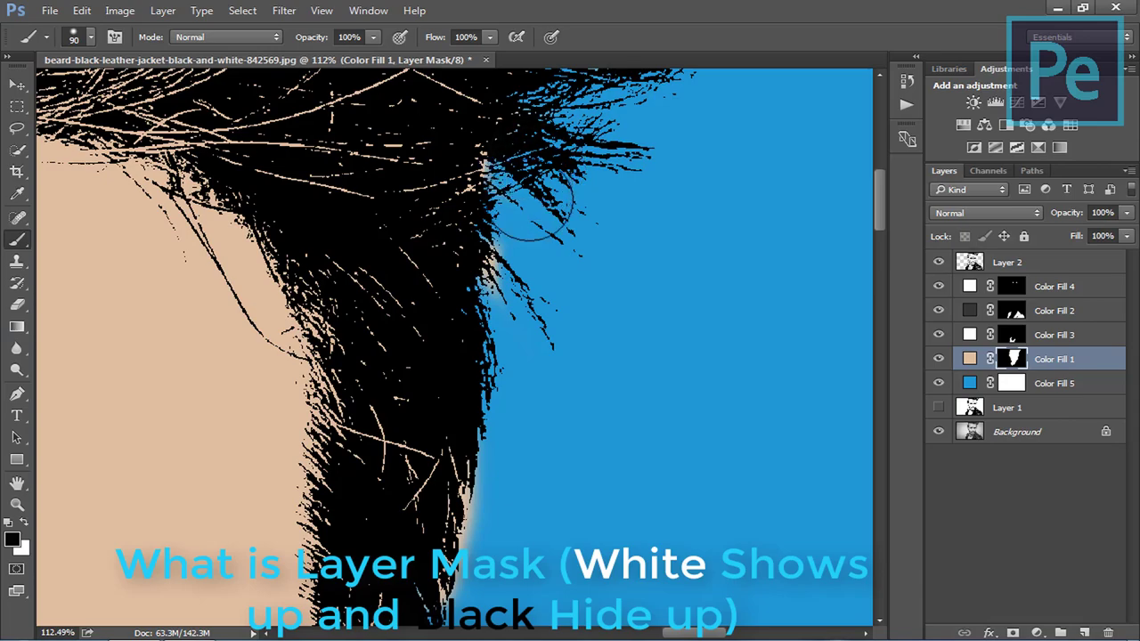
drag(544, 490, 547, 356)
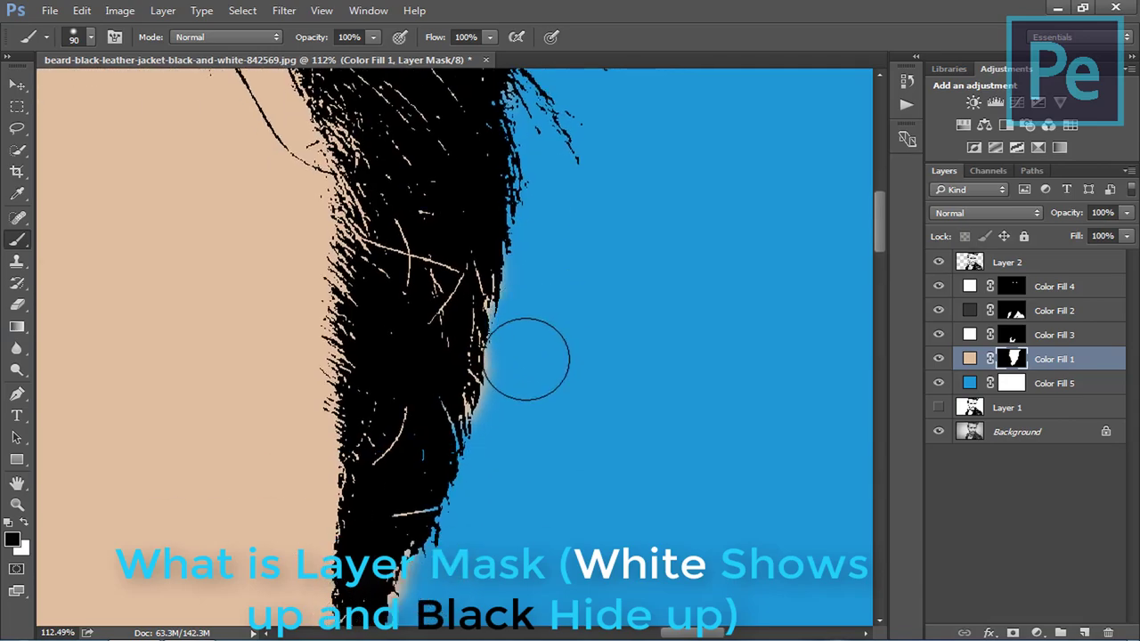
scroll(519, 365, up, 5)
scroll(631, 463, up, 5)
scroll(407, 349, up, 5)
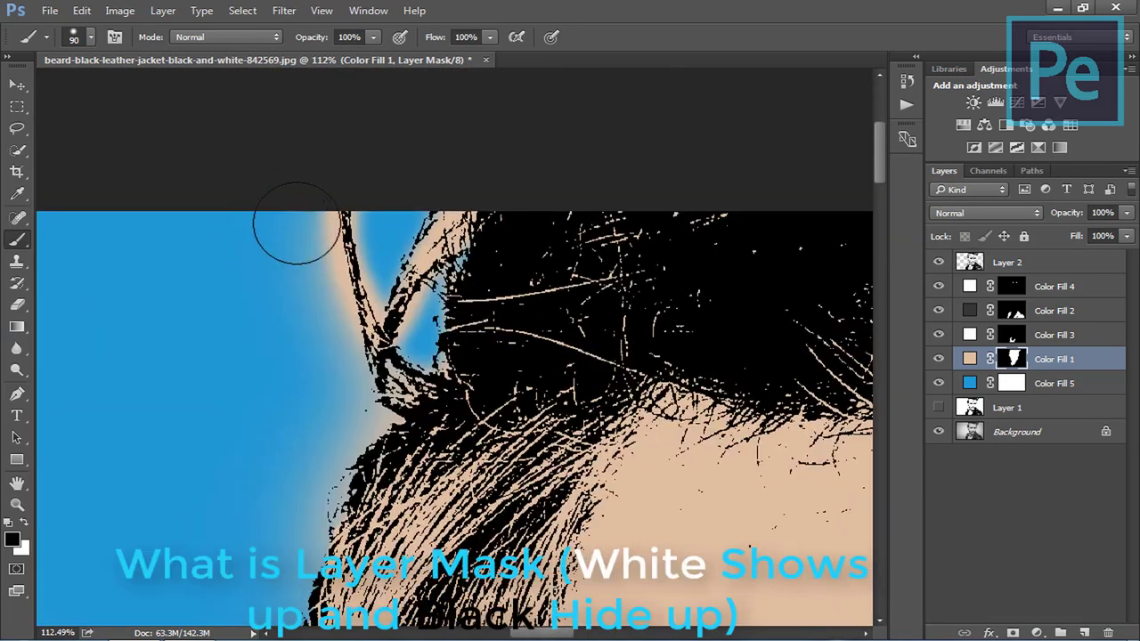
drag(296, 224, 343, 407)
scroll(344, 407, down, 5)
scroll(293, 471, down, 5)
scroll(318, 318, down, 3)
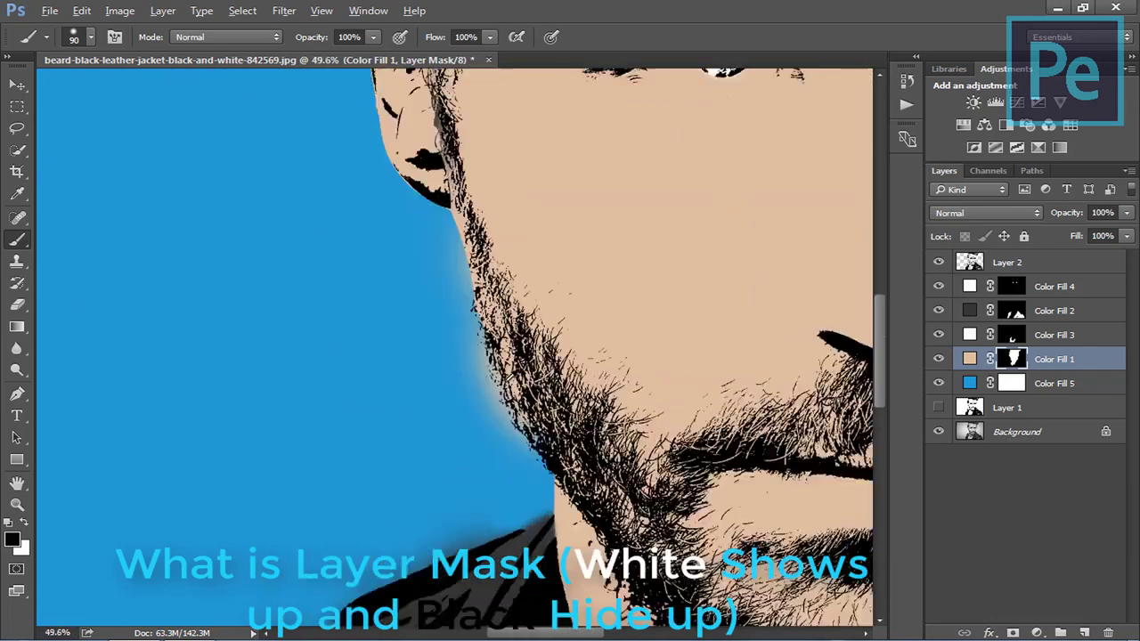
scroll(496, 484, up, 1)
scroll(374, 241, up, 3)
Shrink the brush to 60 and paint black over the grey blob at the collar tip
scroll(501, 254, up, 4)
key(alt+bracketright)
key(alt+bracketright)
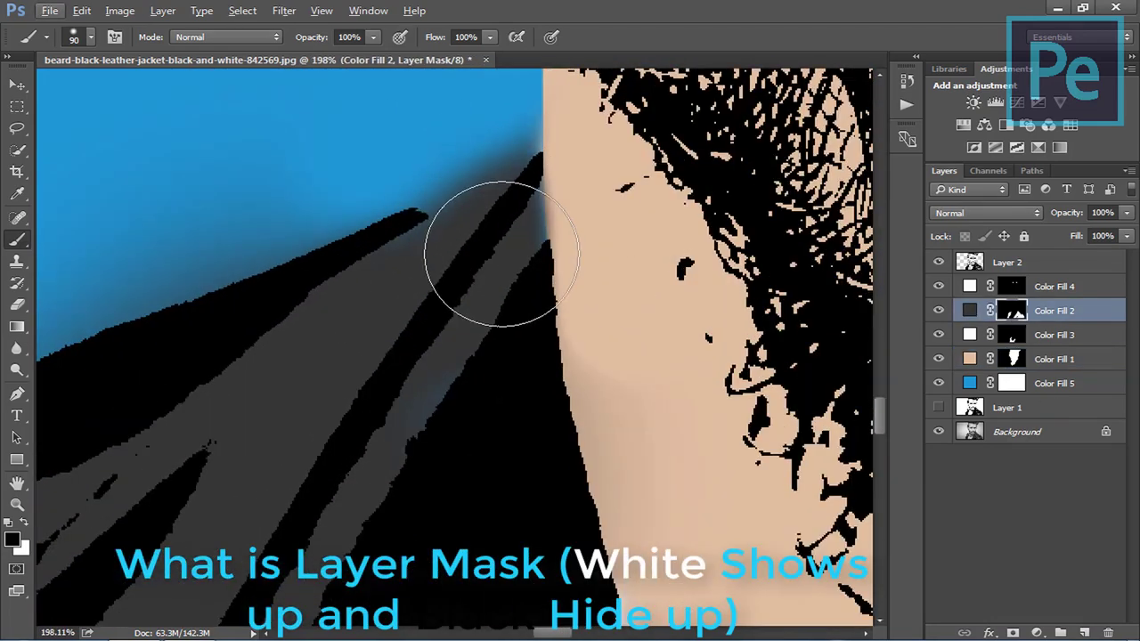
key(bracketleft)
key(bracketleft)
key(bracketleft)
key(x)
mouse_move(496, 216)
mouse_down()
mouse_move(470, 204)
mouse_move(433, 242)
mouse_move(522, 199)
mouse_up()
key(x)
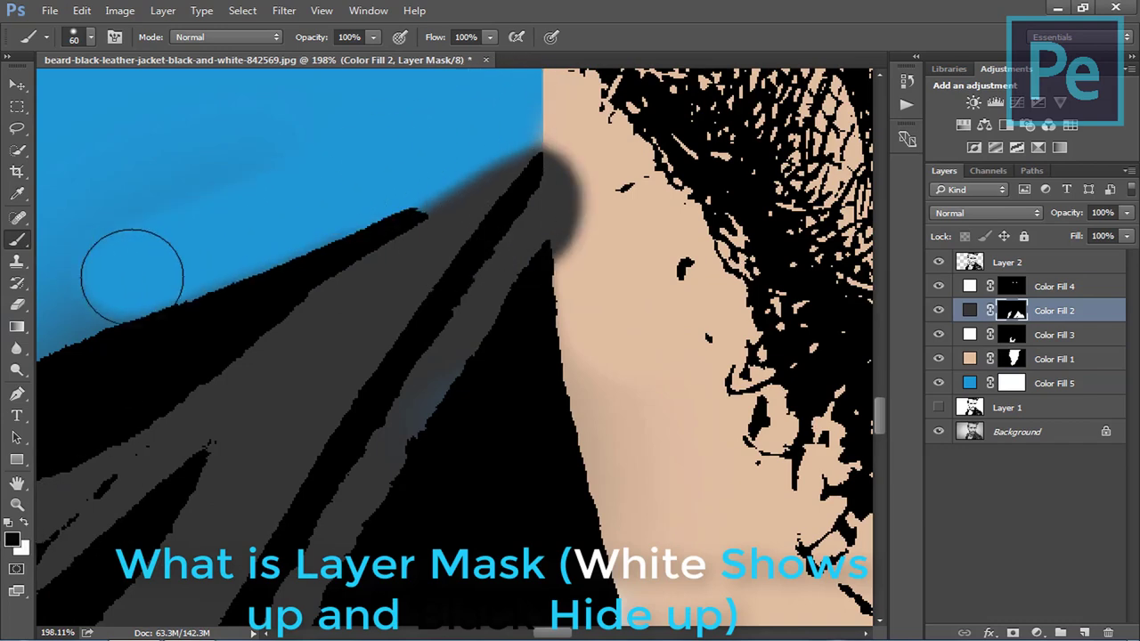
drag(595, 145, 601, 259)
Paint out the grey edge along the shoulder, then zoom out to view the whole image
scroll(555, 173, left, 5)
scroll(487, 244, down, 3)
scroll(456, 248, down, 3)
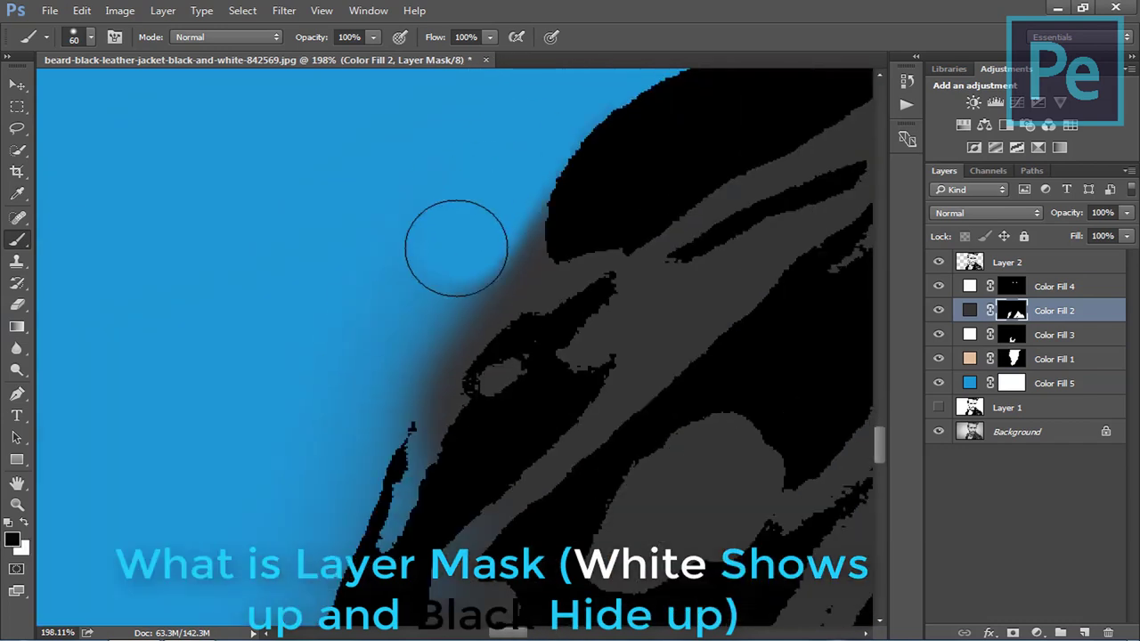
drag(456, 248, 326, 453)
key(x)
scroll(453, 463, down, 3)
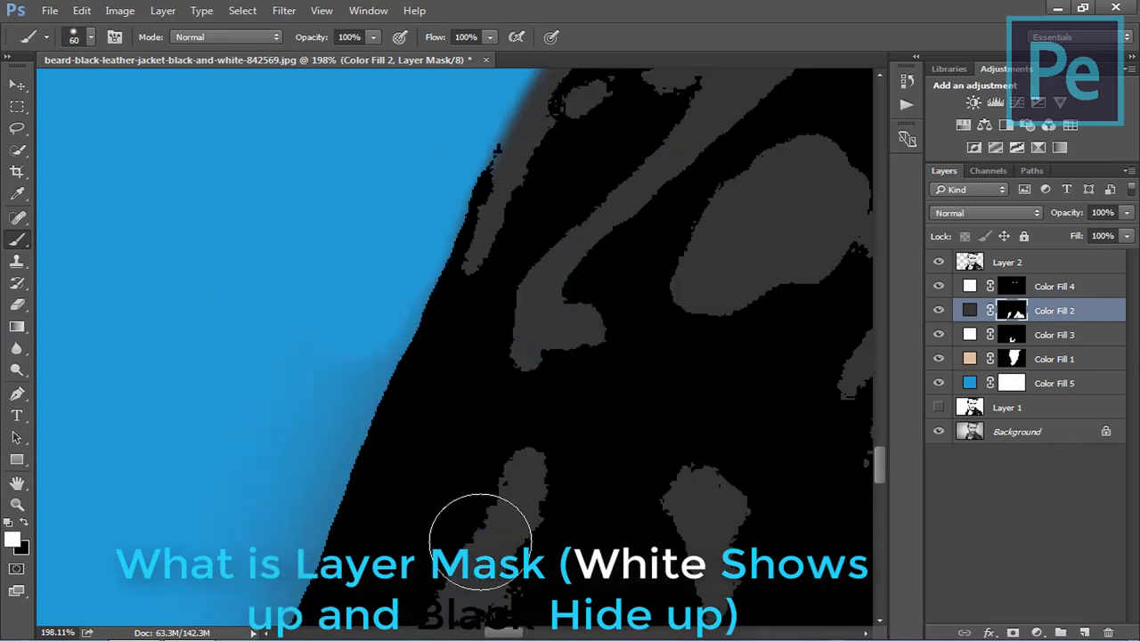
scroll(481, 539, down, 3)
scroll(359, 493, down, 8)
scroll(710, 297, up, 3)
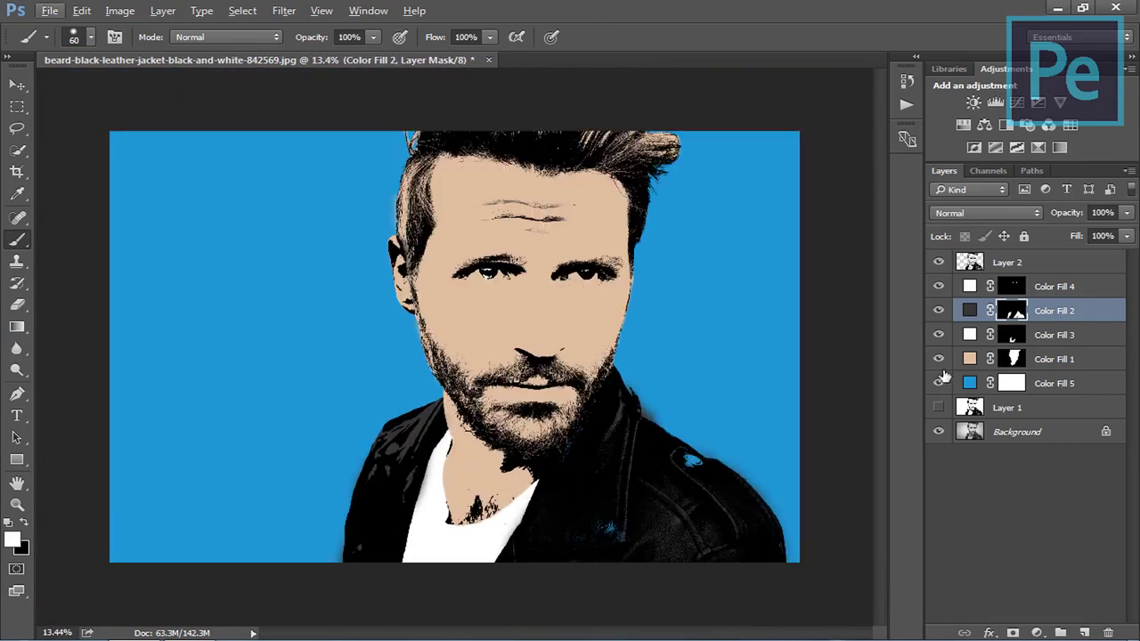
Group Layer 2 and Color Fills 1–5 with Ctrl+G and name the group 'Cartoon'
alt+click(940, 432)
alt+click(939, 432)
click(1044, 386)
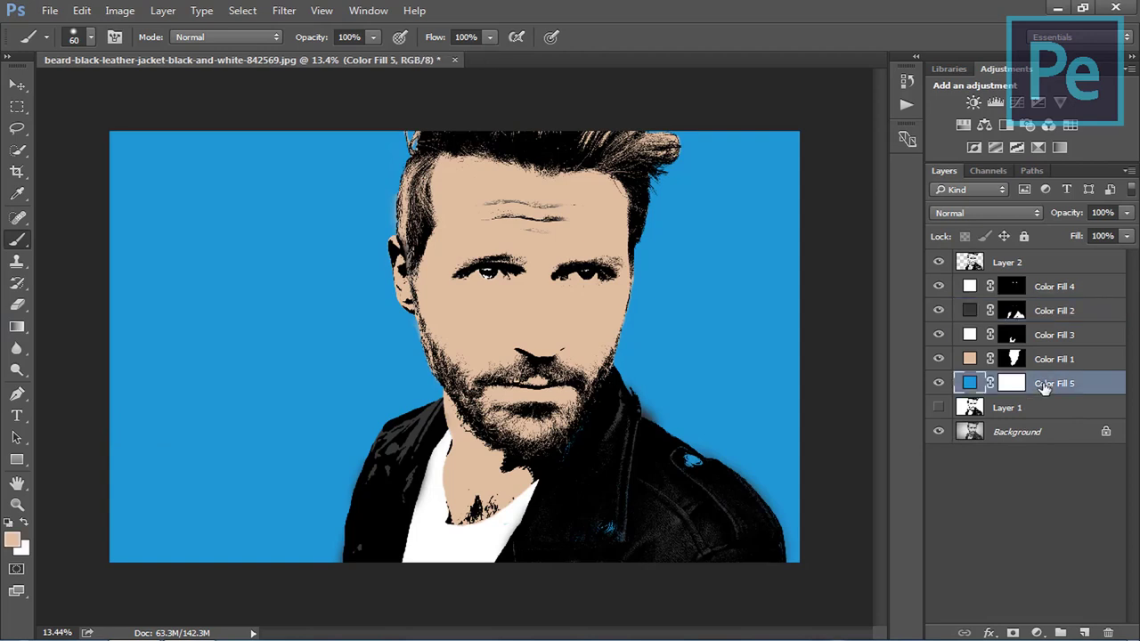
shift+click(1042, 267)
key(ctrl+g)
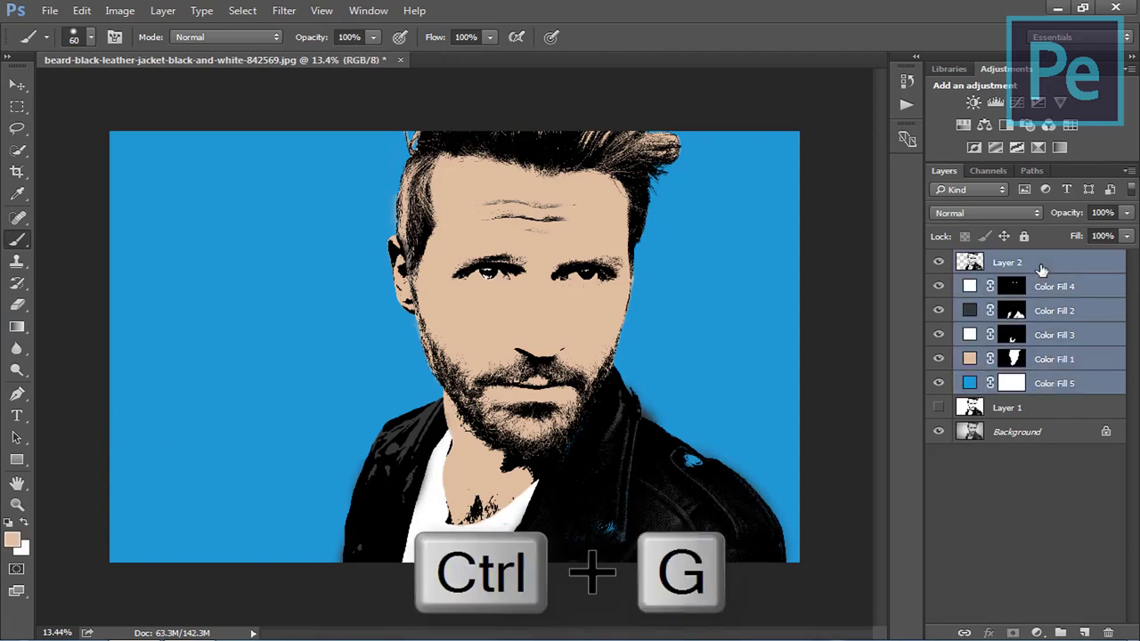
double_click(1023, 261)
text(Cartoon)
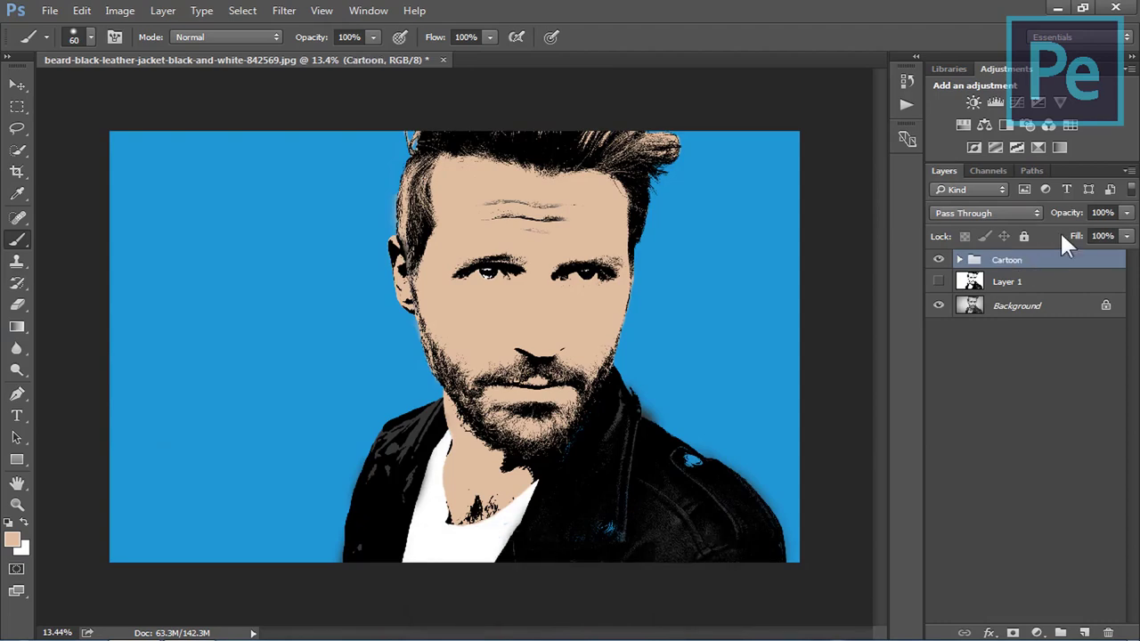
click(939, 261)
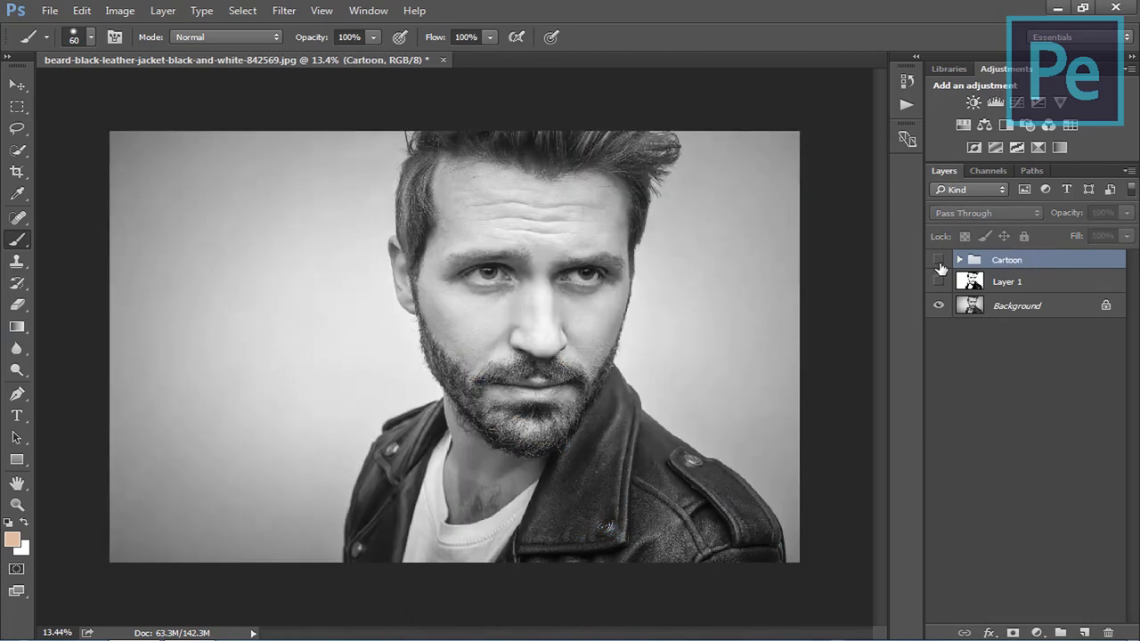
click(939, 260)
click(960, 260)
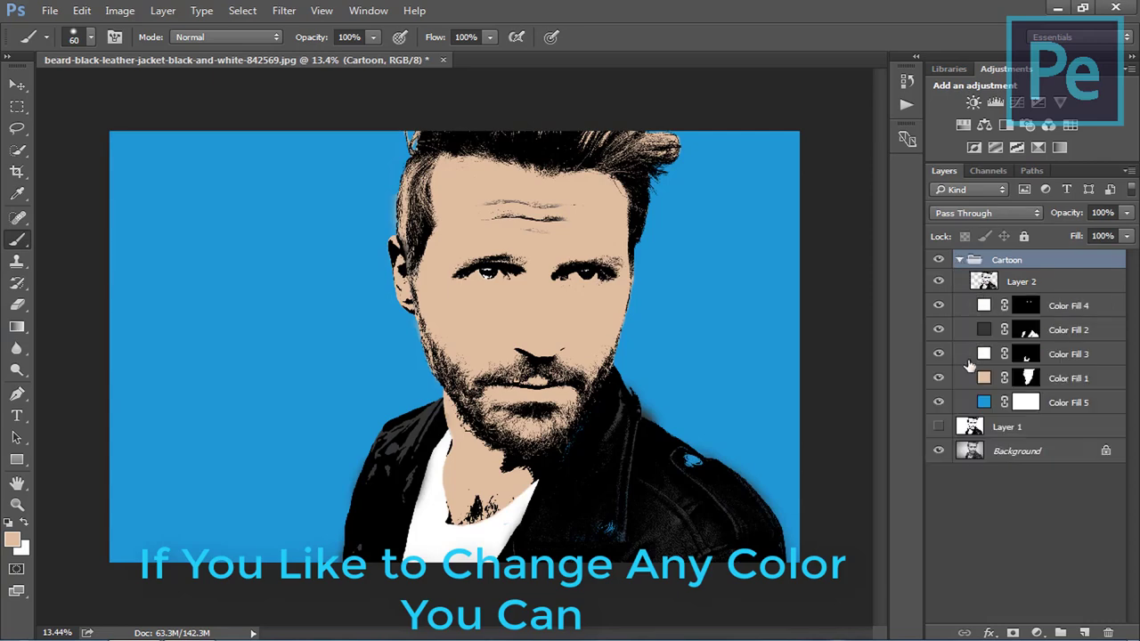
double_click(983, 378)
click(721, 256)
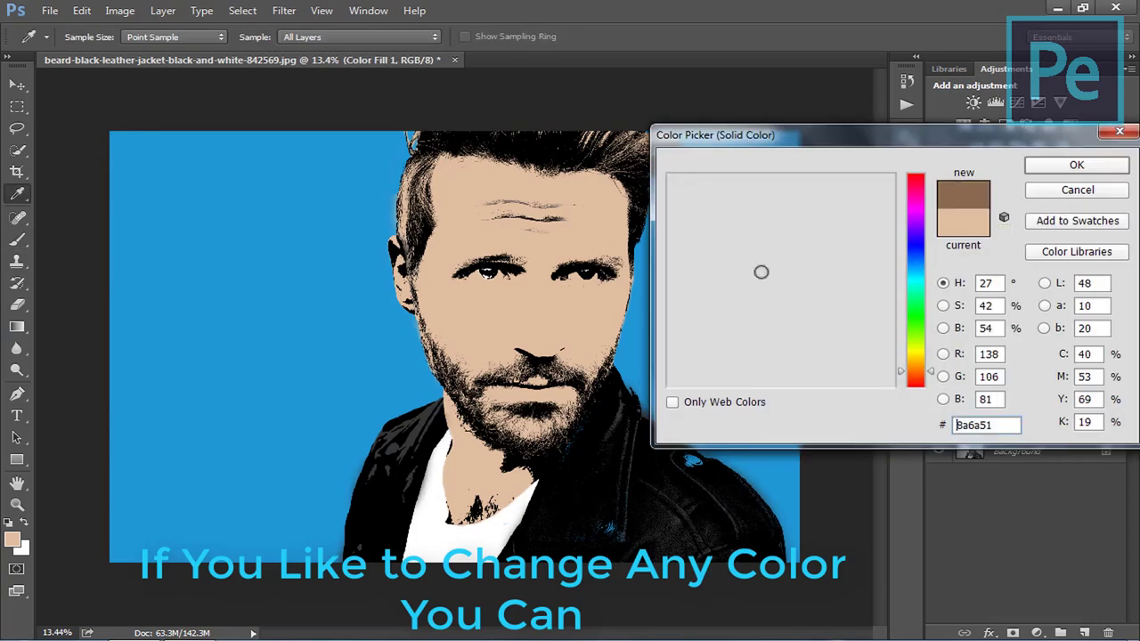
drag(727, 270, 828, 185)
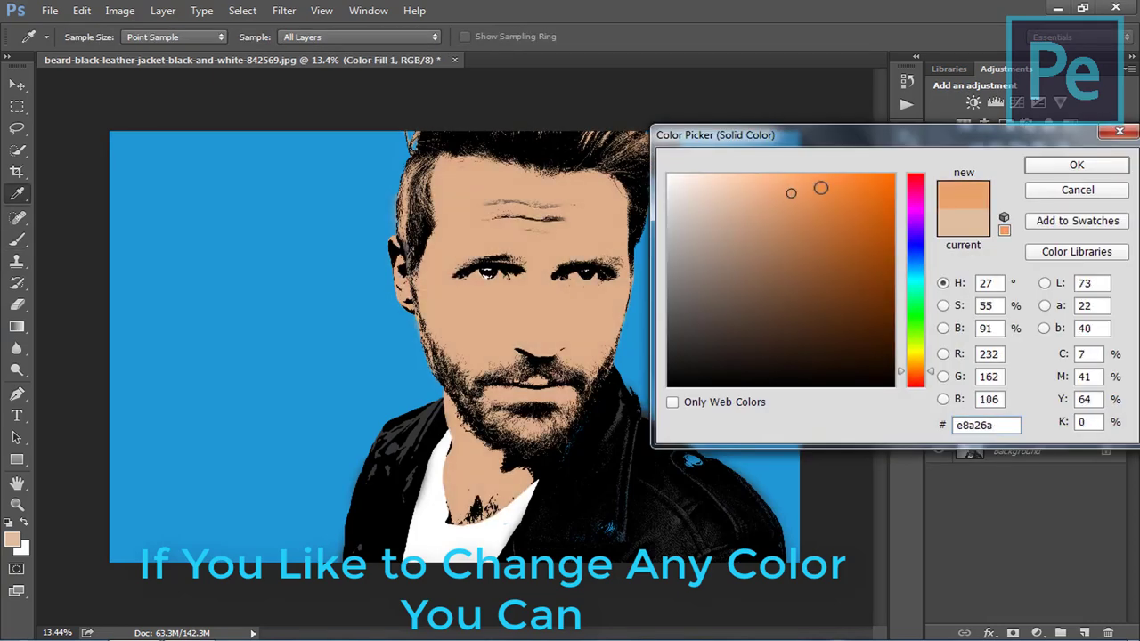
click(688, 191)
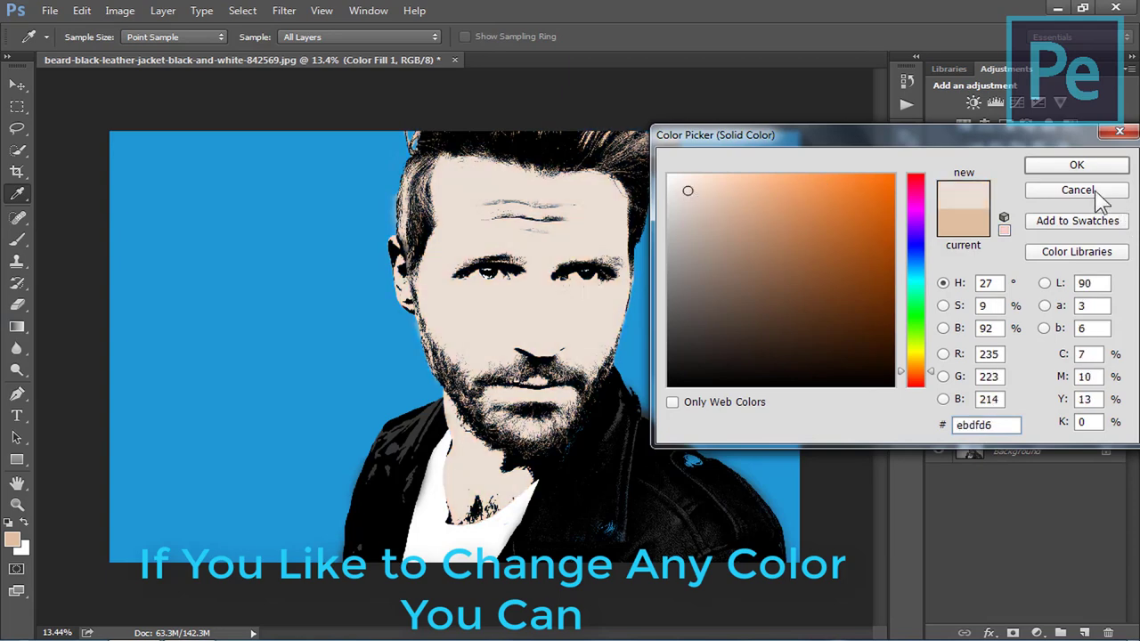
click(1099, 192)
double_click(987, 356)
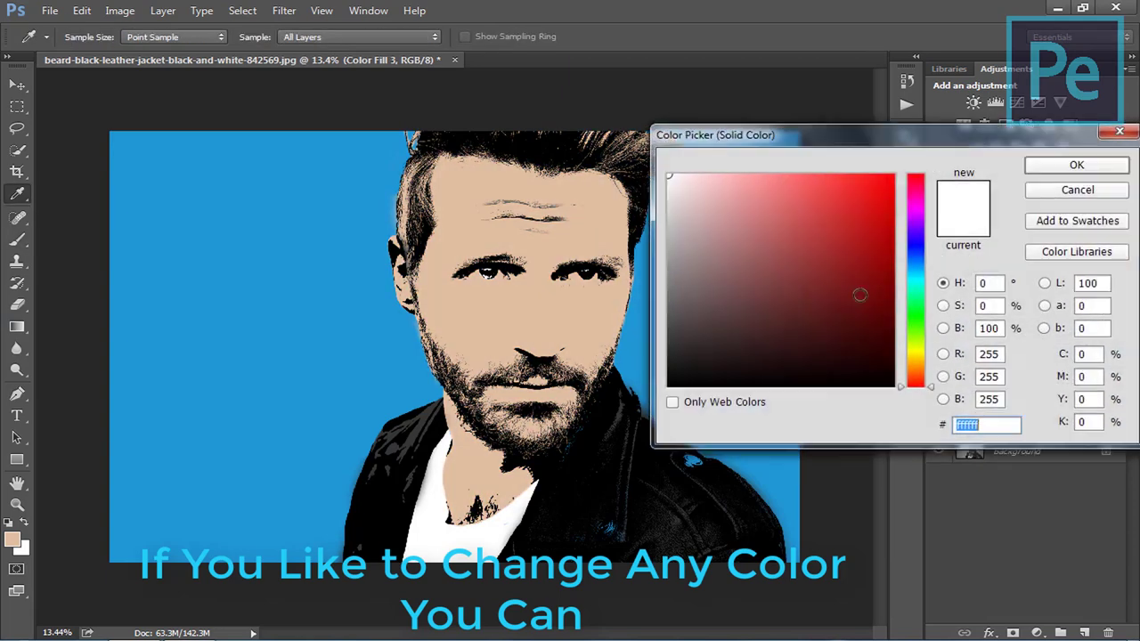
mouse_move(787, 264)
mouse_down()
mouse_move(718, 233)
mouse_move(691, 352)
mouse_move(847, 255)
mouse_move(871, 216)
mouse_up()
click(1078, 189)
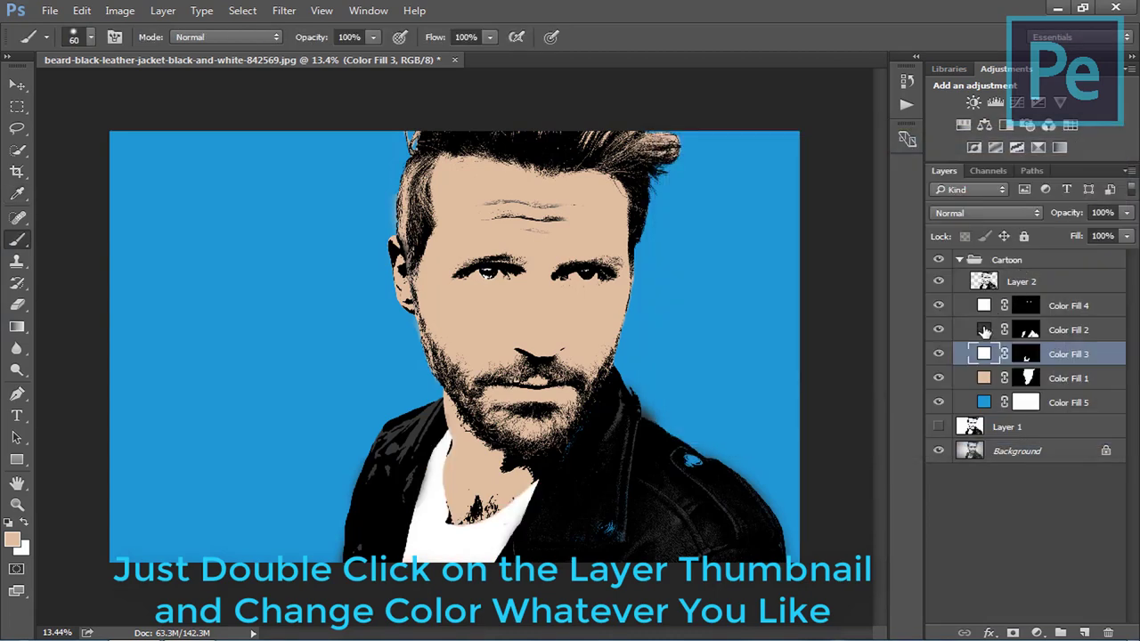
double_click(984, 330)
mouse_move(797, 264)
mouse_down()
mouse_move(842, 196)
mouse_move(845, 349)
mouse_move(861, 376)
mouse_up()
mouse_move(721, 378)
mouse_down()
mouse_move(738, 323)
mouse_move(812, 234)
mouse_up()
drag(916, 374, 916, 257)
click(1109, 194)
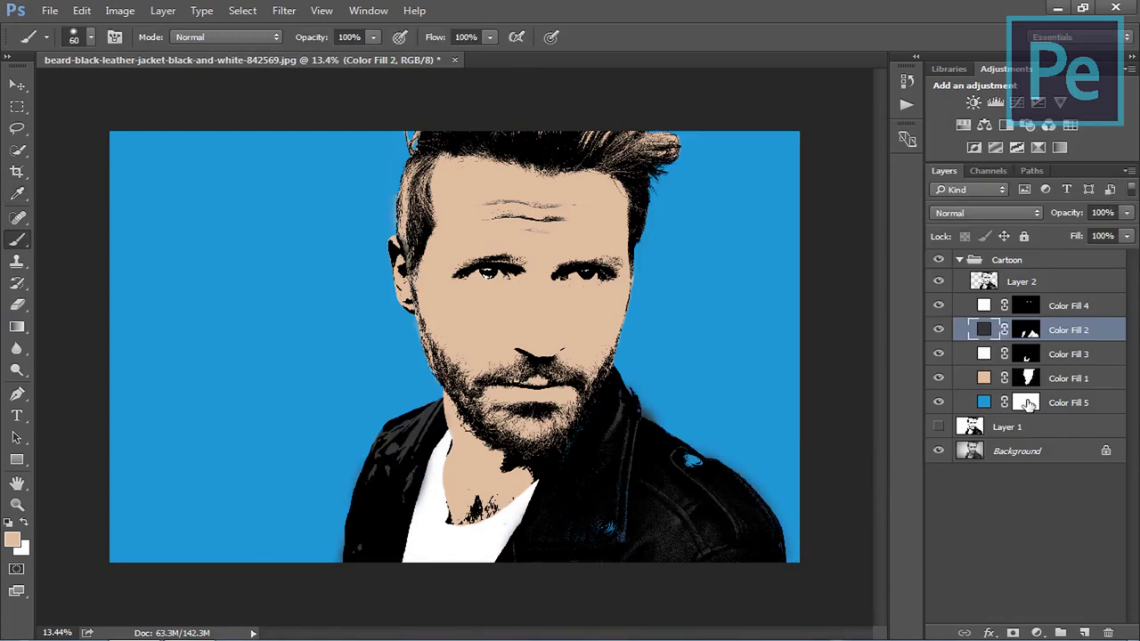
double_click(984, 402)
drag(915, 374, 919, 183)
click(1074, 188)
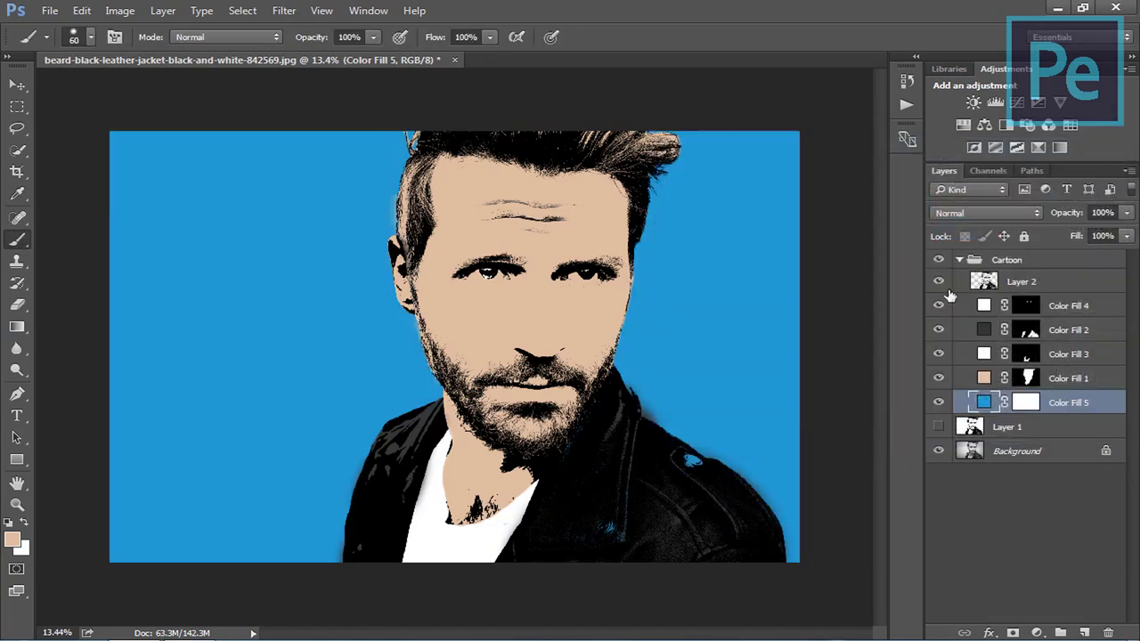
click(960, 260)
click(938, 260)
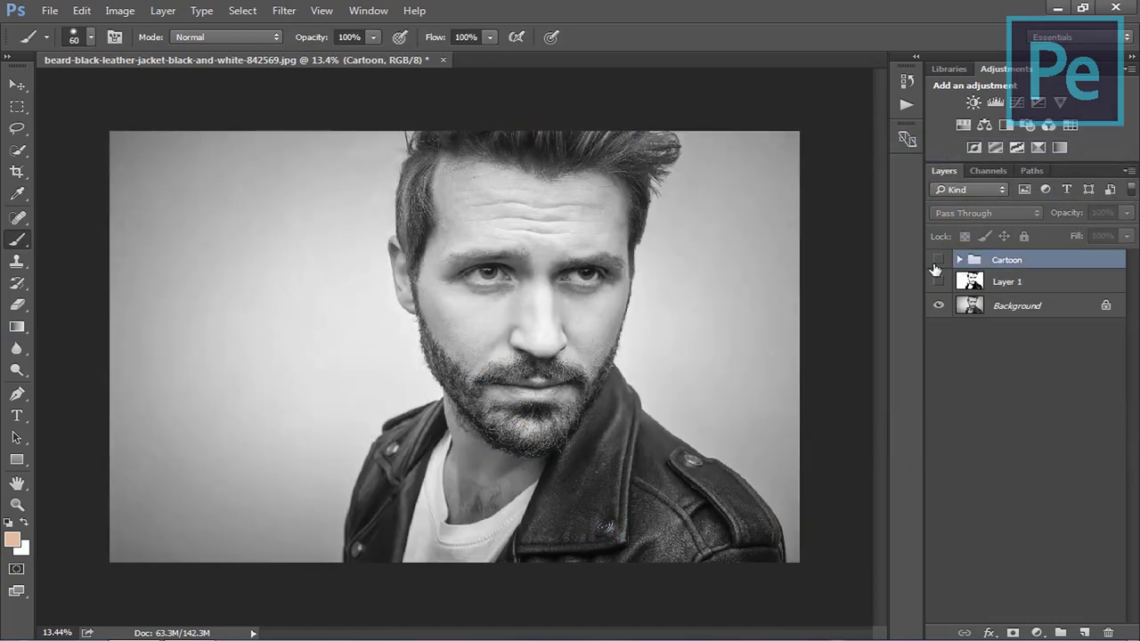
click(938, 260)
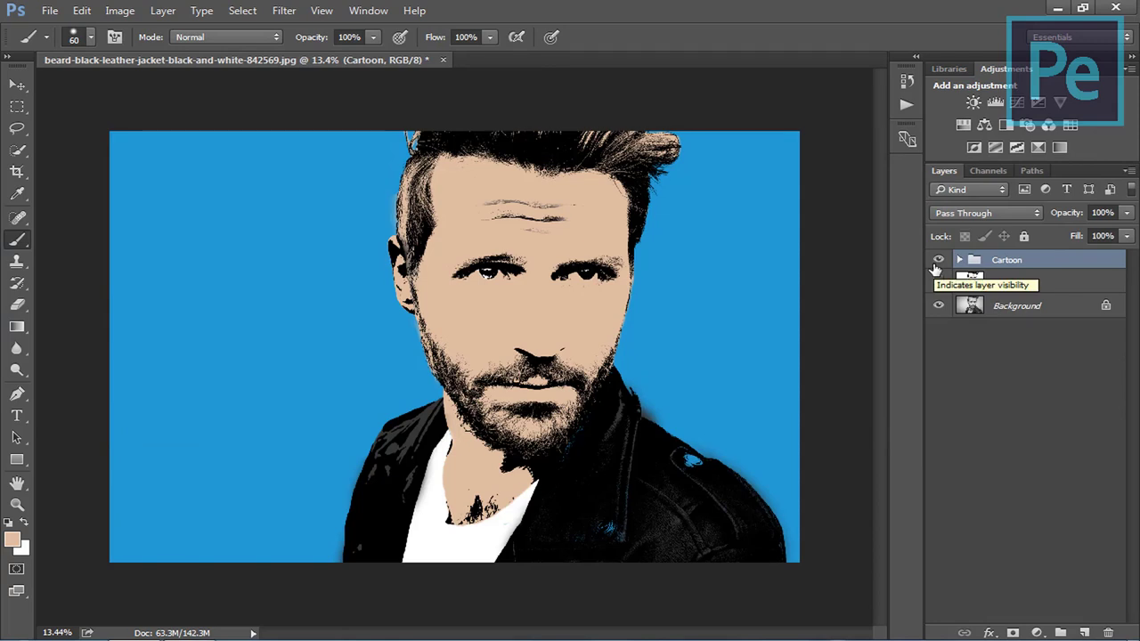
click(959, 259)
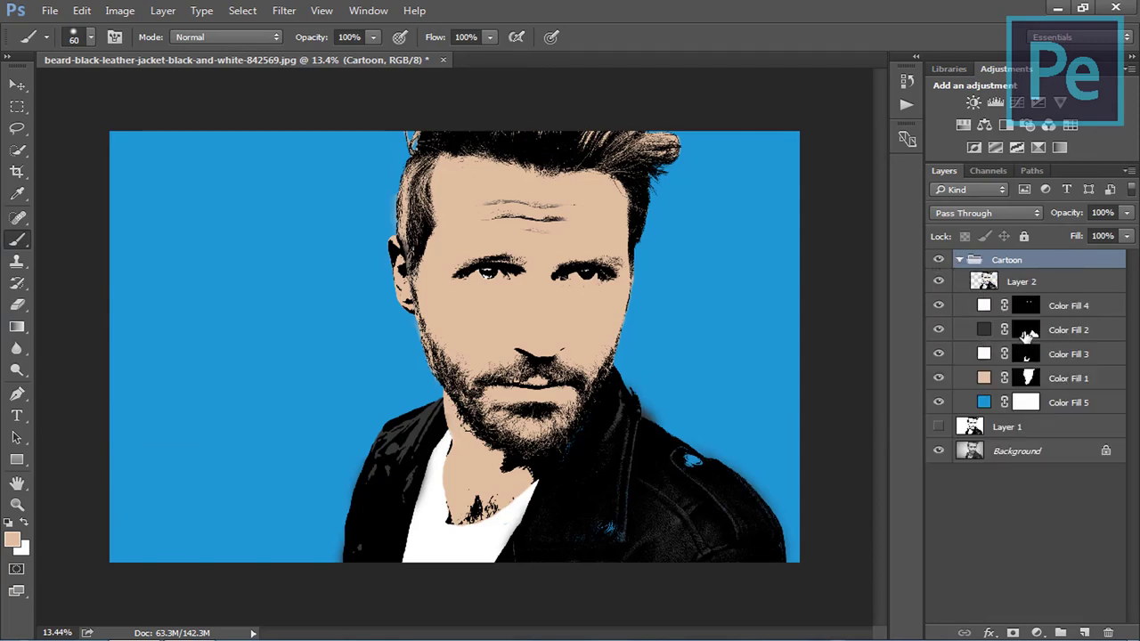
Zoom in on Color Fill 2's mask and paint away the dark fringe at the right shoulder
click(1027, 331)
scroll(680, 417, up, 5)
scroll(713, 432, up, 5)
scroll(745, 445, up, 4)
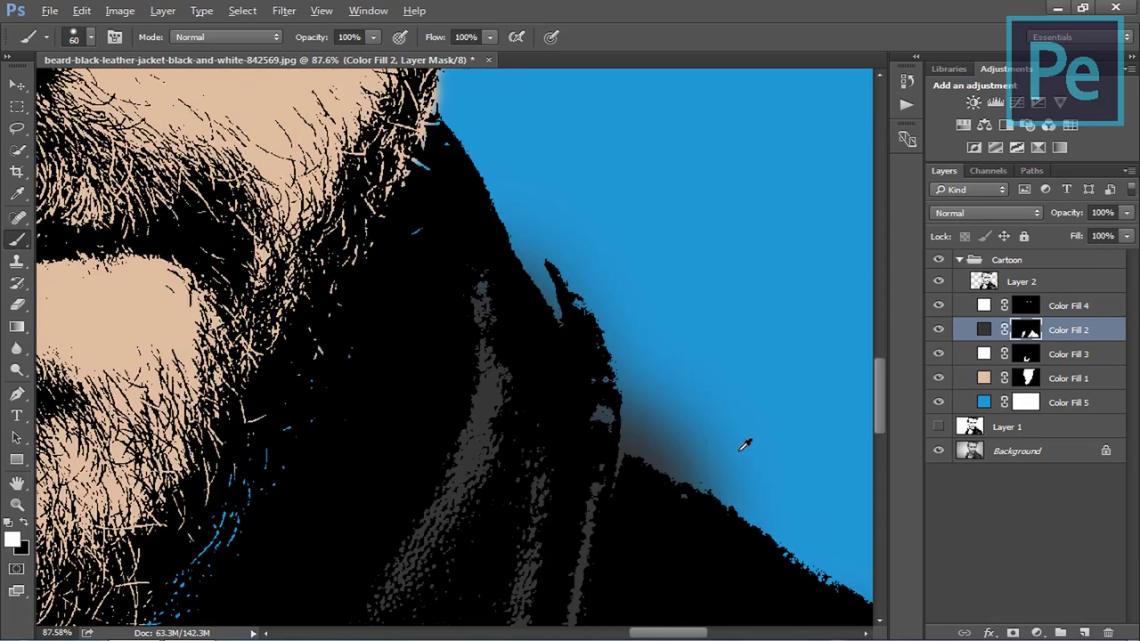
scroll(745, 445, up, 2)
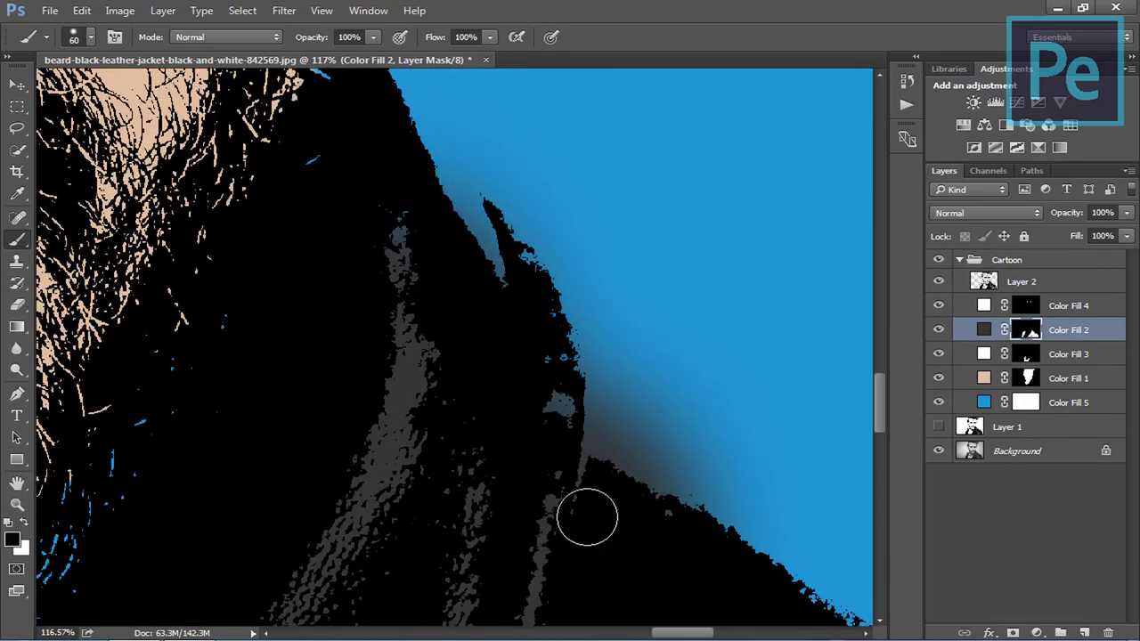
mouse_move(605, 396)
mouse_down()
mouse_move(654, 471)
mouse_move(646, 446)
mouse_move(734, 500)
mouse_move(605, 415)
mouse_move(619, 438)
mouse_move(619, 370)
mouse_move(769, 474)
mouse_up()
scroll(757, 485, up, 2)
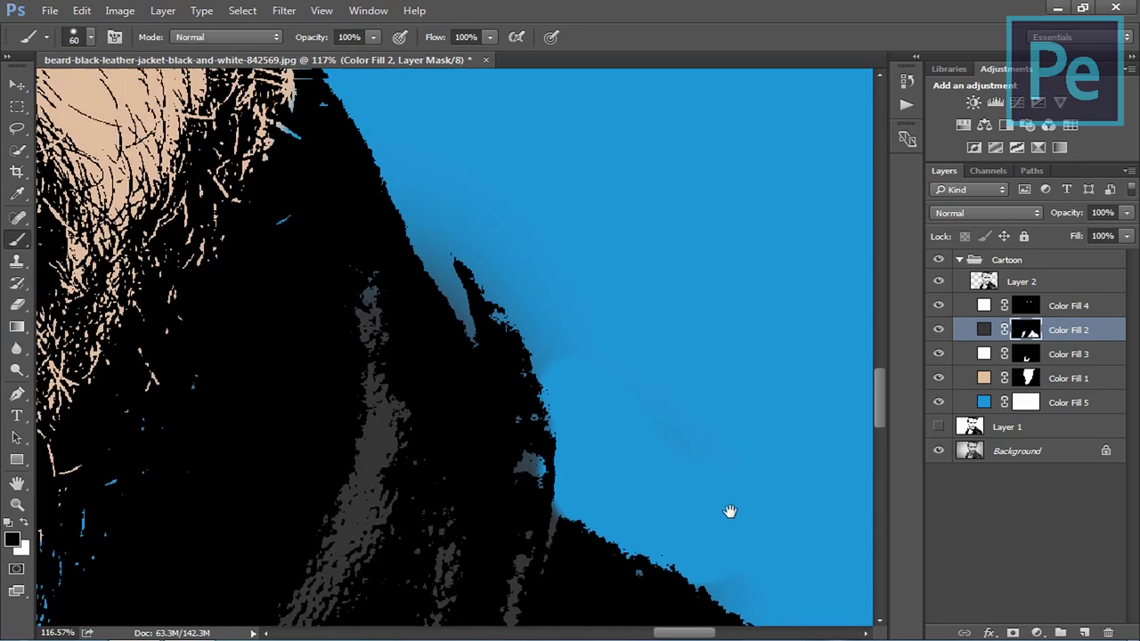
scroll(730, 511, up, 1)
Refine the jacket edge, restoring the fill with white where it was over-erased
mouse_move(635, 389)
mouse_down()
mouse_move(402, 273)
mouse_move(550, 364)
mouse_move(382, 313)
mouse_up()
key(x)
mouse_move(467, 334)
mouse_down()
mouse_move(375, 204)
mouse_move(293, 369)
mouse_move(300, 433)
mouse_move(484, 234)
mouse_up()
scroll(561, 604, down, 5)
scroll(598, 417, up, 5)
scroll(624, 419, right, 2)
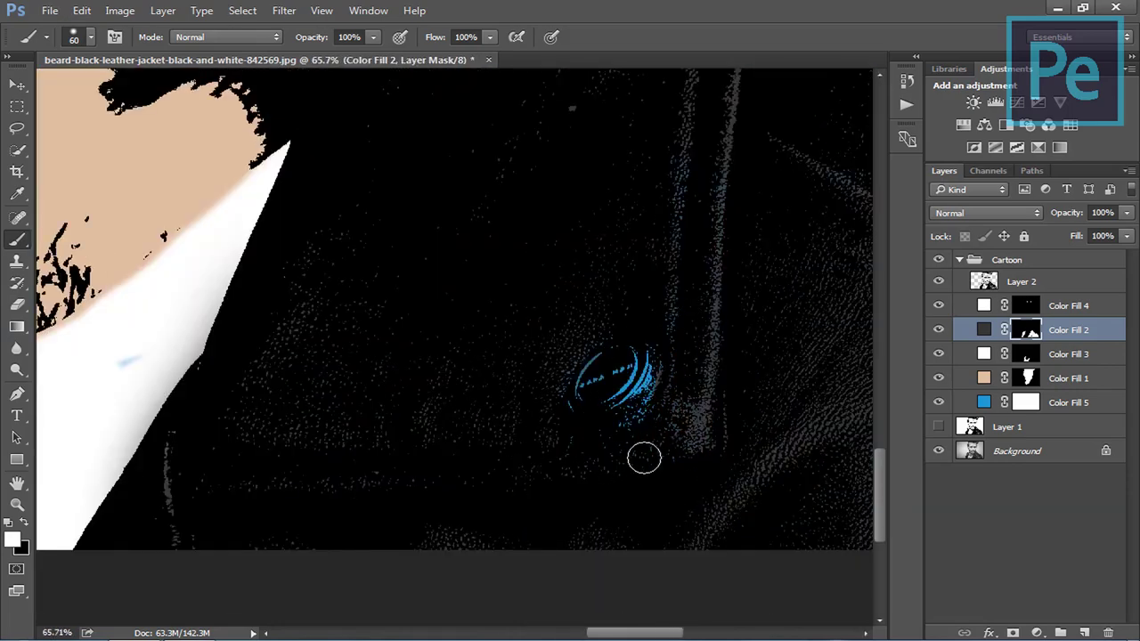
scroll(535, 357, down, 3)
key(bracketleft)
scroll(605, 338, down, 2)
scroll(606, 338, right, 2)
scroll(579, 379, down, 2)
scroll(579, 378, right, 2)
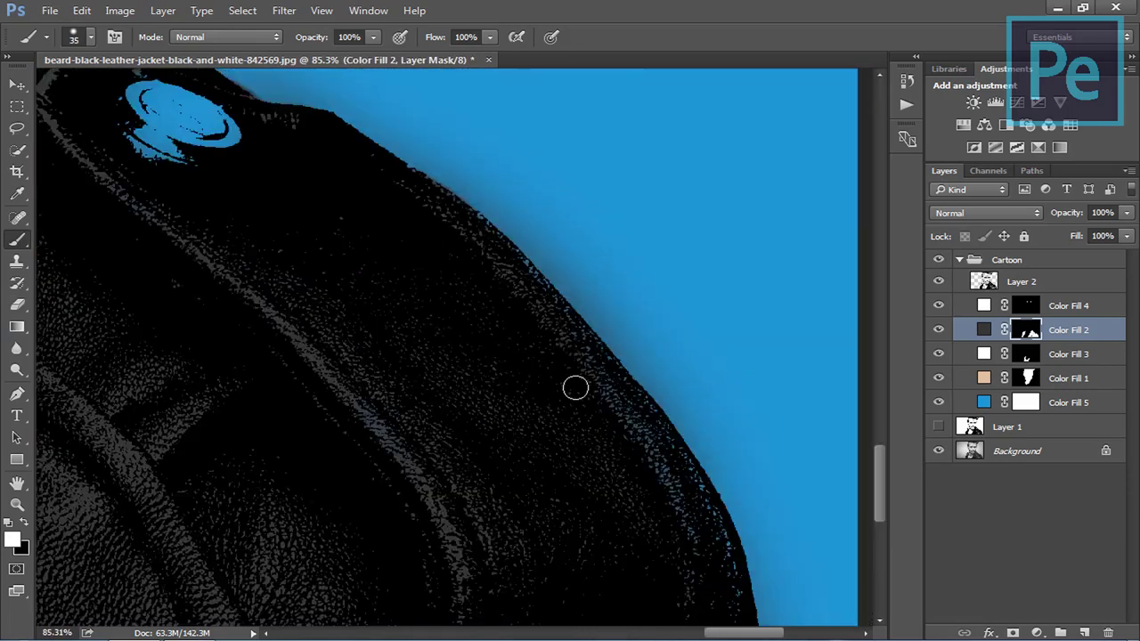
scroll(601, 363, down, 5)
scroll(534, 356, up, 2)
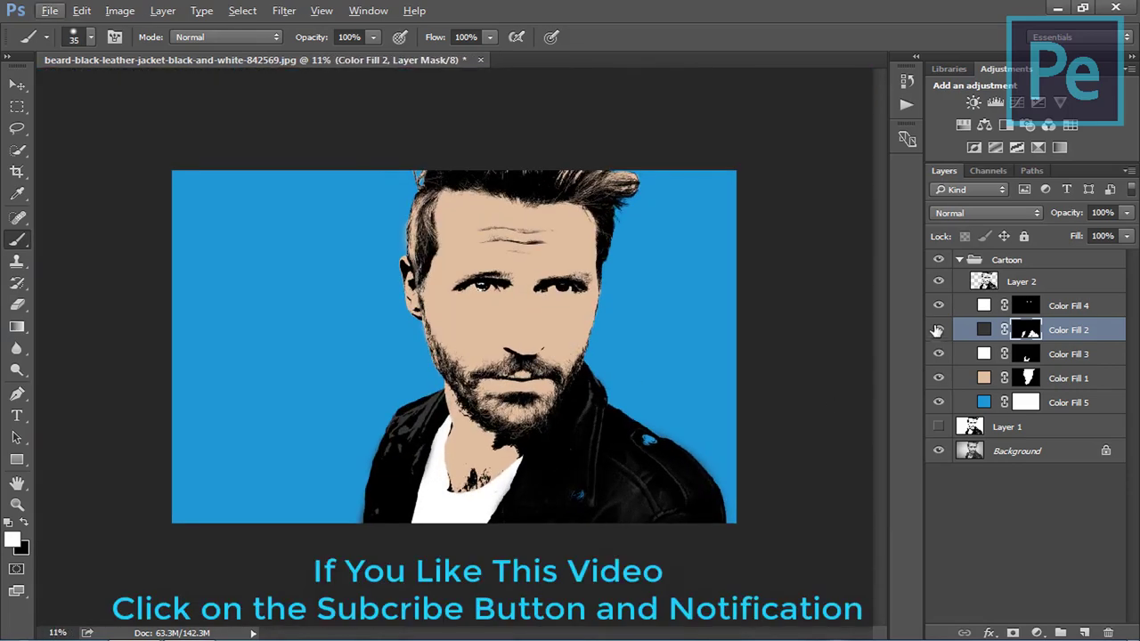
click(960, 260)
drag(942, 274, 942, 268)
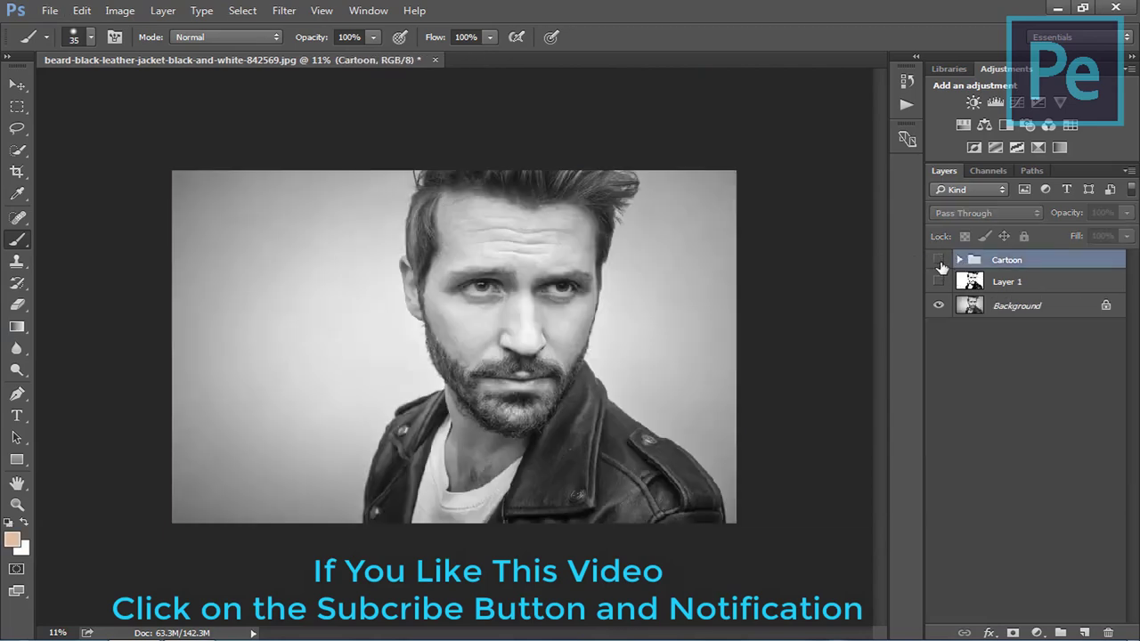
click(939, 263)
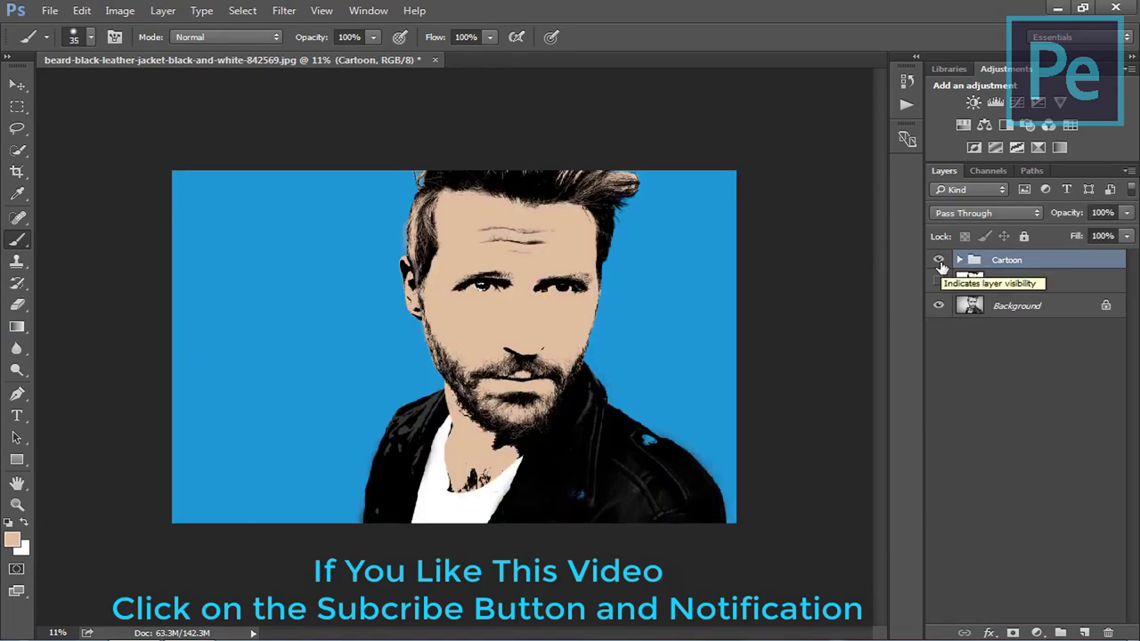